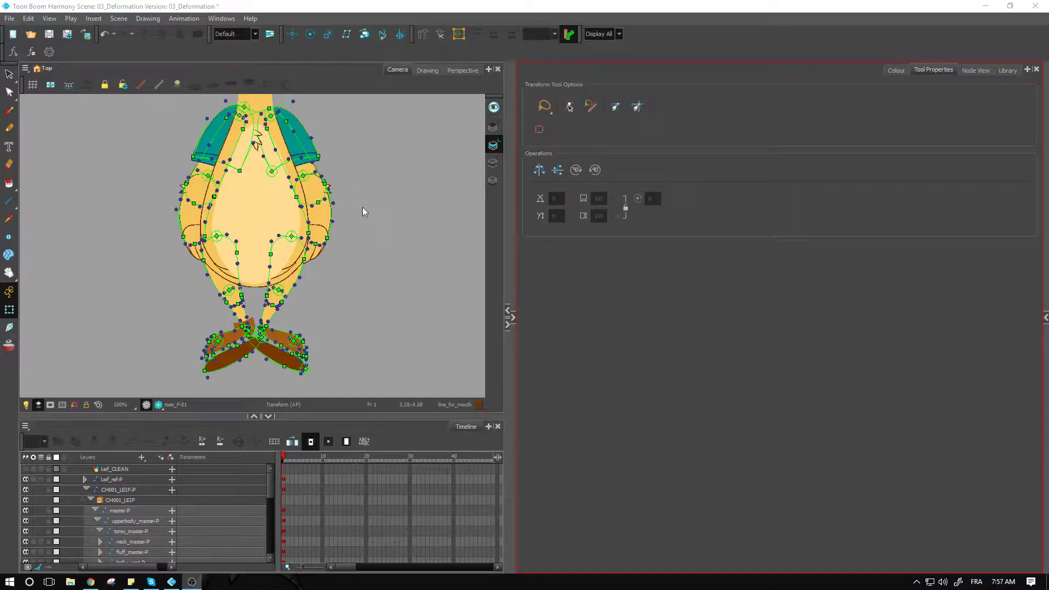
# - Open the Node View, select the belly drawing on the character, and locate its node in the CH001_LEIF network
pyautogui.click(250, 193)
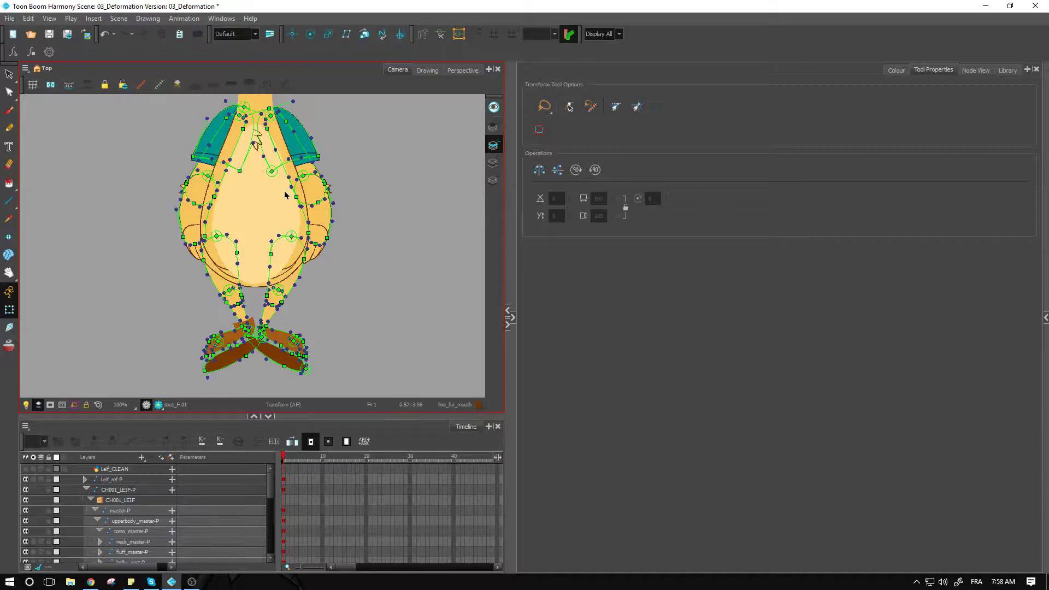
pyautogui.click(988, 82)
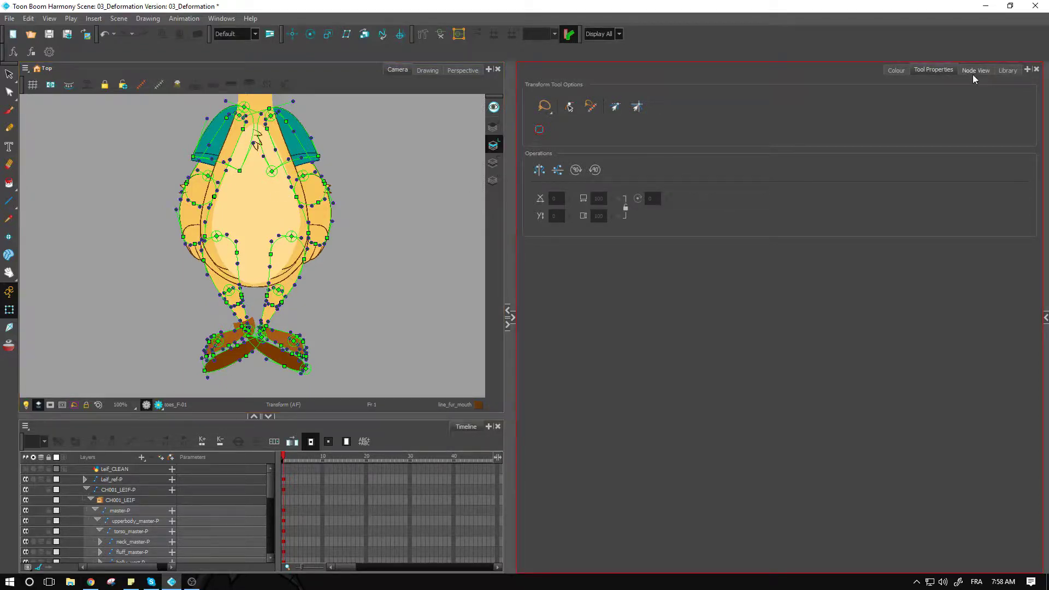
pyautogui.click(973, 72)
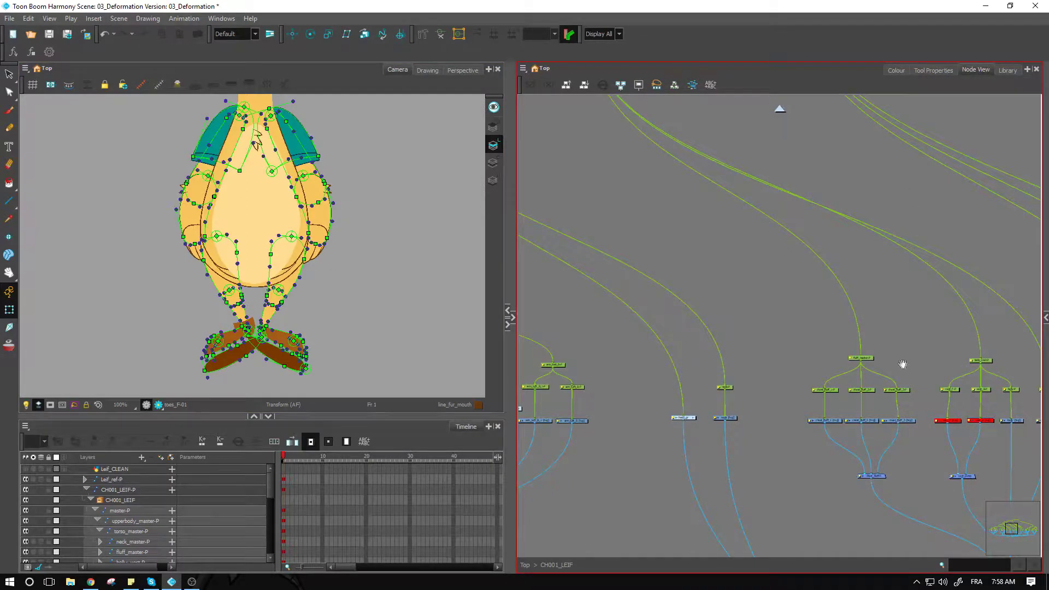
pyautogui.click(260, 217)
pyautogui.press('o')
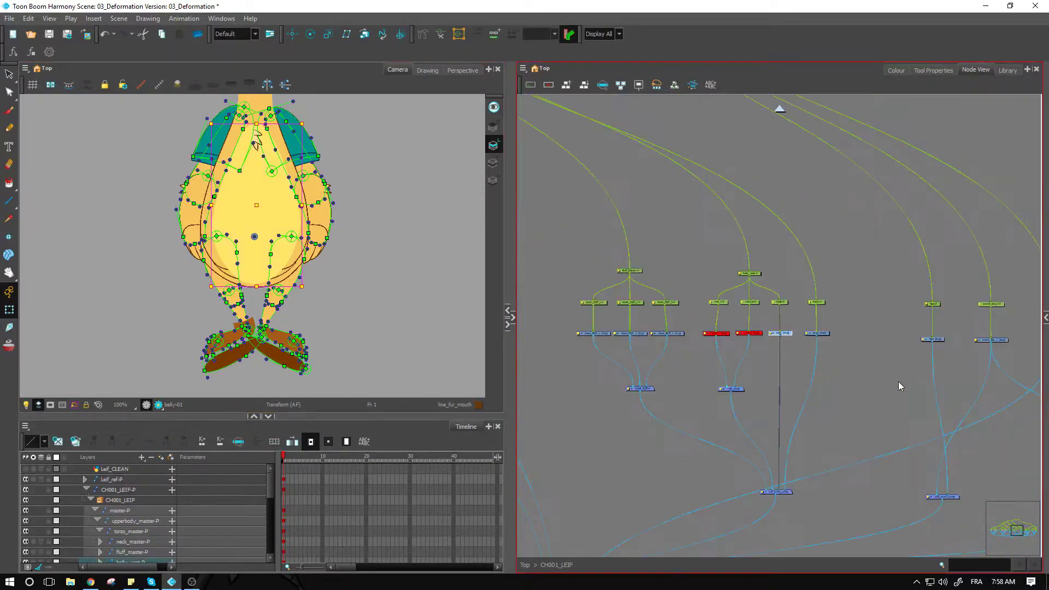
pyautogui.scroll(6, 848, 362)
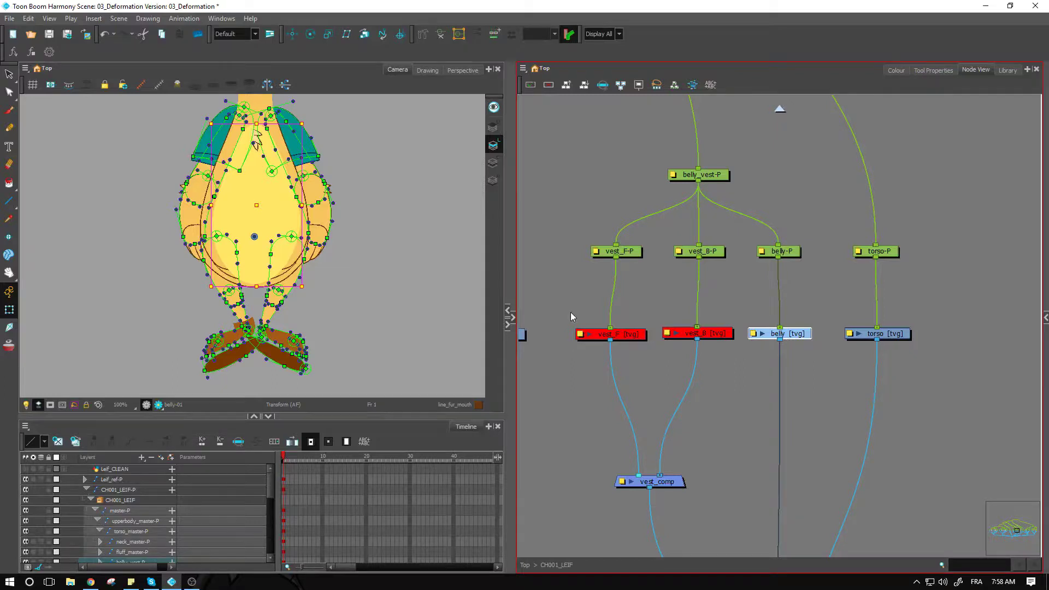
# - Enable the vest_F and vest_B drawing nodes to check the vest, and disable both again
pyautogui.moveTo(570, 312); pyautogui.dragTo(731, 354)
pyautogui.press('a')
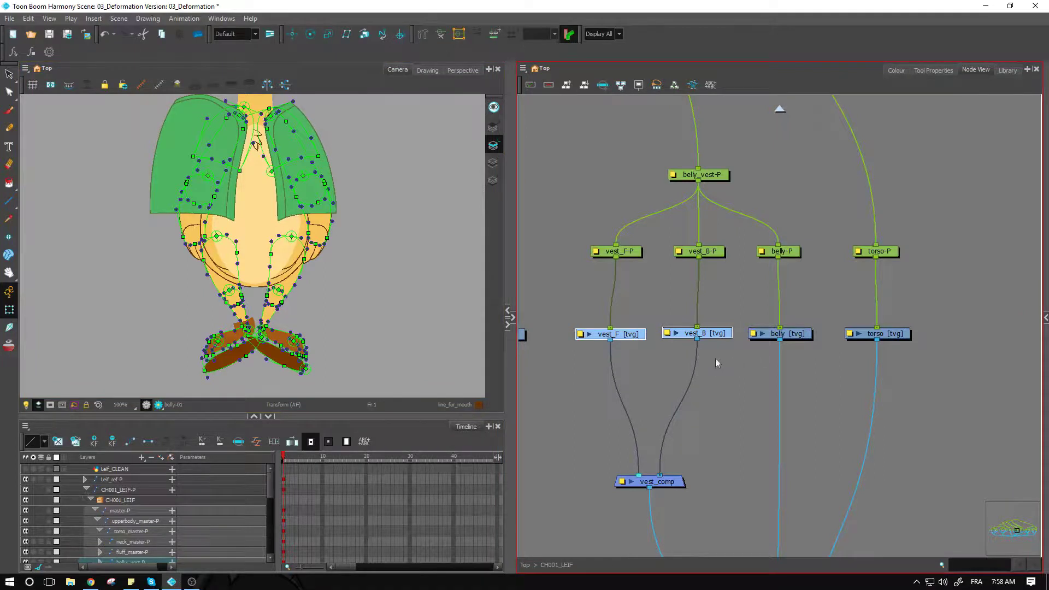
pyautogui.click(616, 335)
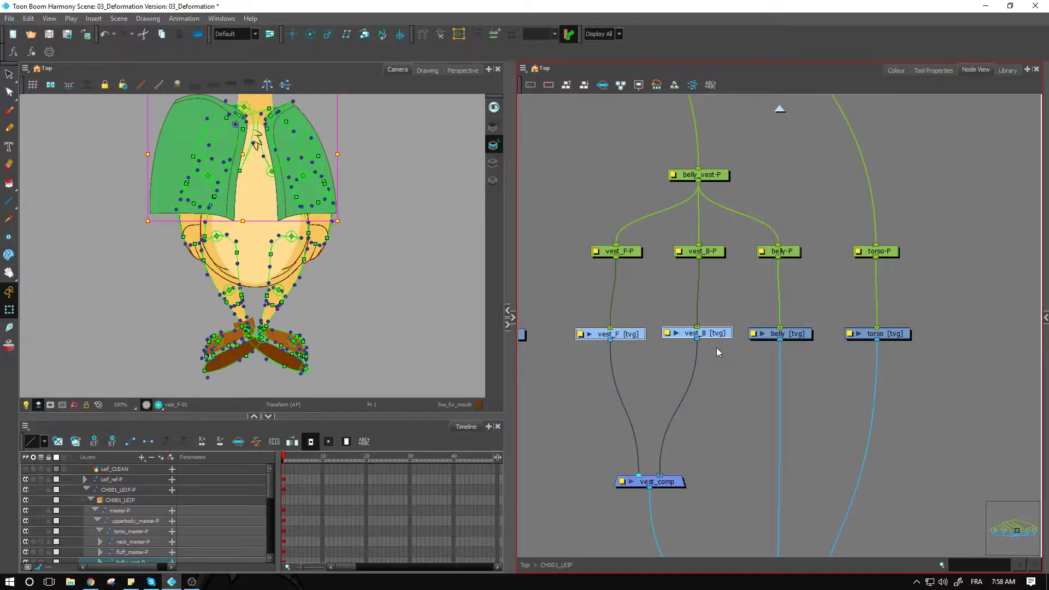
pyautogui.press('d')
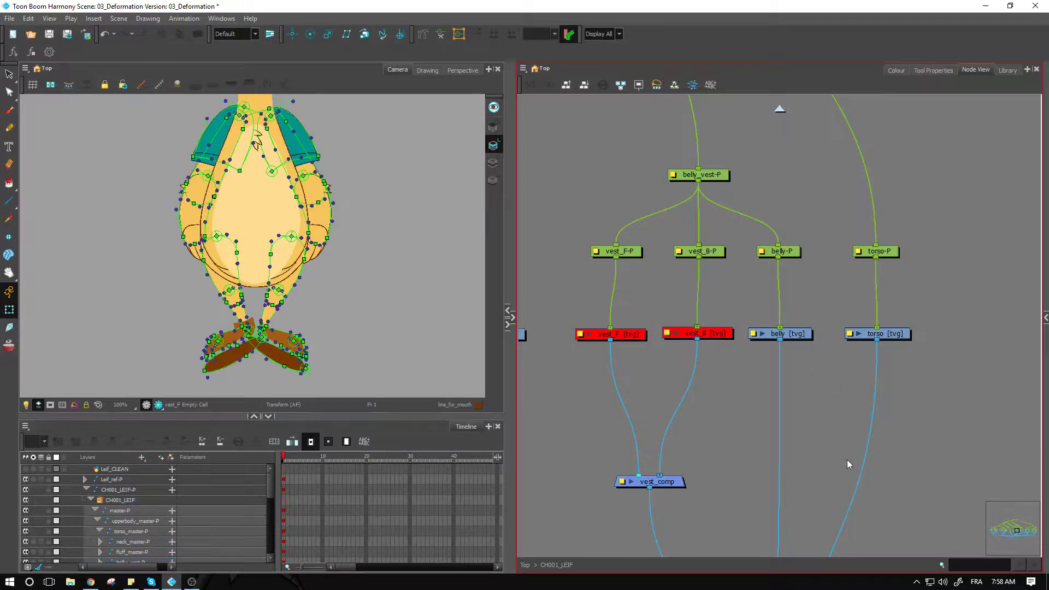
# - Add a Display node and connect it to the output of the Leif_torso_comp composite
pyautogui.moveTo(843, 475); pyautogui.dragTo(772, 279)
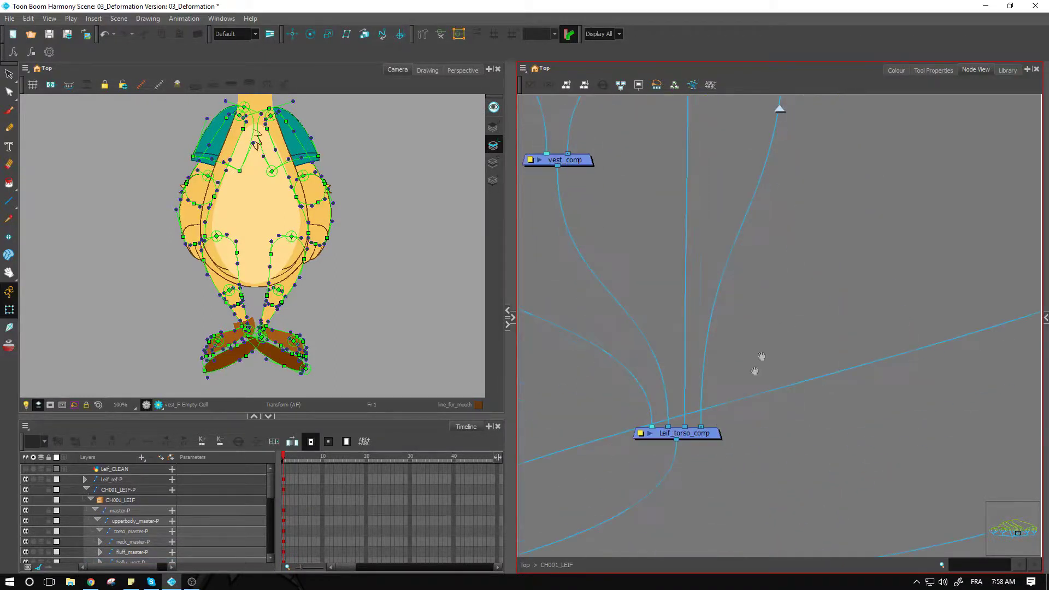
pyautogui.click(697, 437)
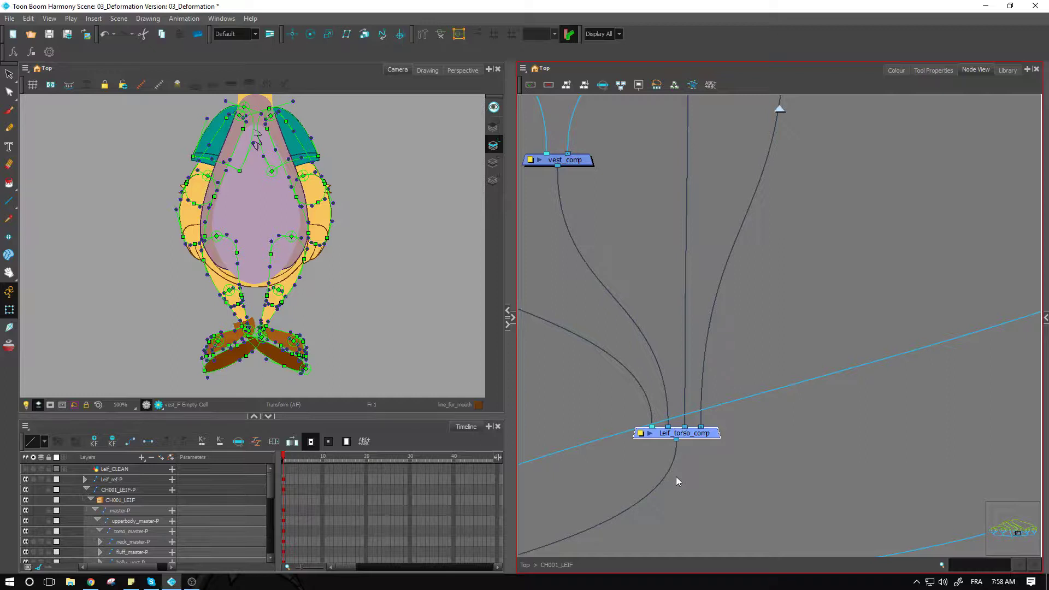
pyautogui.hotkey('ctrl', 'i')
pyautogui.moveTo(702, 463); pyautogui.dragTo(703, 462)
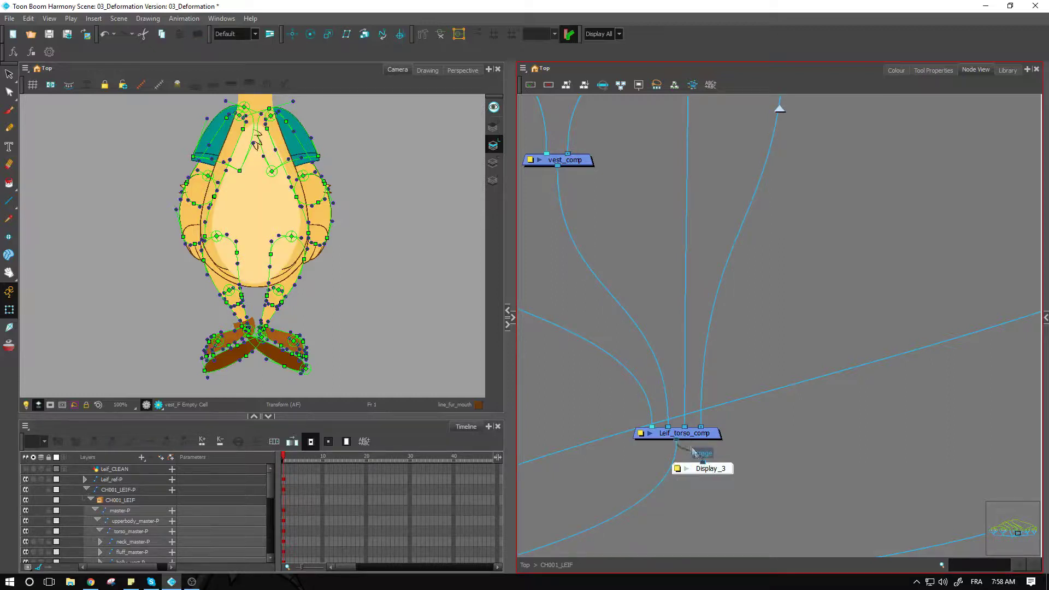
# - Isolate the torso parts in the Camera view with the Display_3 output and select the belly drawing
pyautogui.click(609, 36)
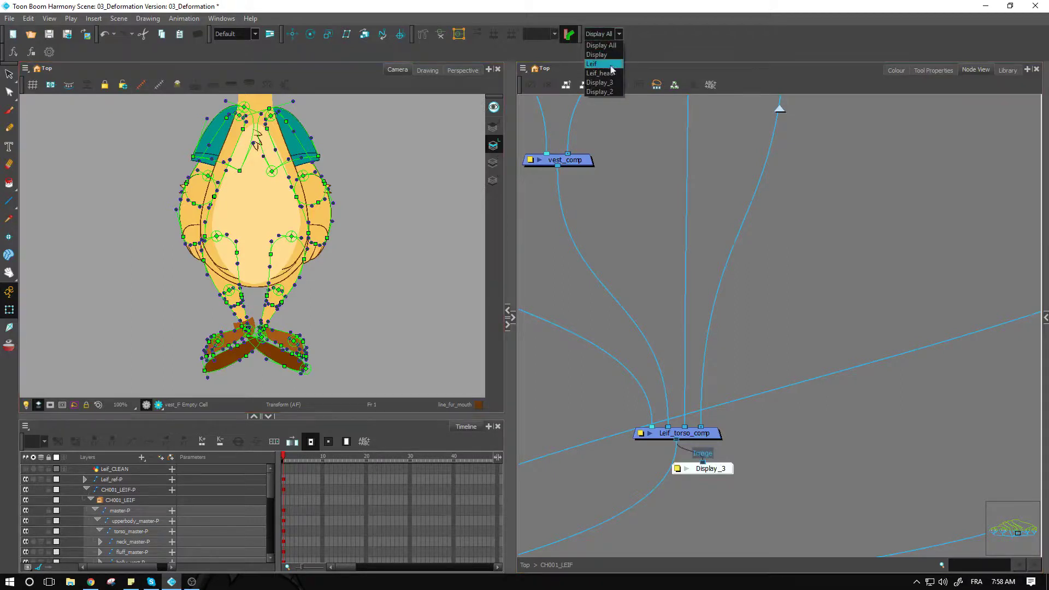
pyautogui.click(610, 89)
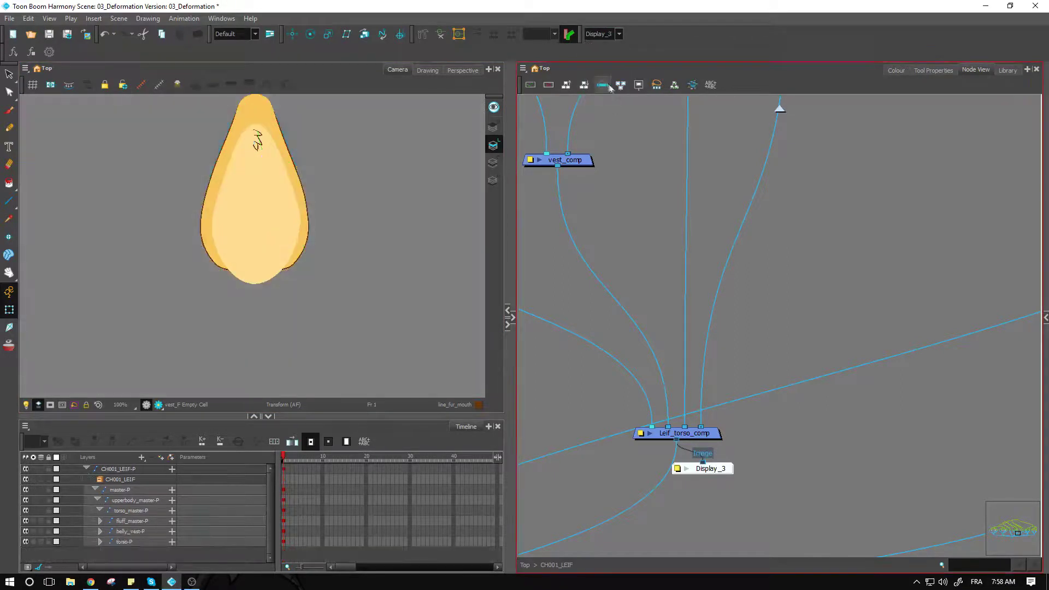
pyautogui.click(634, 204)
pyautogui.click(263, 188)
pyautogui.press('2')
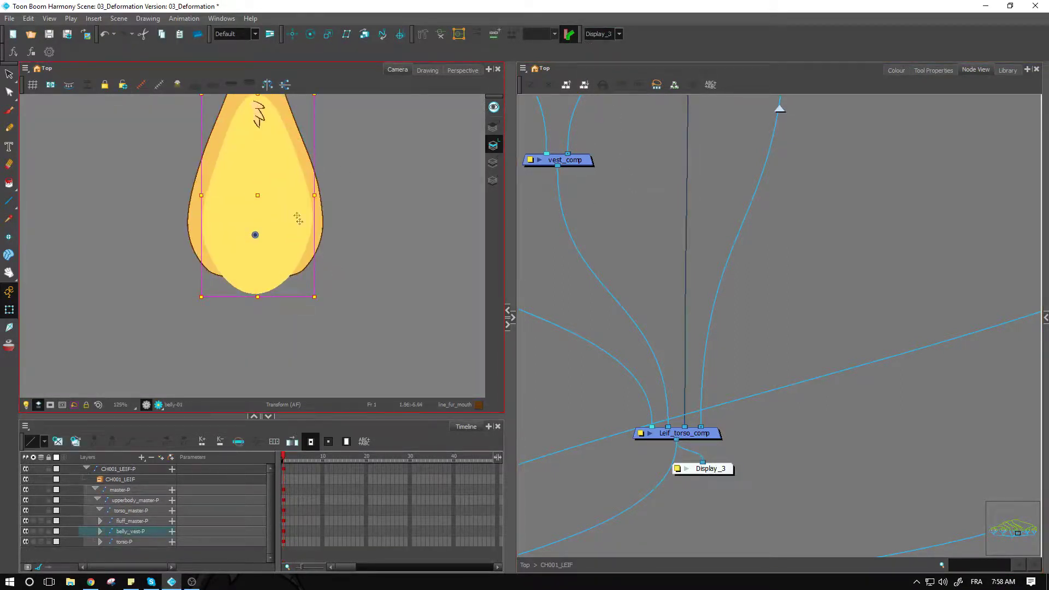
pyautogui.moveTo(296, 177); pyautogui.dragTo(323, 259)
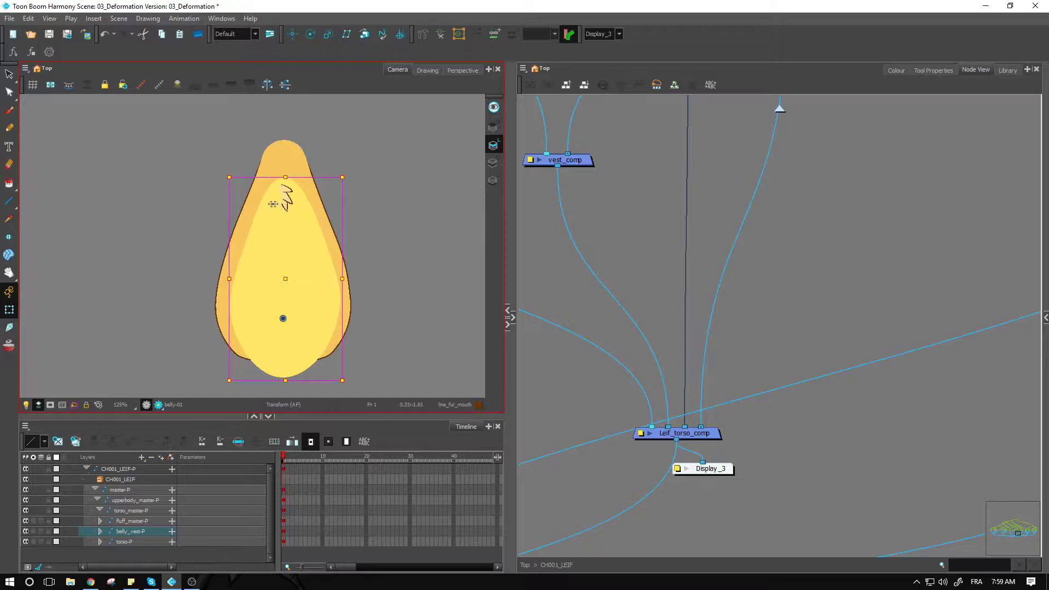
# - Compare the torso with the whole character using Display All, and return the view to Display_3
pyautogui.click(420, 36)
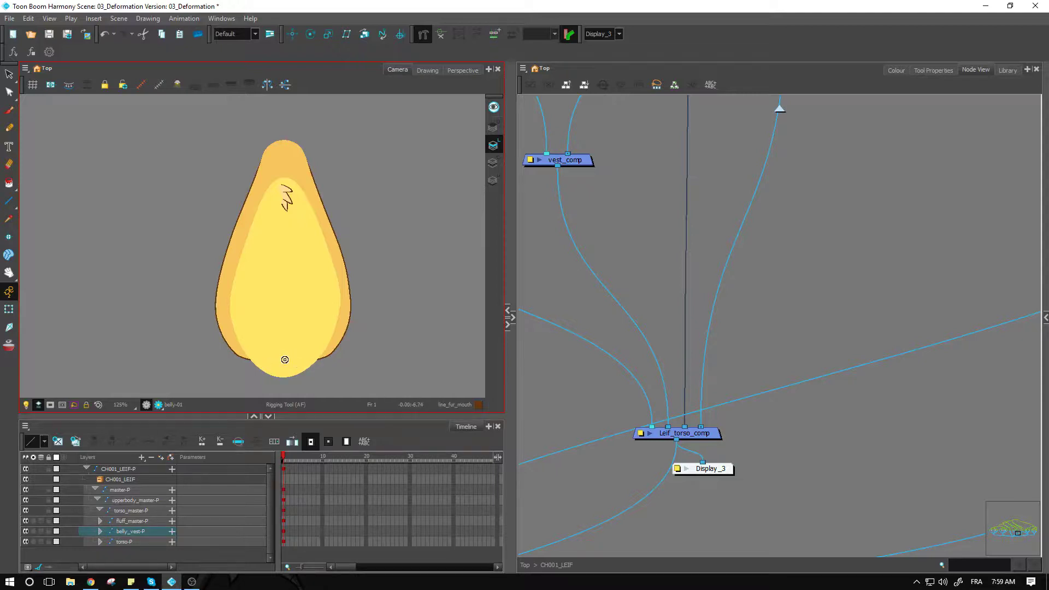
pyautogui.click(9, 310)
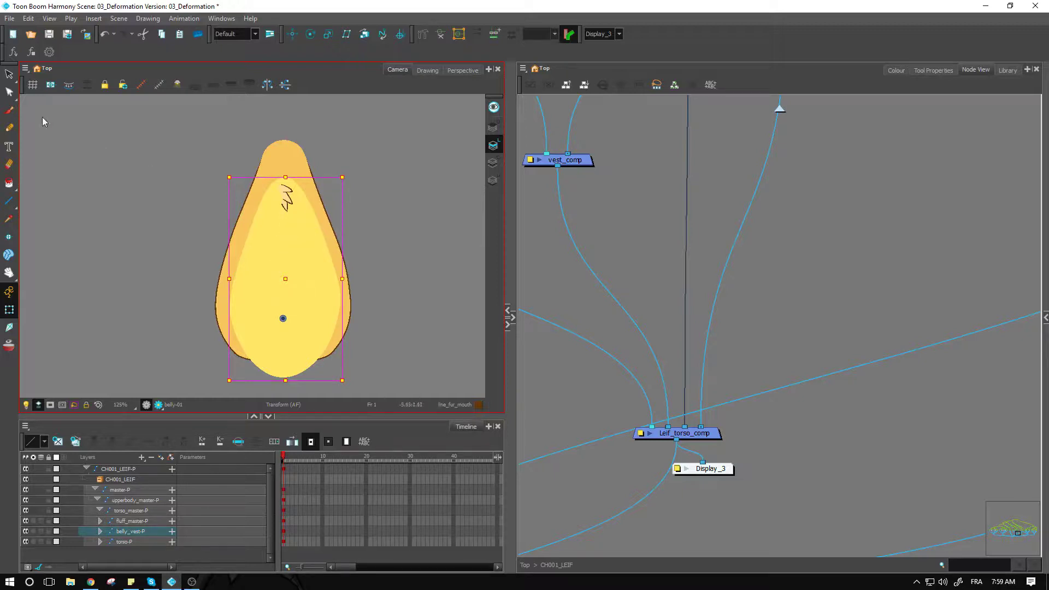
pyautogui.click(599, 34)
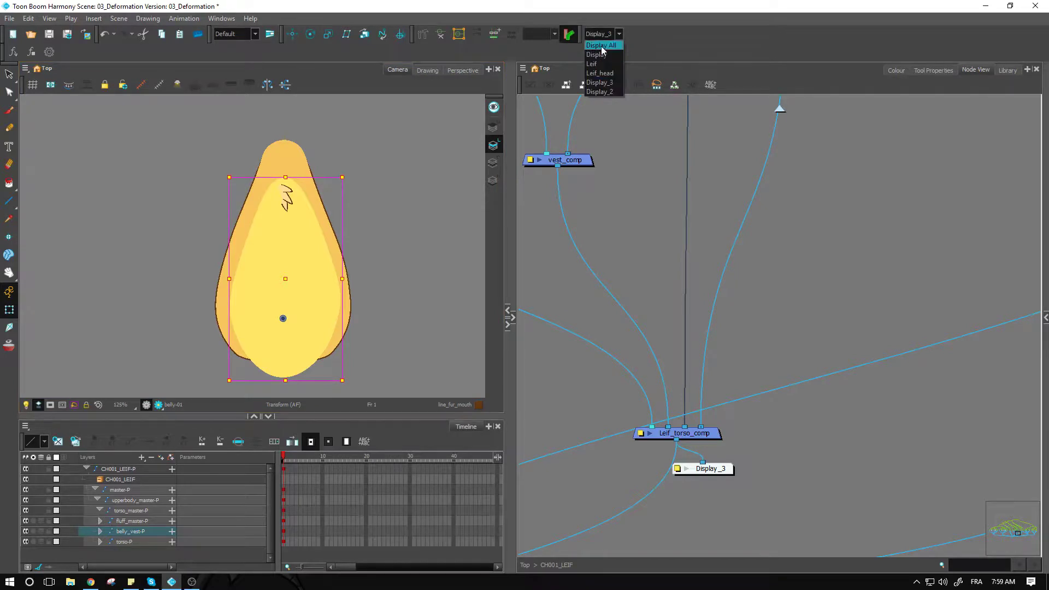
pyautogui.click(600, 45)
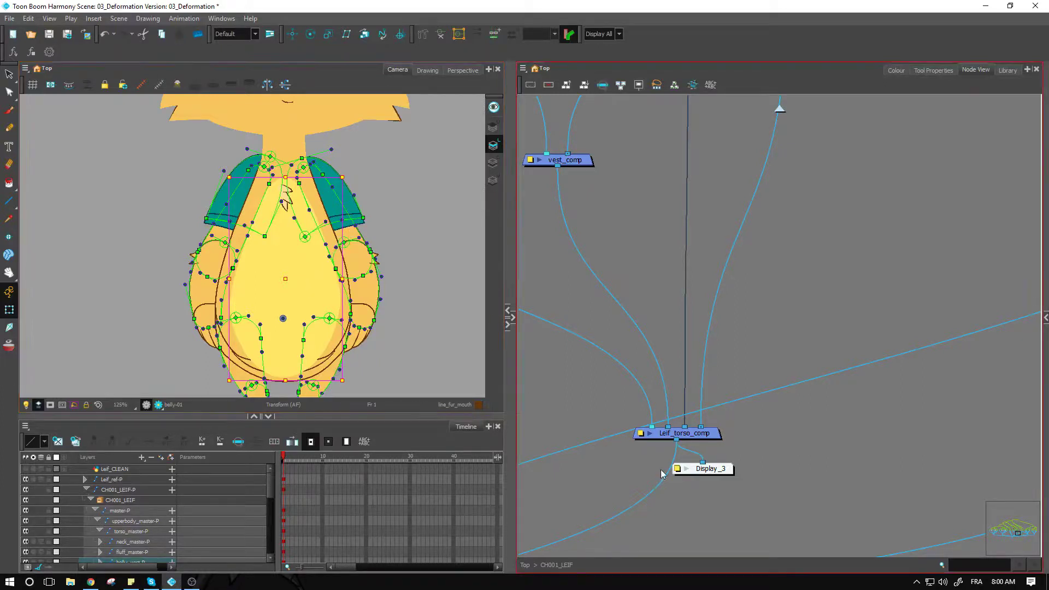
pyautogui.click(601, 34)
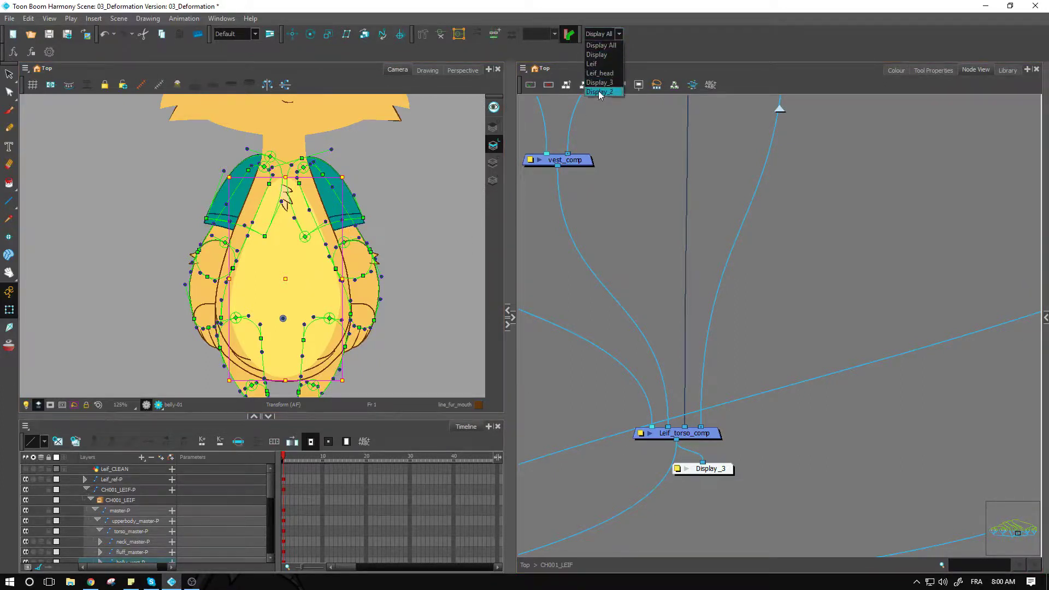
pyautogui.click(600, 92)
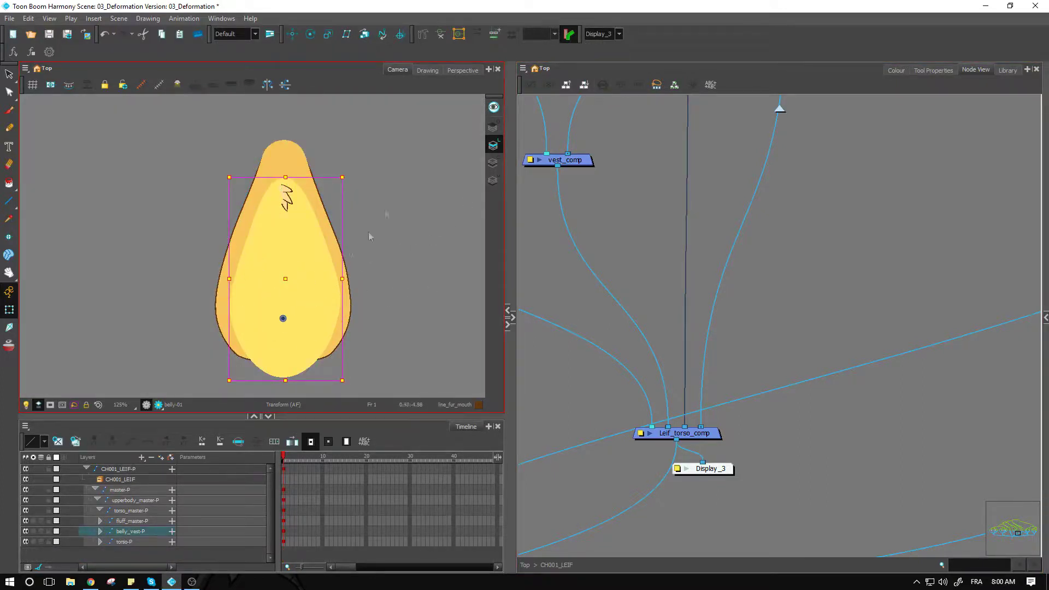
# - With the Rigging tool, start a curve deformation chain at the belly's bottom centre and add a point on its lower left contour
pyautogui.click(424, 36)
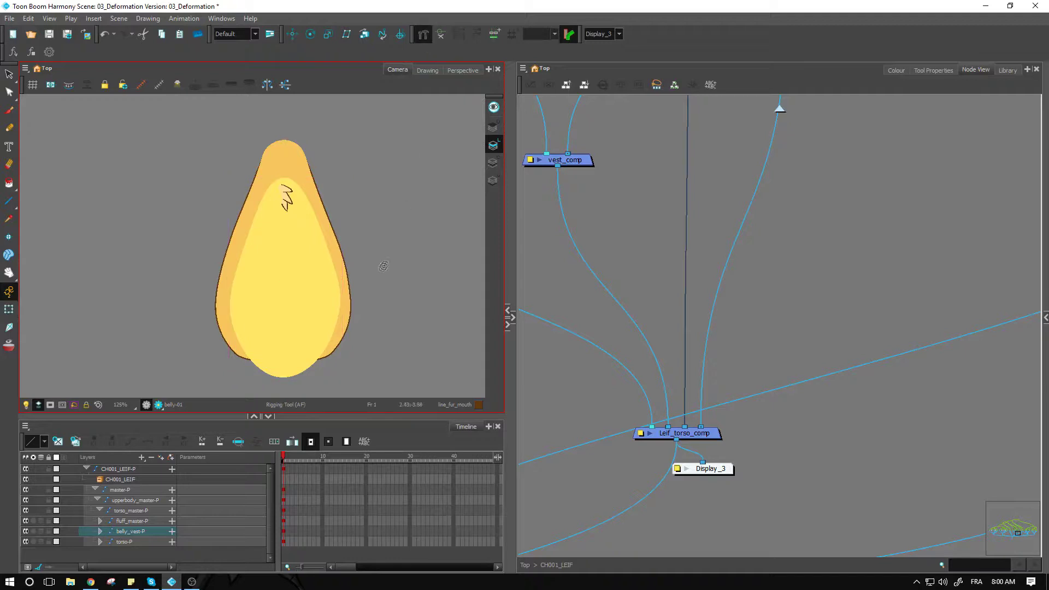
pyautogui.press('2')
pyautogui.press('space')
pyautogui.moveTo(347, 227); pyautogui.dragTo(334, 165)
pyautogui.press('2')
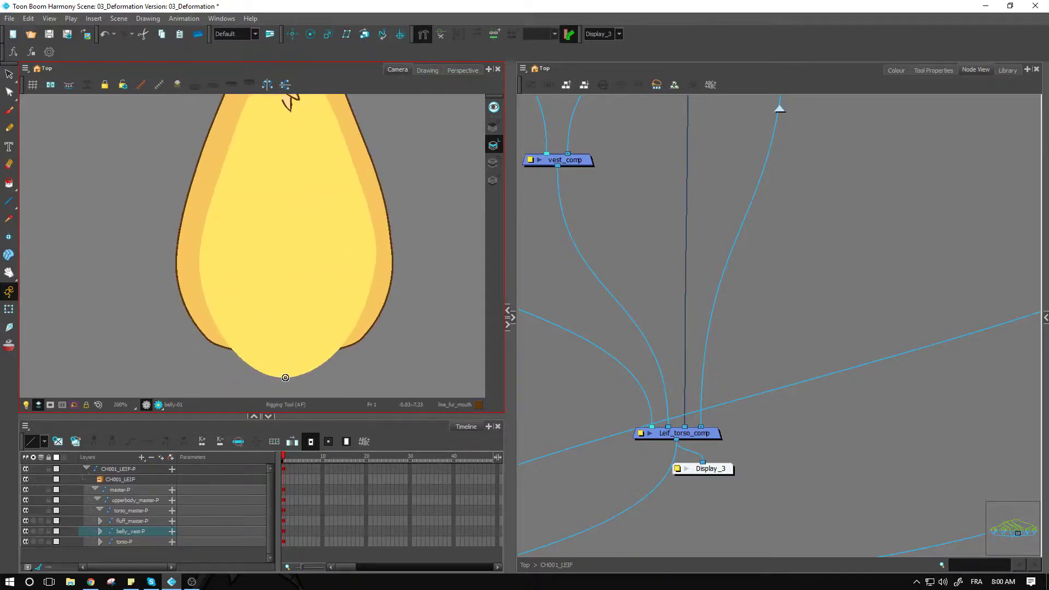
pyautogui.click(285, 378)
pyautogui.click(241, 378)
pyautogui.moveTo(203, 290); pyautogui.dragTo(212, 329)
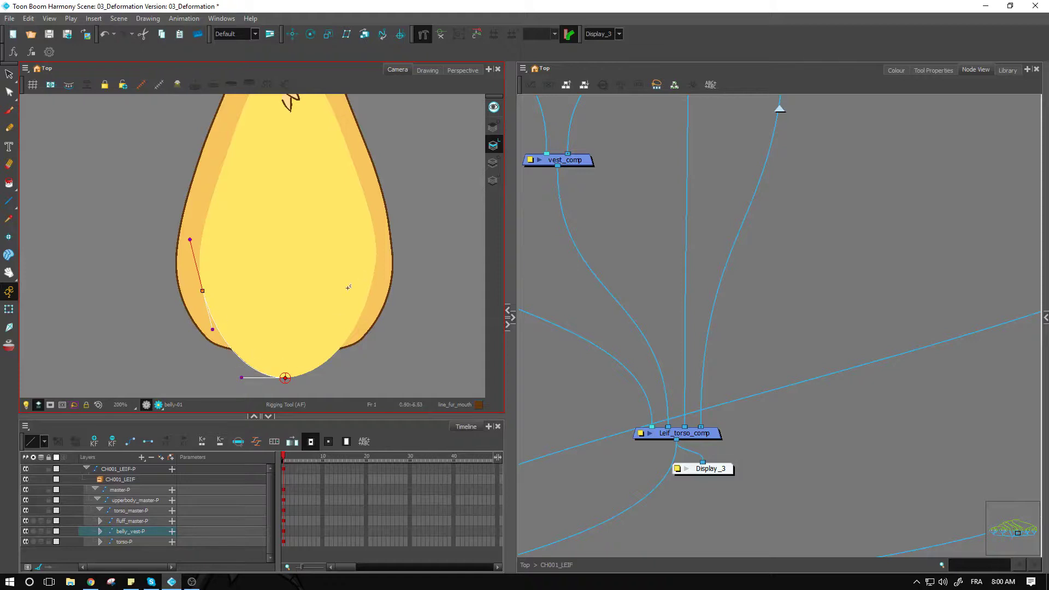
# - Extend the belly's deformation curve up the left contour, over the top centre and onto the upper right contour
pyautogui.moveTo(271, 191); pyautogui.dragTo(259, 277)
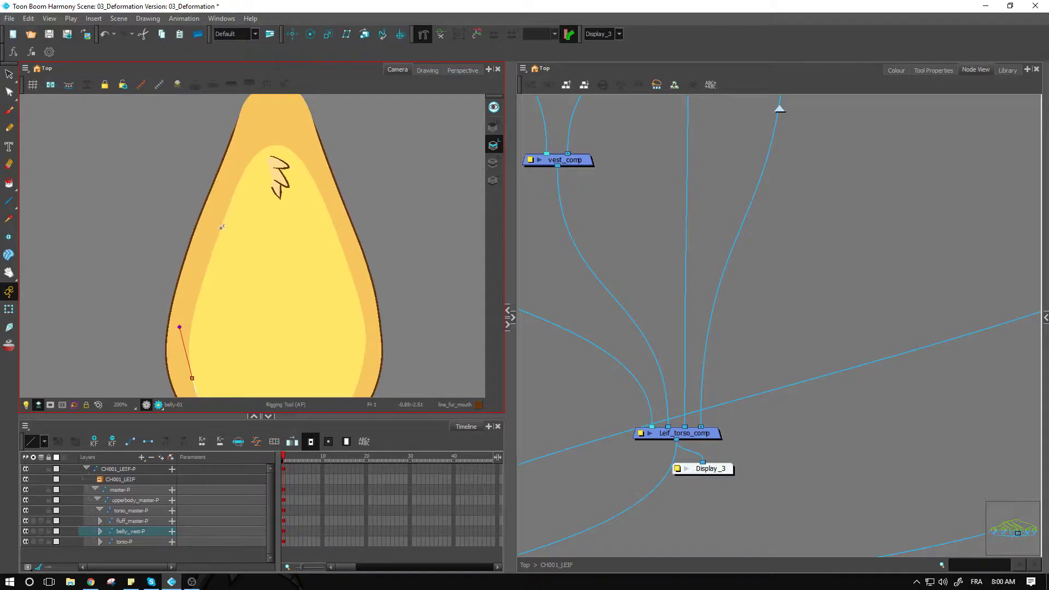
pyautogui.moveTo(218, 235); pyautogui.dragTo(203, 285)
pyautogui.moveTo(278, 145); pyautogui.dragTo(254, 145)
pyautogui.moveTo(335, 231)
pyautogui.mouseDown()
pyautogui.moveTo(358, 286)
pyautogui.moveTo(364, 188)
pyautogui.mouseUp()
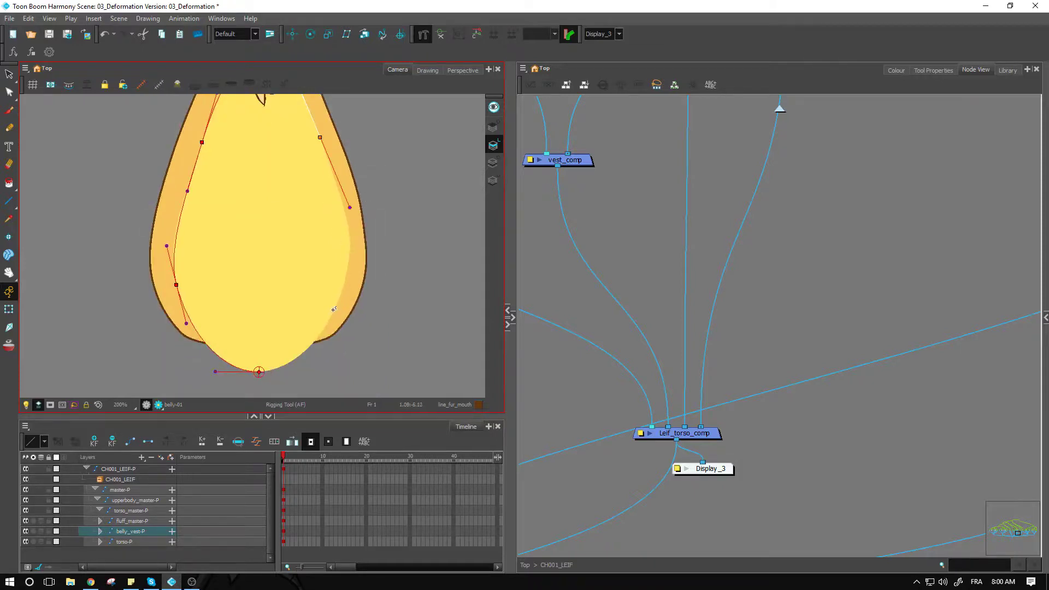
# - Add a curve point on the belly's lower right contour, close the chain at the bottom centre, and return to the Transform tool
pyautogui.moveTo(338, 295); pyautogui.dragTo(358, 252)
pyautogui.moveTo(326, 351); pyautogui.dragTo(392, 262)
pyautogui.moveTo(324, 283); pyautogui.dragTo(372, 280)
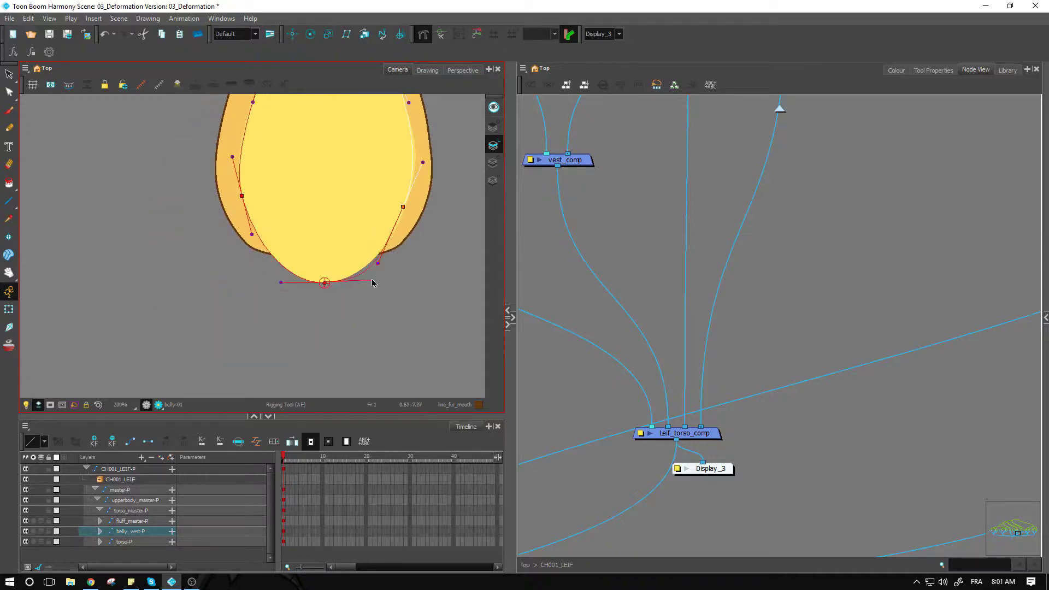
pyautogui.scroll(-3, 404, 292)
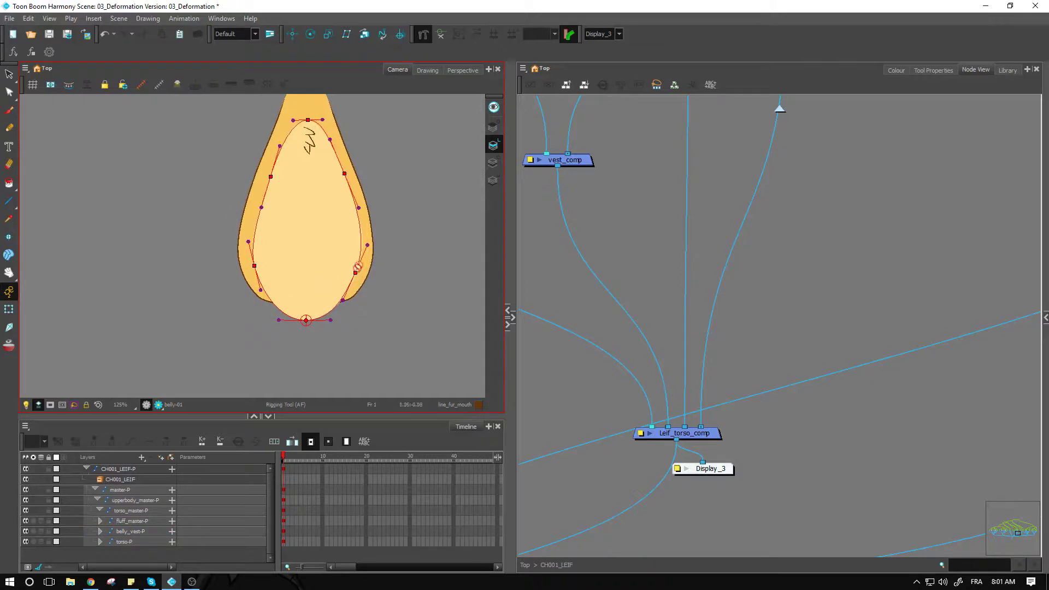
pyautogui.click(369, 245)
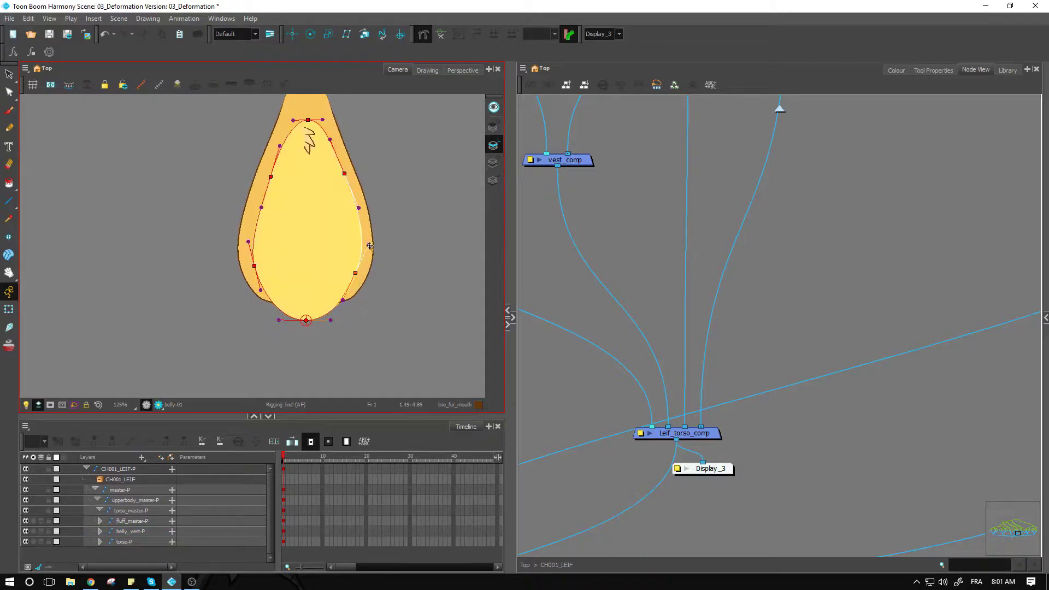
pyautogui.scroll(-1, 366, 291)
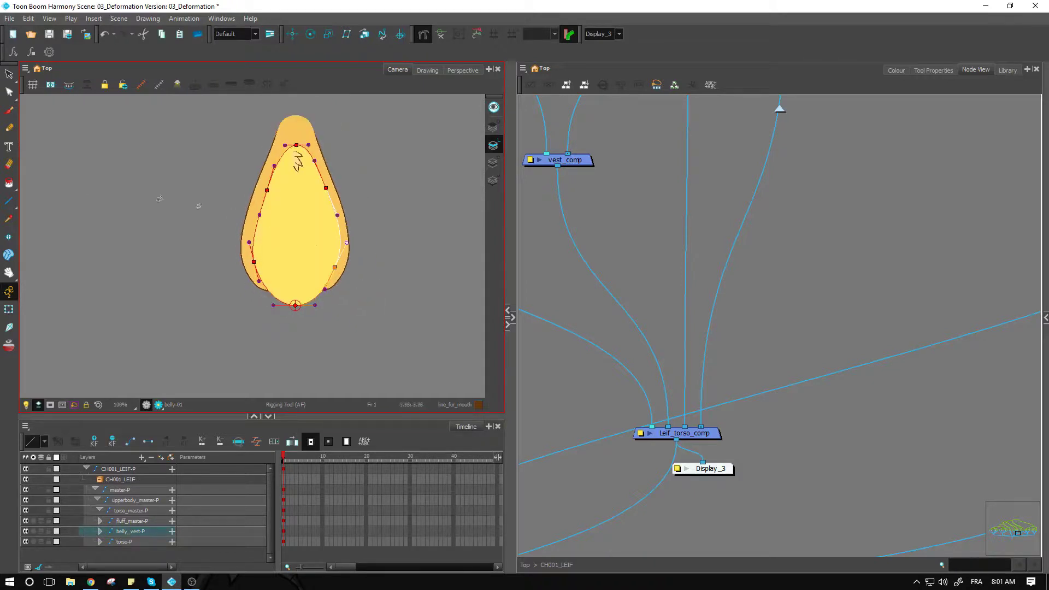
pyautogui.click(9, 309)
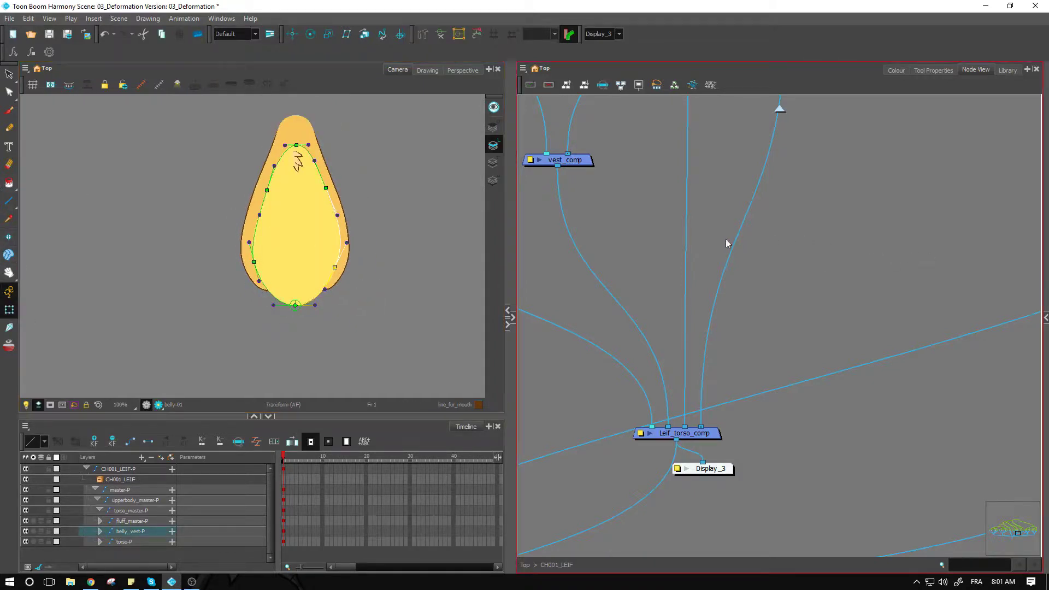
# - Disable the belly drawing node beneath its new deformation group in the node network
pyautogui.moveTo(750, 203); pyautogui.dragTo(758, 403)
pyautogui.moveTo(699, 236); pyautogui.dragTo(791, 341)
pyautogui.click(817, 350)
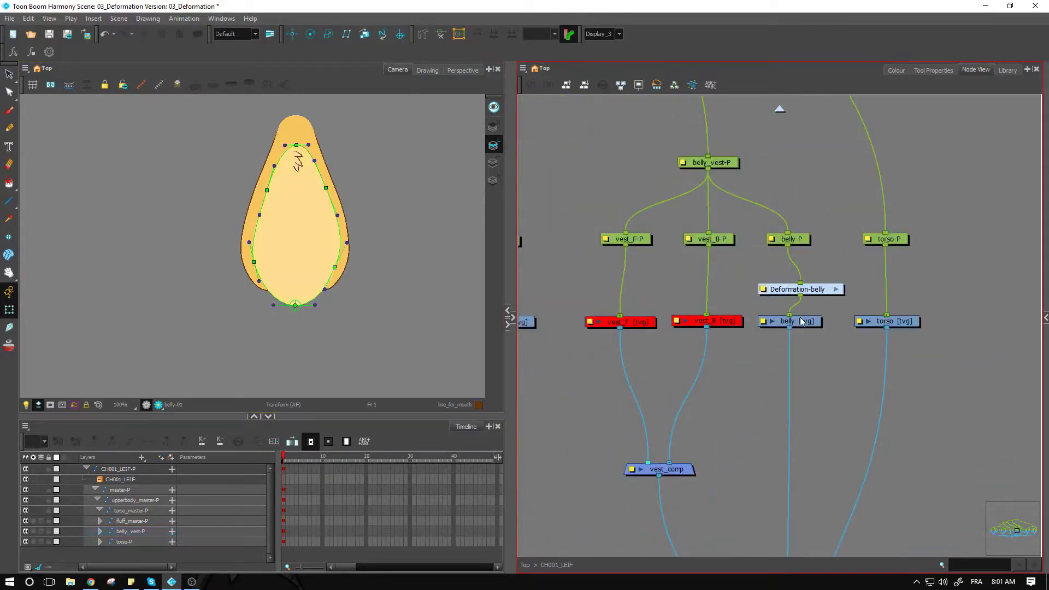
pyautogui.click(802, 321)
pyautogui.press('d')
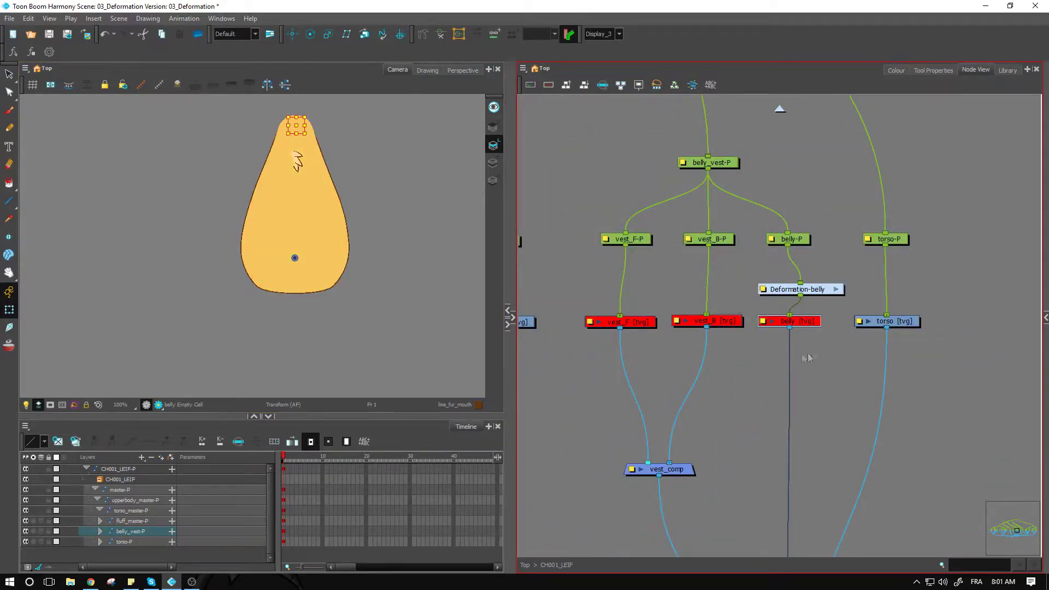
# - With the Rigging tool, start a curve deformation chain at the torso's lower left corner and add a point higher on its left contour
pyautogui.click(896, 323)
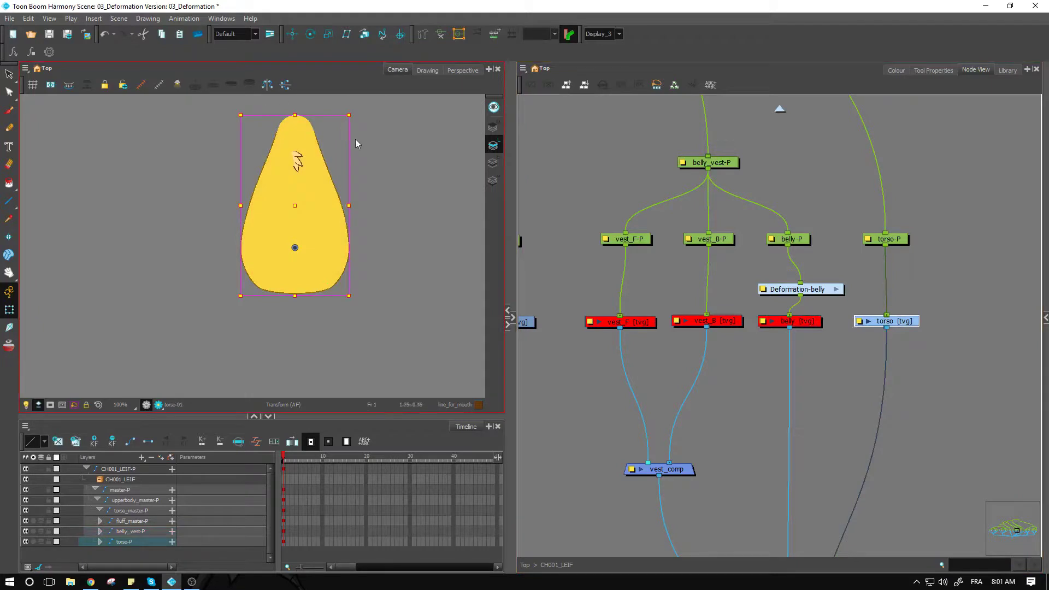
pyautogui.click(422, 34)
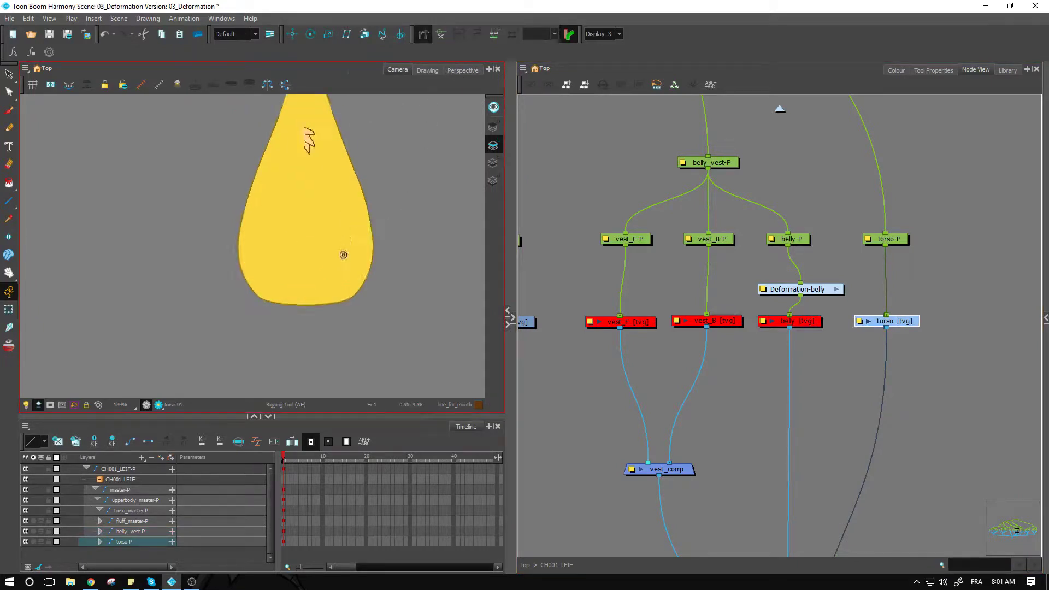
pyautogui.scroll(1, 300, 328)
pyautogui.scroll(1, 304, 321)
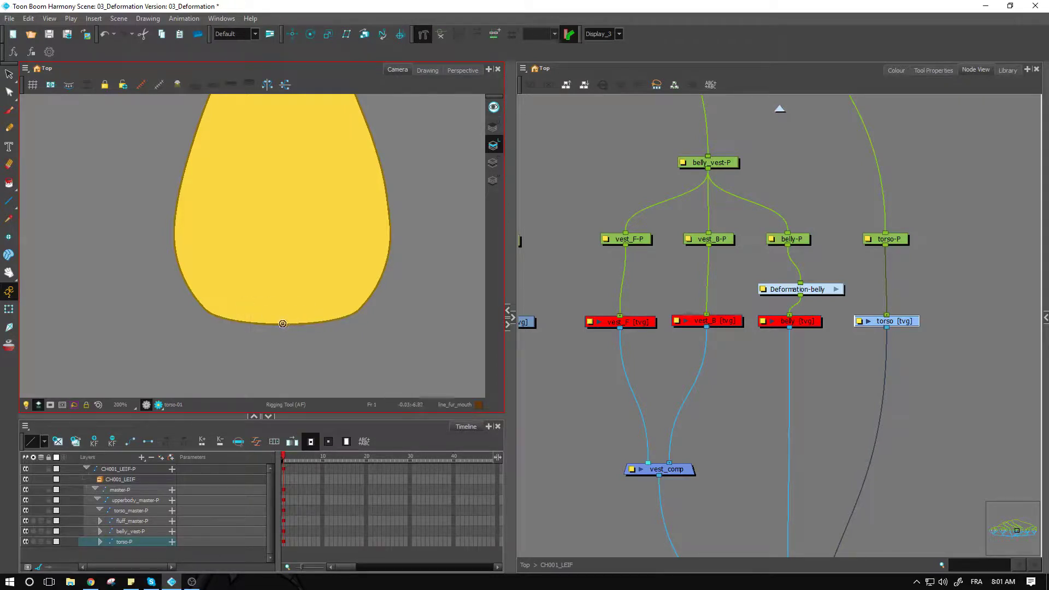
pyautogui.click(211, 314)
pyautogui.moveTo(179, 277); pyautogui.dragTo(180, 276)
pyautogui.press('1')
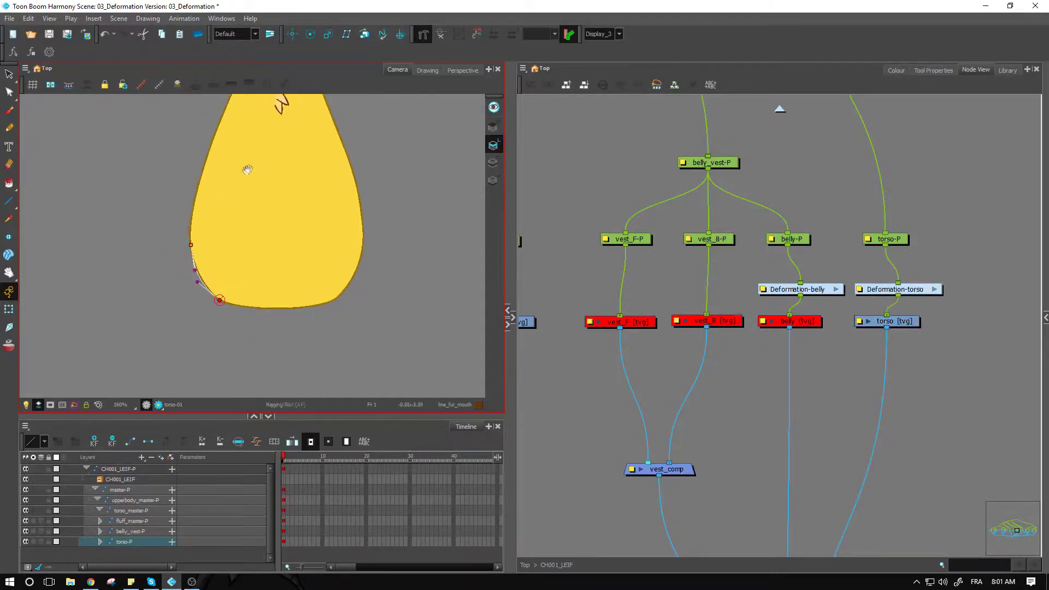
# - Extend the torso's deformation curve up the left contour with a mid-side point and an upper left point, adjusting the handles along the edge
pyautogui.moveTo(247, 170); pyautogui.dragTo(262, 237)
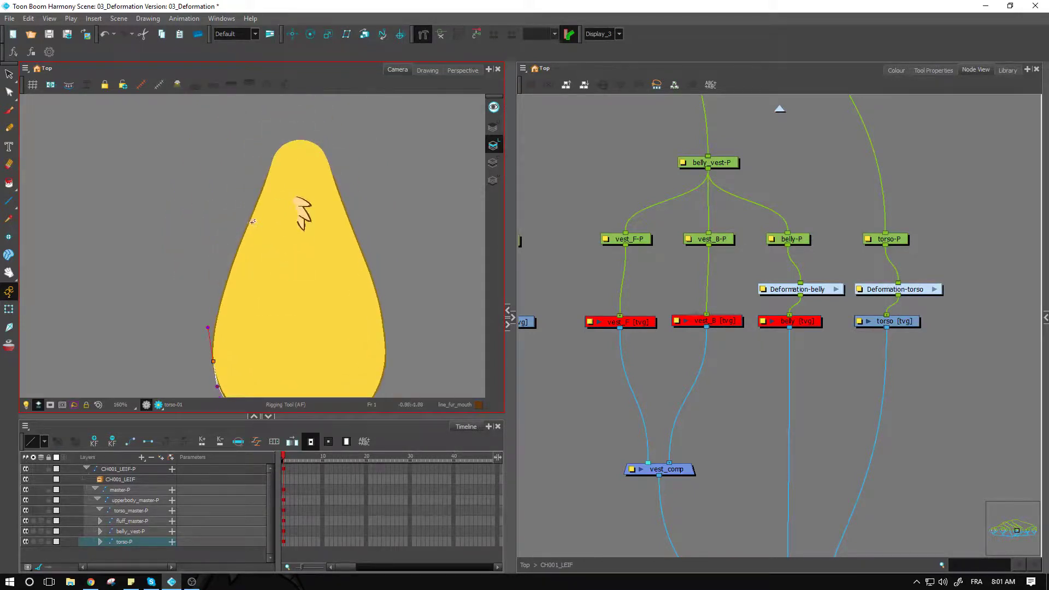
pyautogui.click(229, 275)
pyautogui.scroll(4, 279, 147)
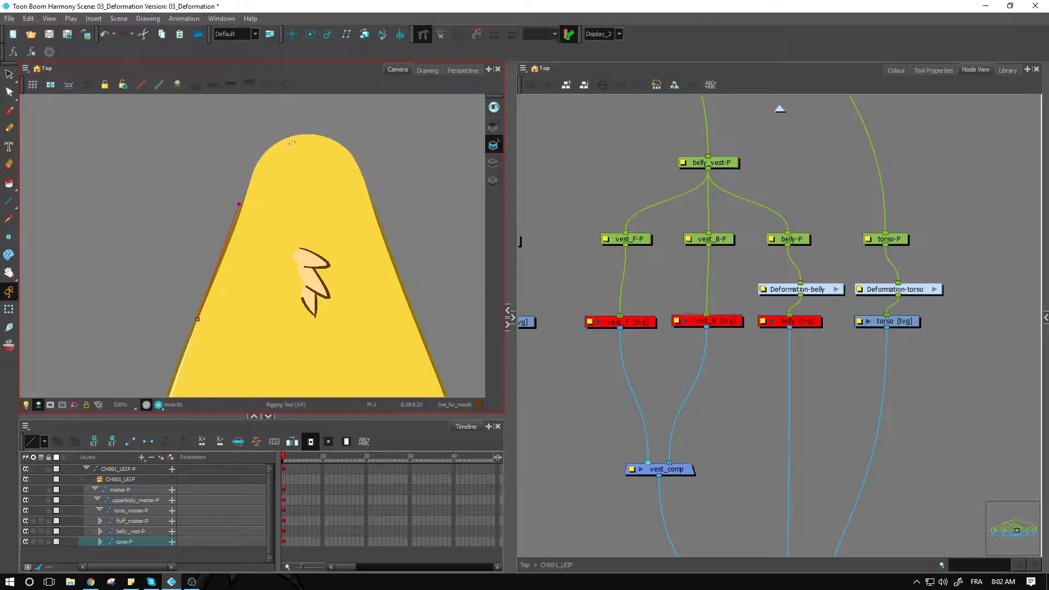
pyautogui.click(252, 175)
pyautogui.moveTo(244, 200); pyautogui.dragTo(226, 240)
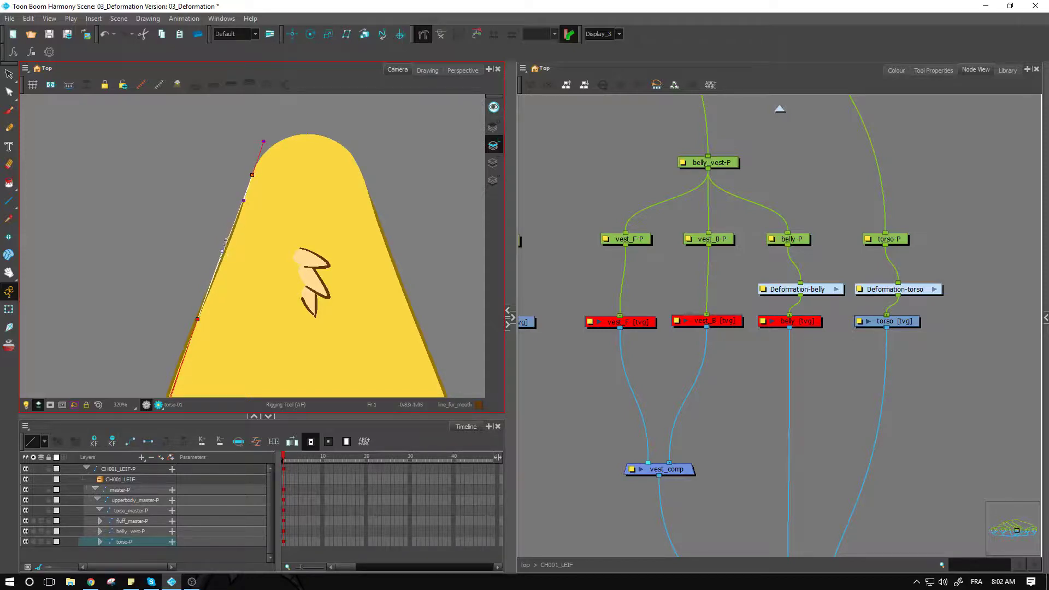
pyautogui.click(252, 177)
pyautogui.hotkey('ctrl', 'z')
# - Add a curve point on the torso's upper right contour and pull the handles so the curve follows the rounded top
pyautogui.moveTo(364, 174); pyautogui.dragTo(350, 140)
pyautogui.moveTo(264, 145); pyautogui.dragTo(277, 113)
pyautogui.moveTo(350, 140); pyautogui.dragTo(345, 130)
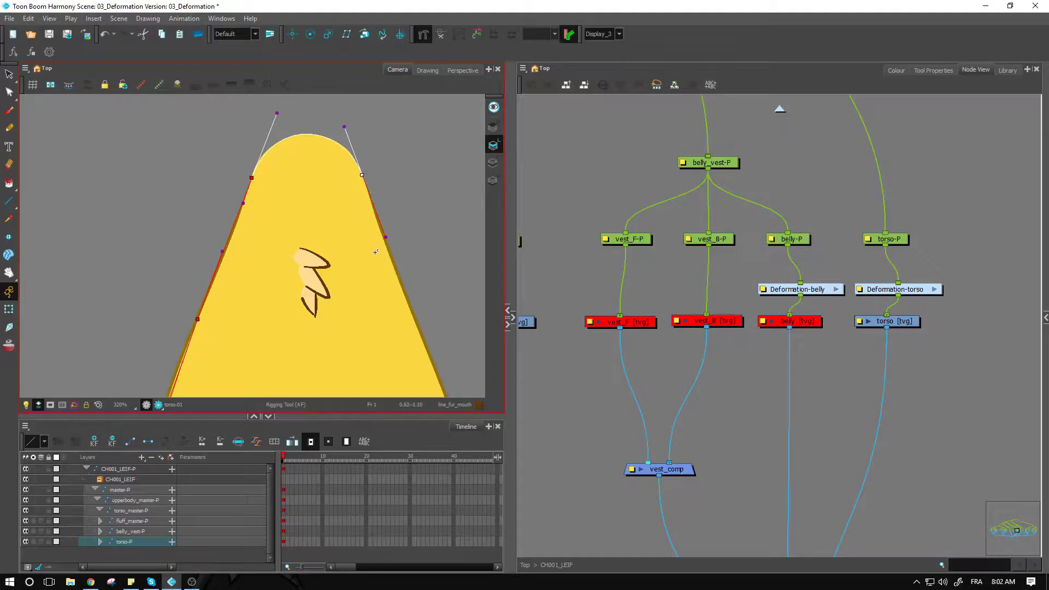
# - Extend the torso's deformation curve down the right contour with a mid-side point and a lower right point
pyautogui.scroll(-2, 395, 287)
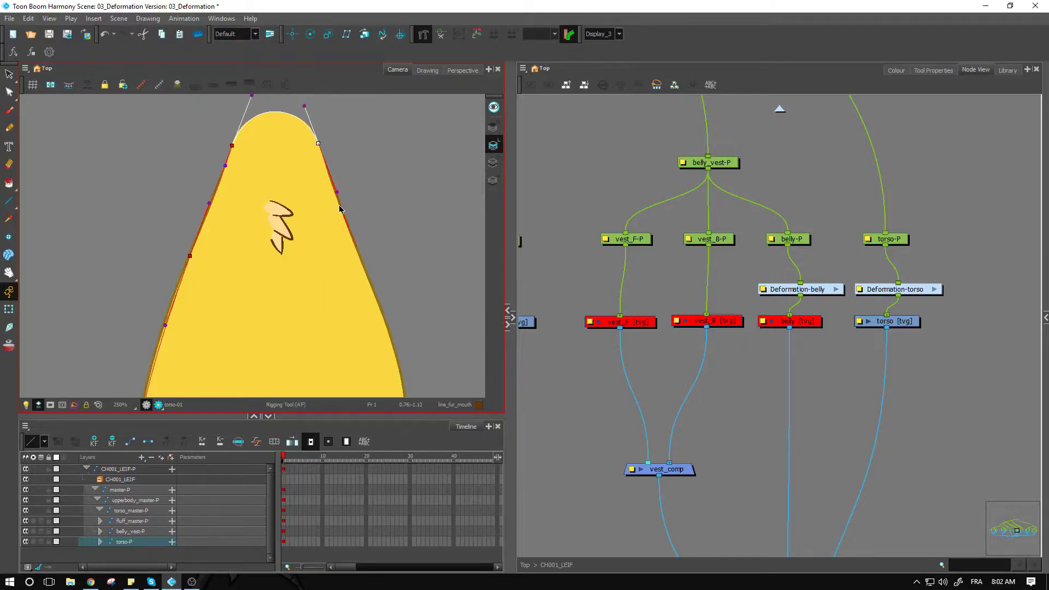
pyautogui.moveTo(357, 247); pyautogui.dragTo(380, 303)
pyautogui.press('space')
pyautogui.moveTo(391, 370); pyautogui.dragTo(370, 245)
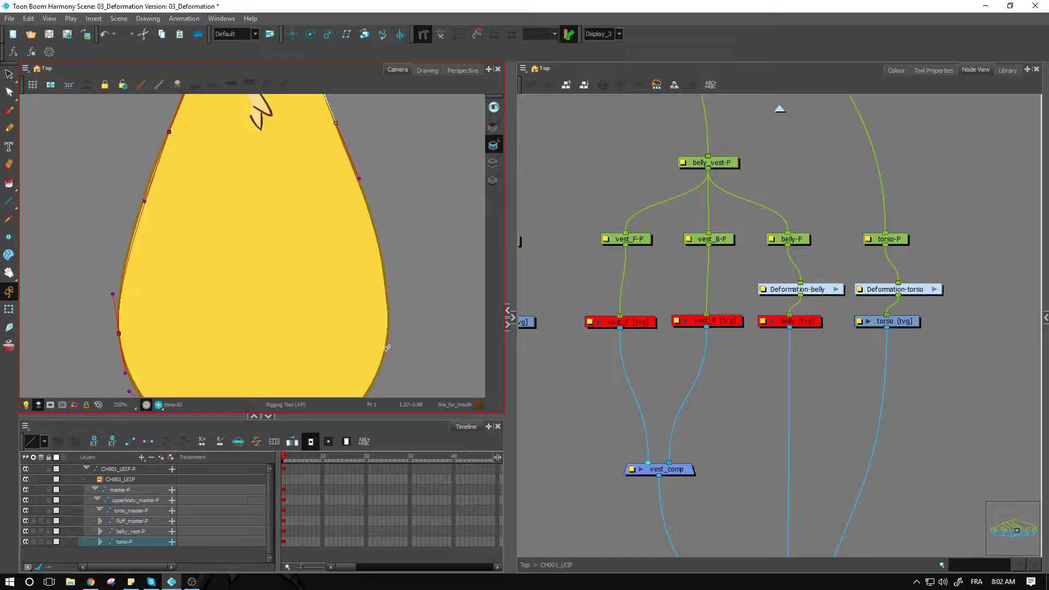
pyautogui.moveTo(386, 349); pyautogui.dragTo(399, 284)
pyautogui.press('1')
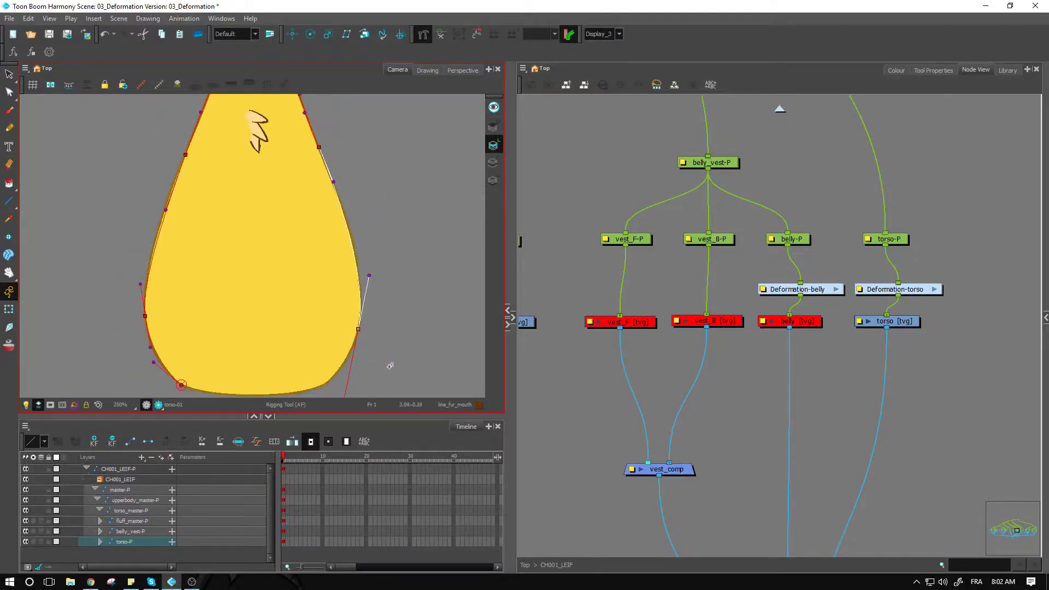
# - Add a curve point at the torso's lower right corner, close the chain at its starting point, and return to the Transform tool
pyautogui.press('space')
pyautogui.moveTo(380, 357); pyautogui.dragTo(386, 265)
pyautogui.press('2')
pyautogui.press('2')
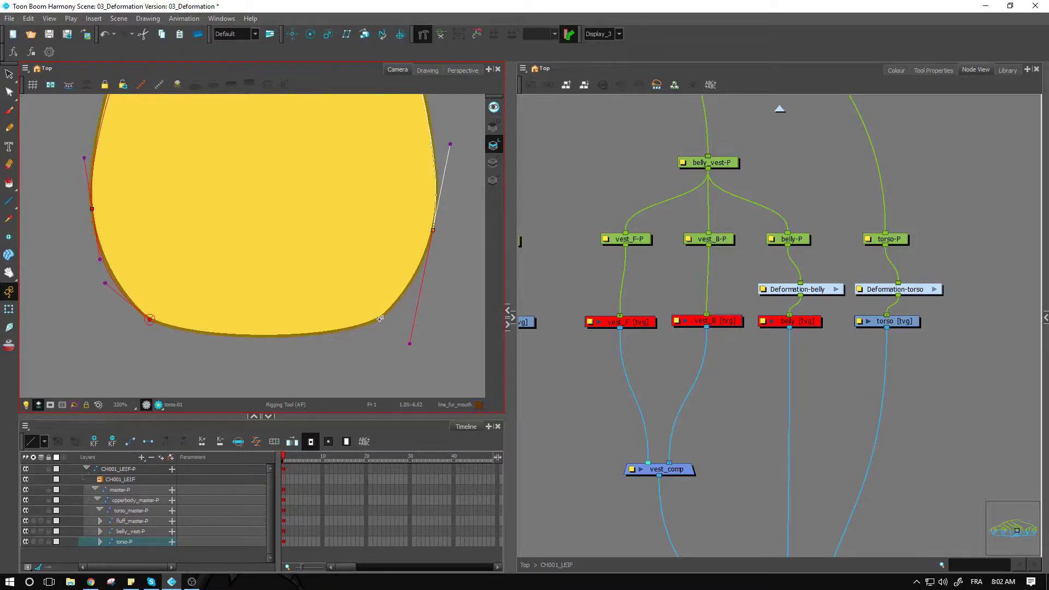
pyautogui.moveTo(401, 302); pyautogui.dragTo(406, 294)
pyautogui.moveTo(409, 343); pyautogui.dragTo(420, 279)
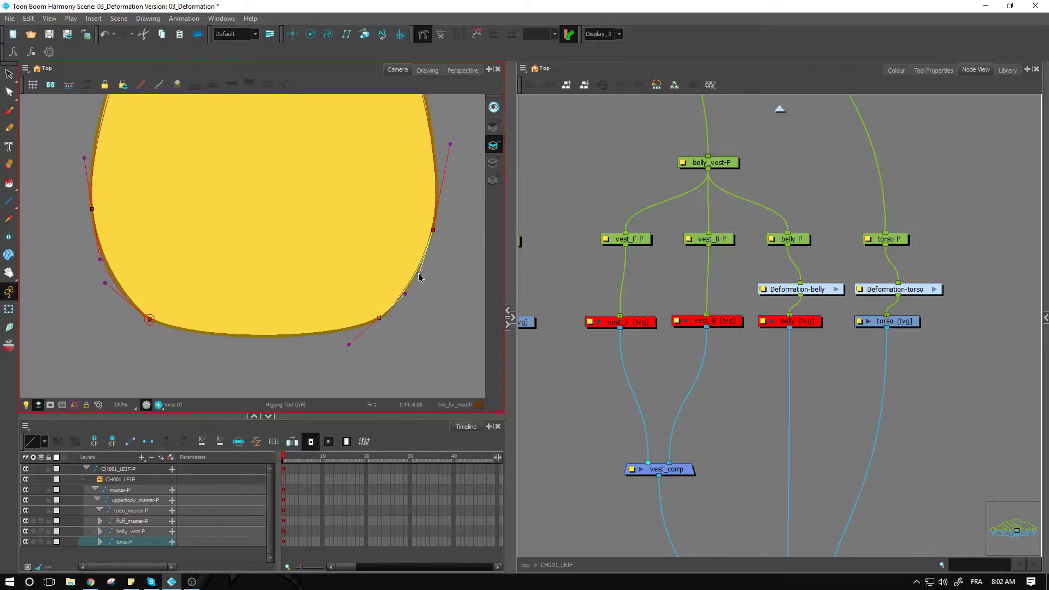
pyautogui.click(151, 319)
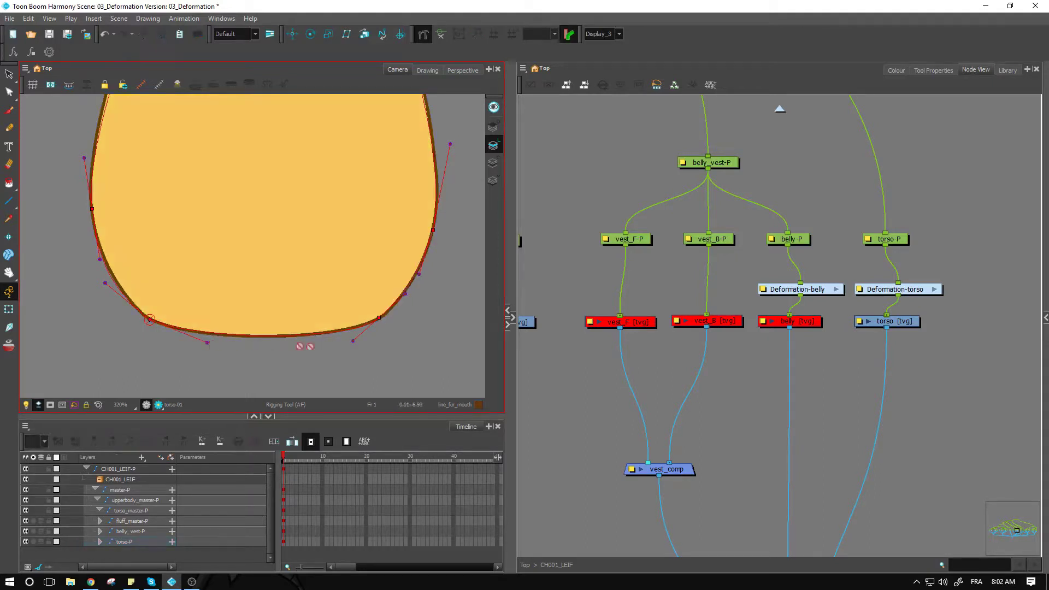
pyautogui.click(10, 310)
# - Re-enable the belly drawing node to compare the belly and torso deformation curves together
pyautogui.press('1')
pyautogui.press('1')
pyautogui.press('1')
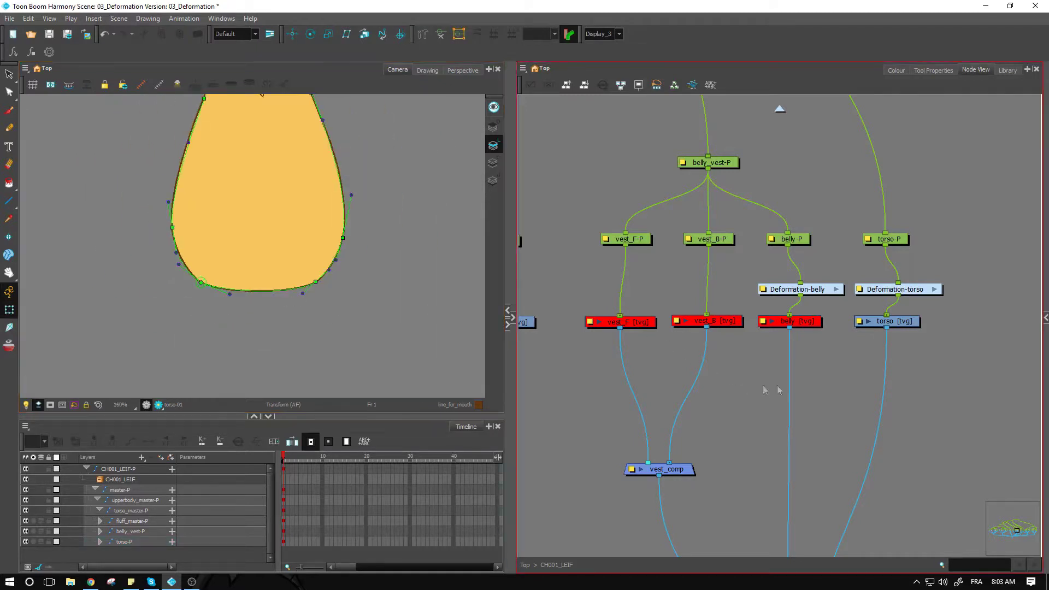
pyautogui.moveTo(947, 344); pyautogui.dragTo(626, 313)
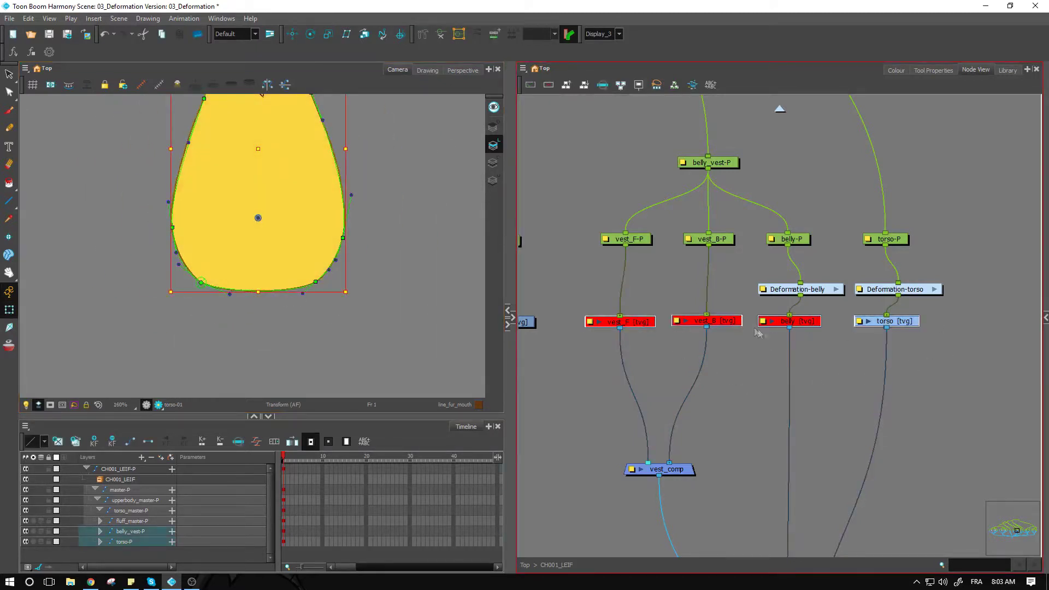
pyautogui.moveTo(838, 350); pyautogui.dragTo(802, 335)
pyautogui.press('a')
pyautogui.press('1')
pyautogui.press('1')
pyautogui.moveTo(349, 229); pyautogui.dragTo(361, 304)
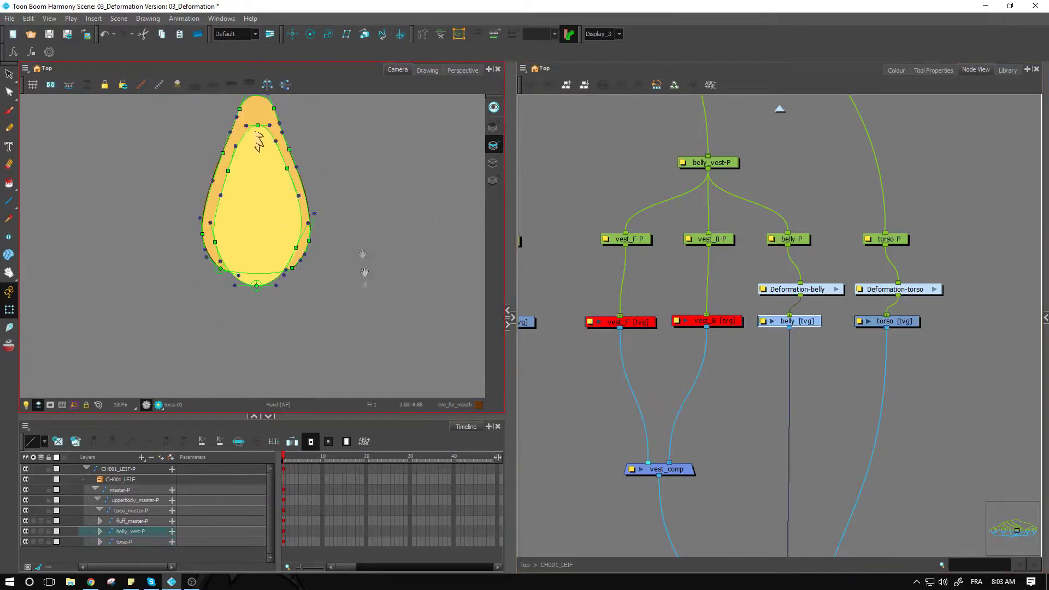
pyautogui.click(712, 337)
pyautogui.click(721, 342)
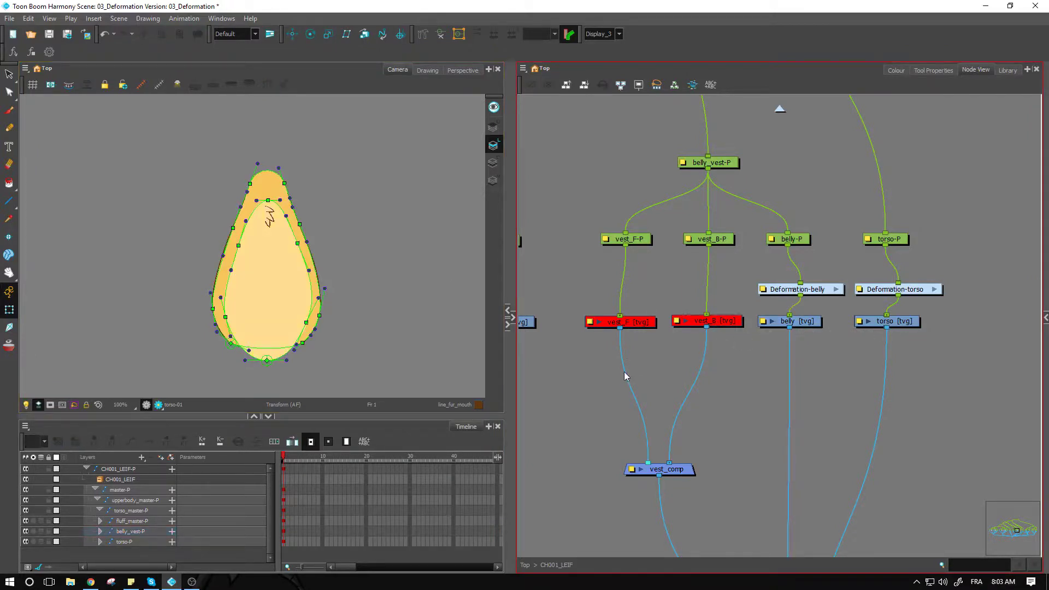
# - Disable the belly and torso drawing nodes and enable the vest_F drawing node
pyautogui.moveTo(991, 335); pyautogui.dragTo(787, 311)
pyautogui.press('d')
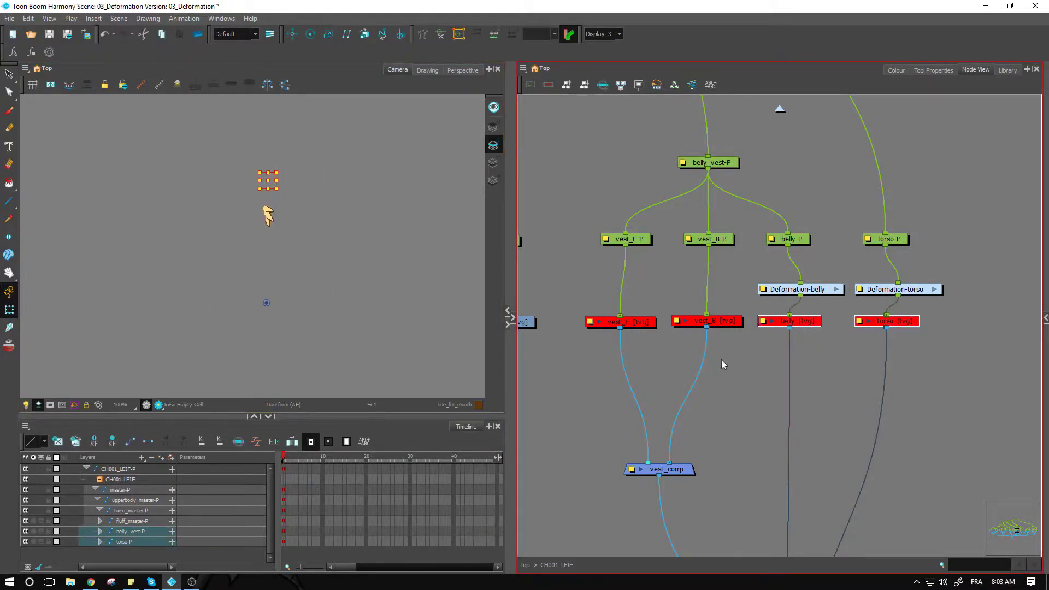
pyautogui.click(722, 360)
pyautogui.click(618, 319)
pyautogui.press('a')
pyautogui.click(654, 359)
pyautogui.click(656, 364)
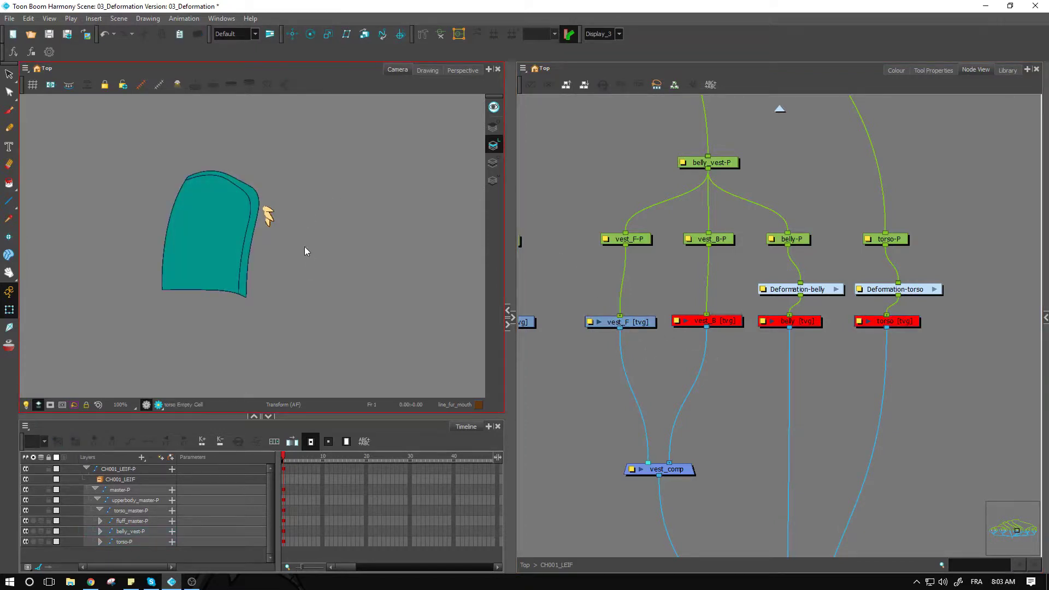
# - Re-enable the torso drawing node and move the vest_F drawing over the torso
pyautogui.click(596, 280)
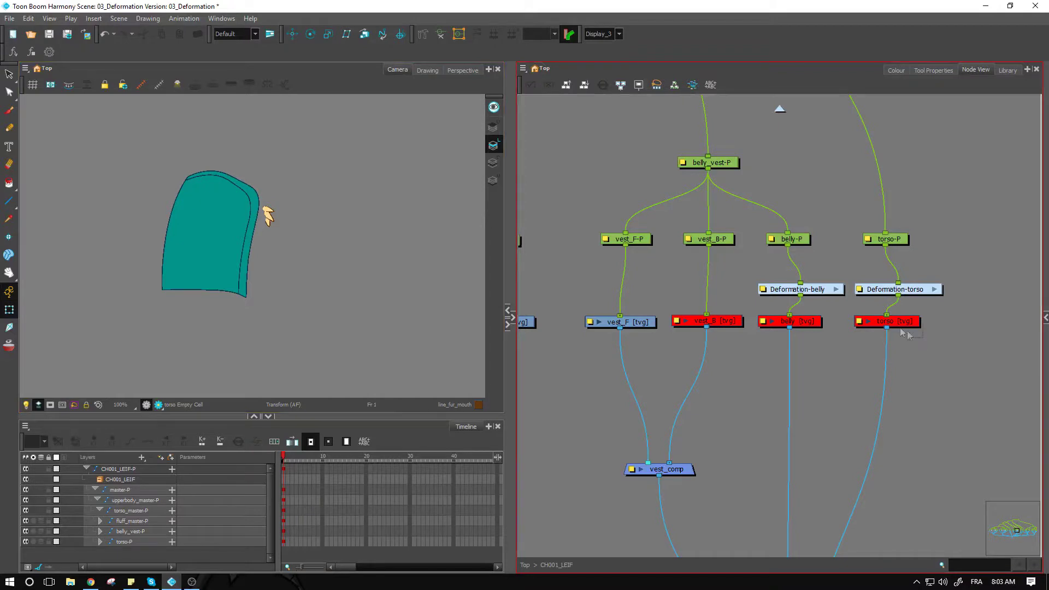
pyautogui.click(878, 323)
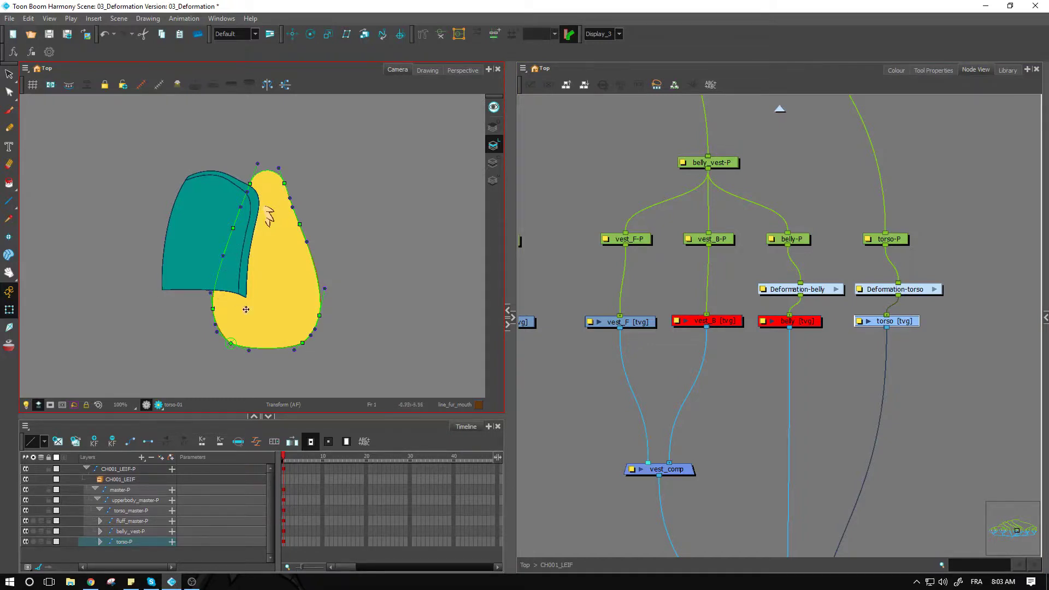
pyautogui.click(181, 261)
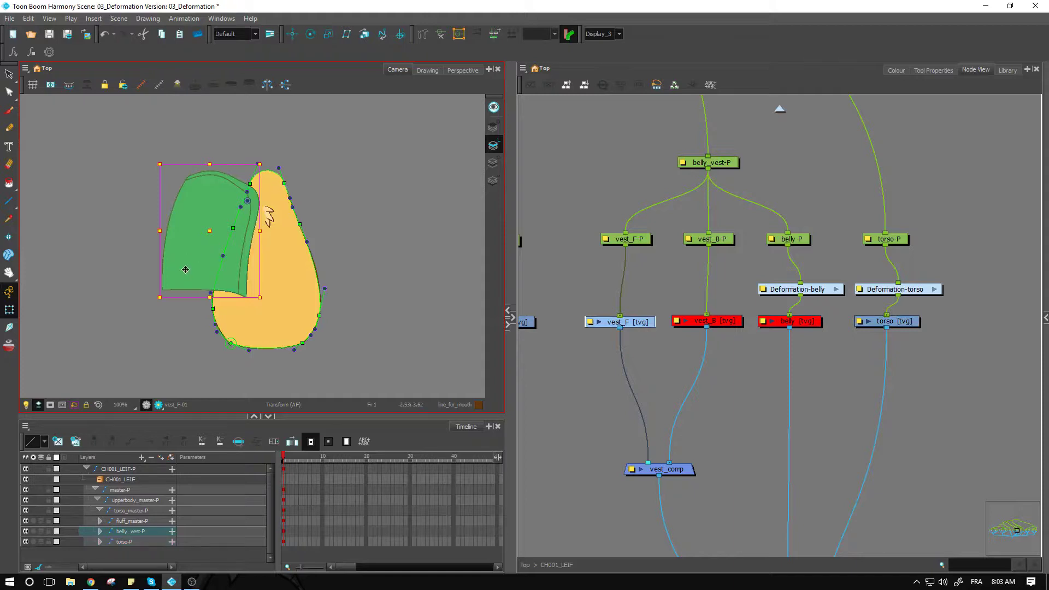
pyautogui.moveTo(185, 271)
pyautogui.mouseDown()
pyautogui.moveTo(241, 272)
pyautogui.moveTo(202, 270)
pyautogui.moveTo(226, 277)
pyautogui.mouseUp()
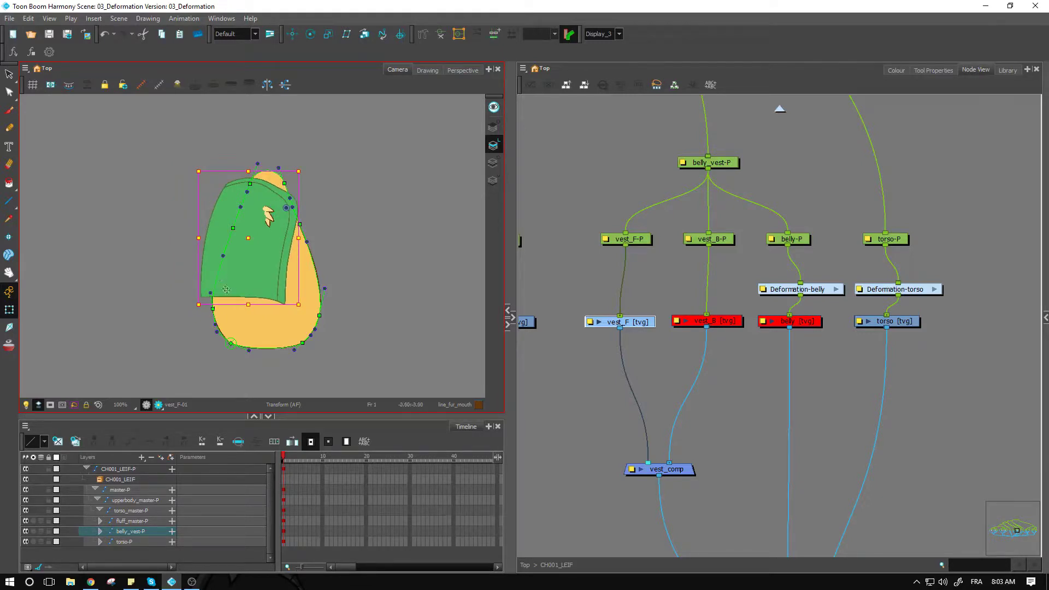
# - Save the scene and undo the move of the vest_F drawing
pyautogui.click(372, 273)
pyautogui.hotkey('ctrl', 's')
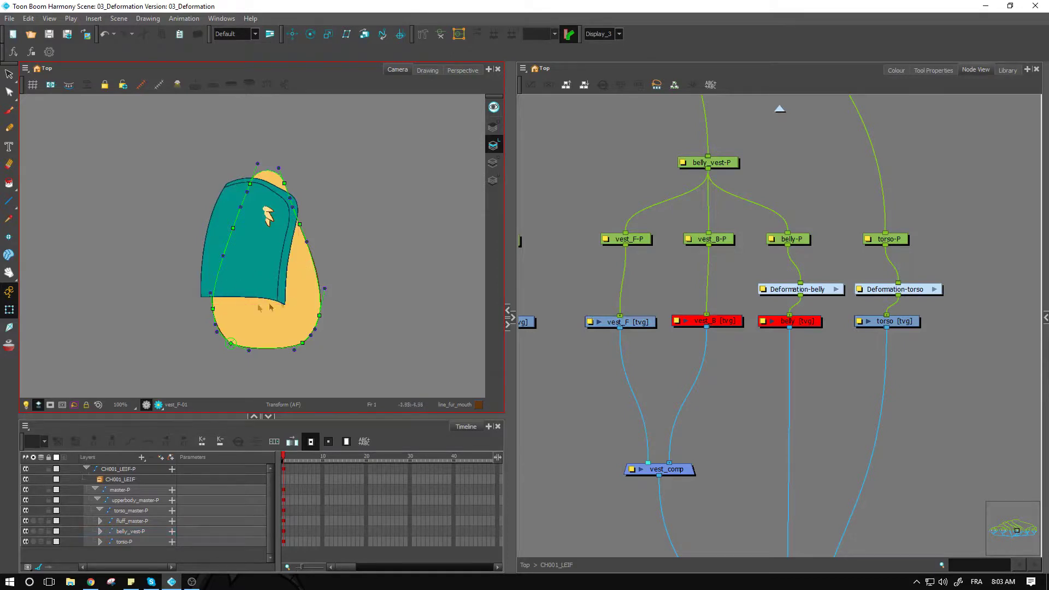
pyautogui.click(932, 342)
pyautogui.click(911, 323)
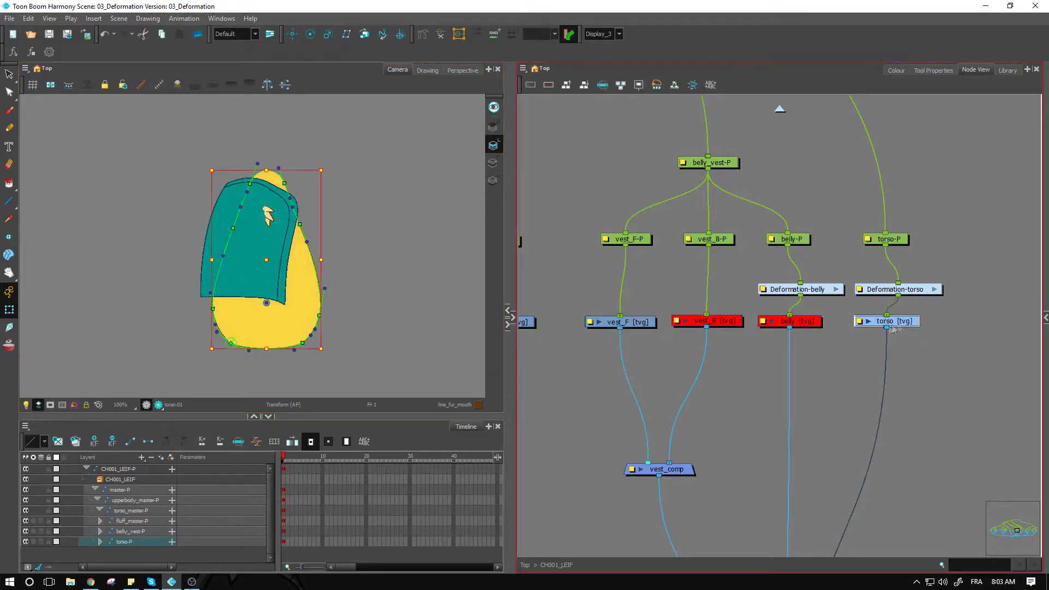
pyautogui.hotkey('ctrl', 'z')
pyautogui.click(712, 383)
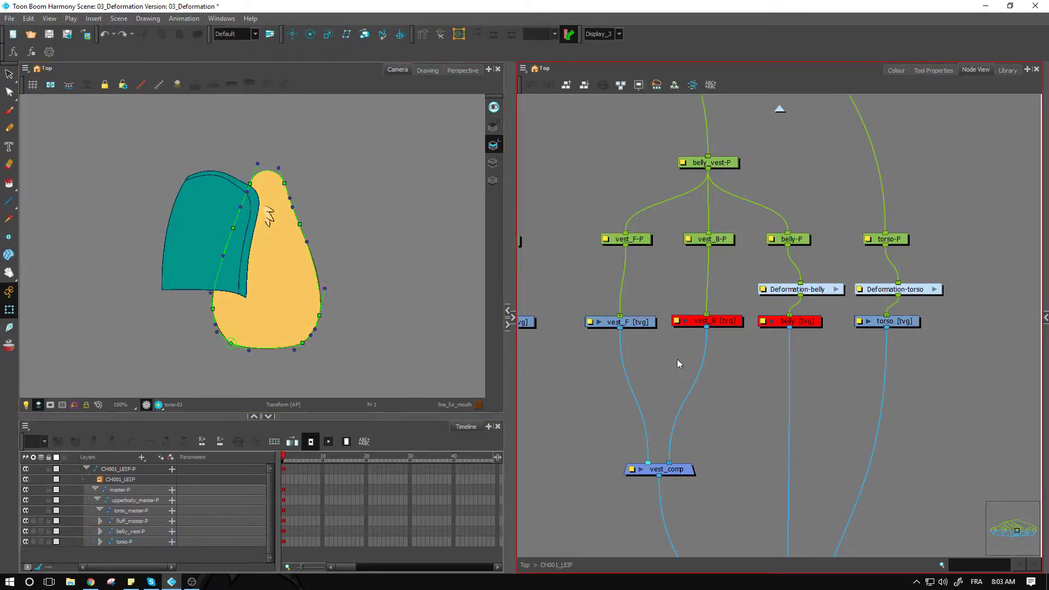
# - Switch to the Rigging tool, disable the torso drawing node and reselect the vest_F drawing node for rigging
pyautogui.click(637, 323)
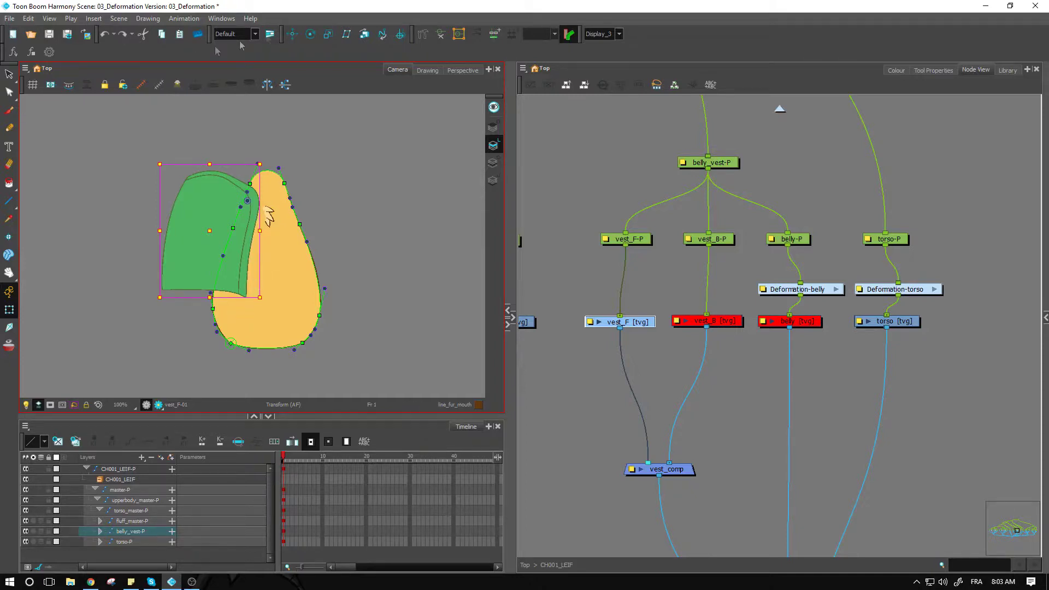
pyautogui.click(423, 34)
pyautogui.scroll(3, 298, 247)
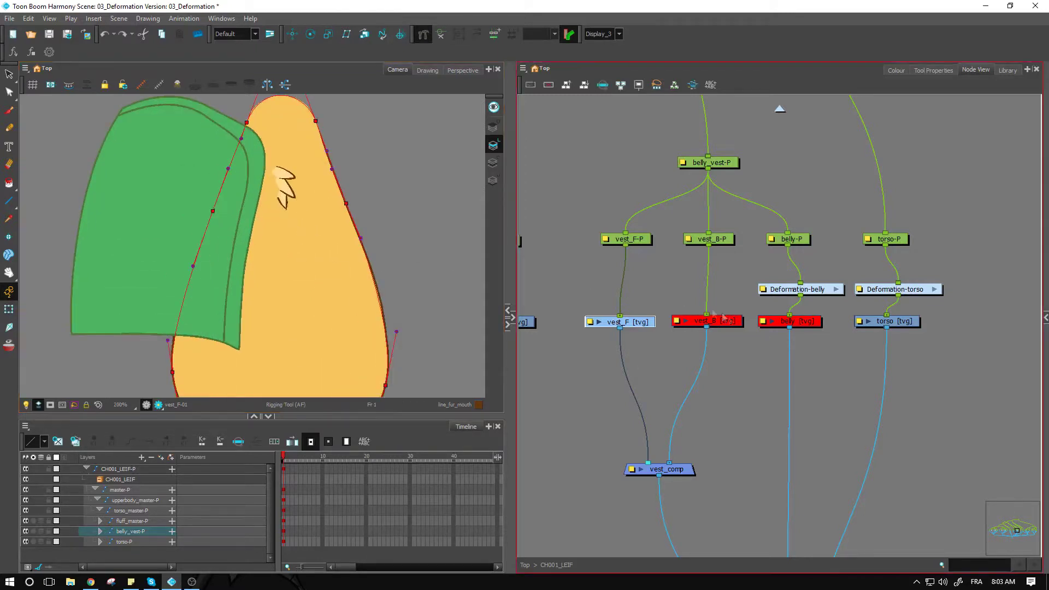
pyautogui.click(912, 321)
pyautogui.press('d')
pyautogui.click(637, 324)
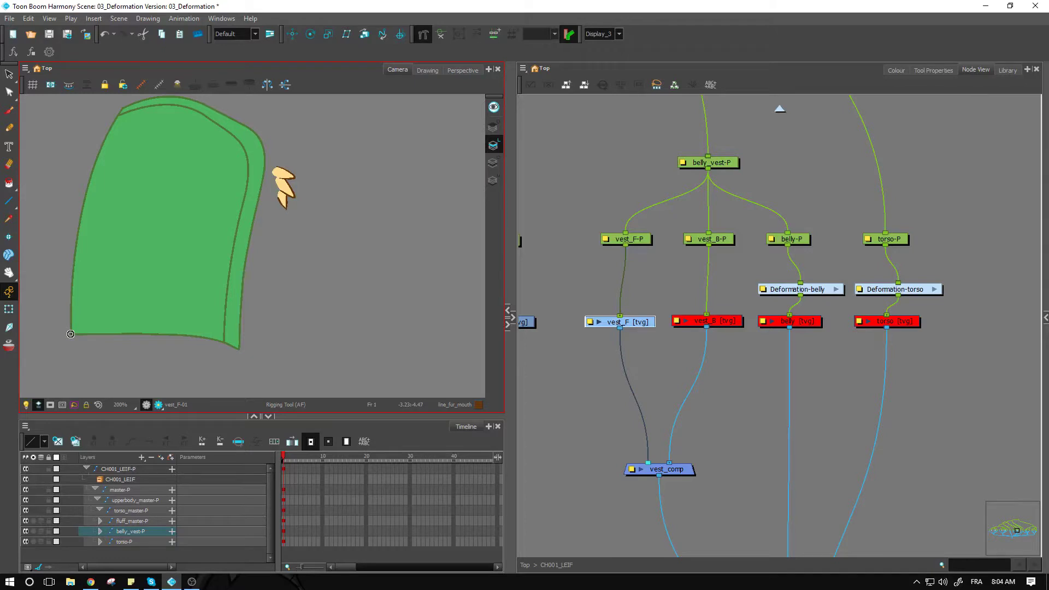
# - Start a curve deformation chain at the vest_F drawing's lower left corner and add points at its lower right, upper right and upper left corners
pyautogui.moveTo(71, 333); pyautogui.dragTo(133, 332)
pyautogui.moveTo(229, 346); pyautogui.dragTo(194, 332)
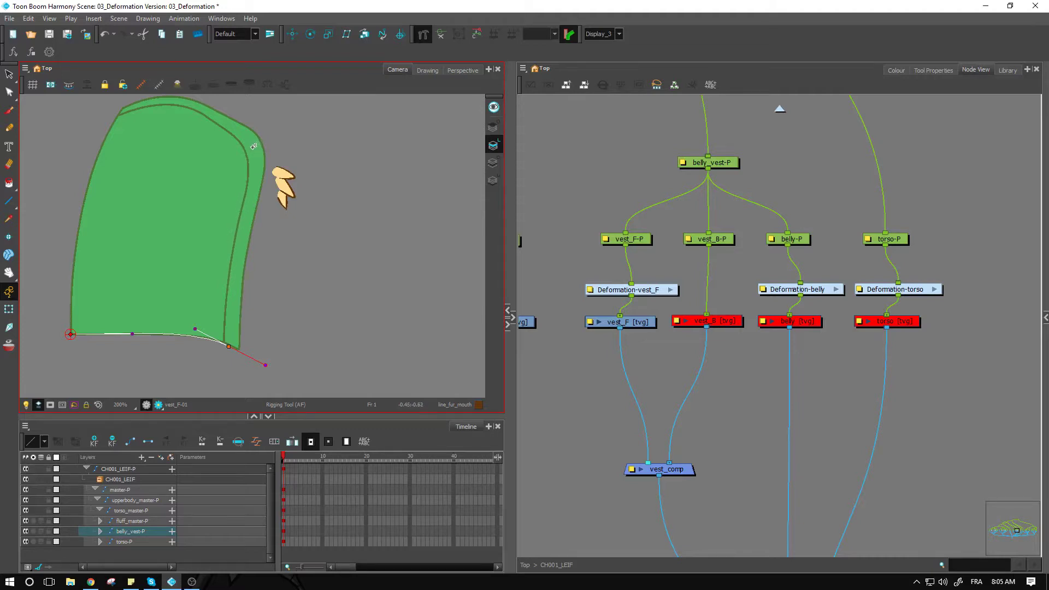
pyautogui.moveTo(254, 146); pyautogui.dragTo(260, 203)
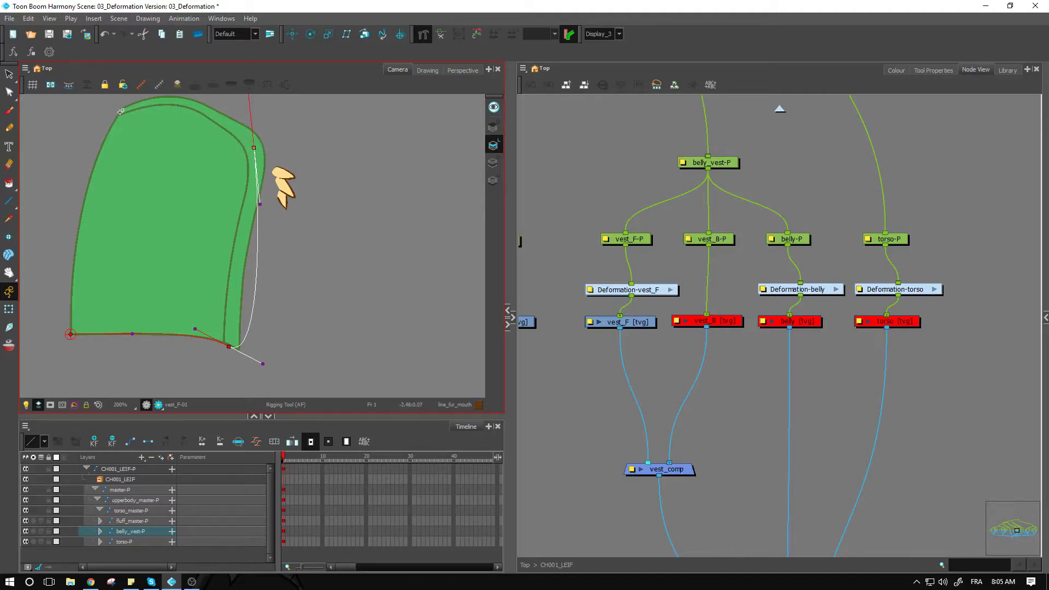
pyautogui.moveTo(121, 112); pyautogui.dragTo(166, 96)
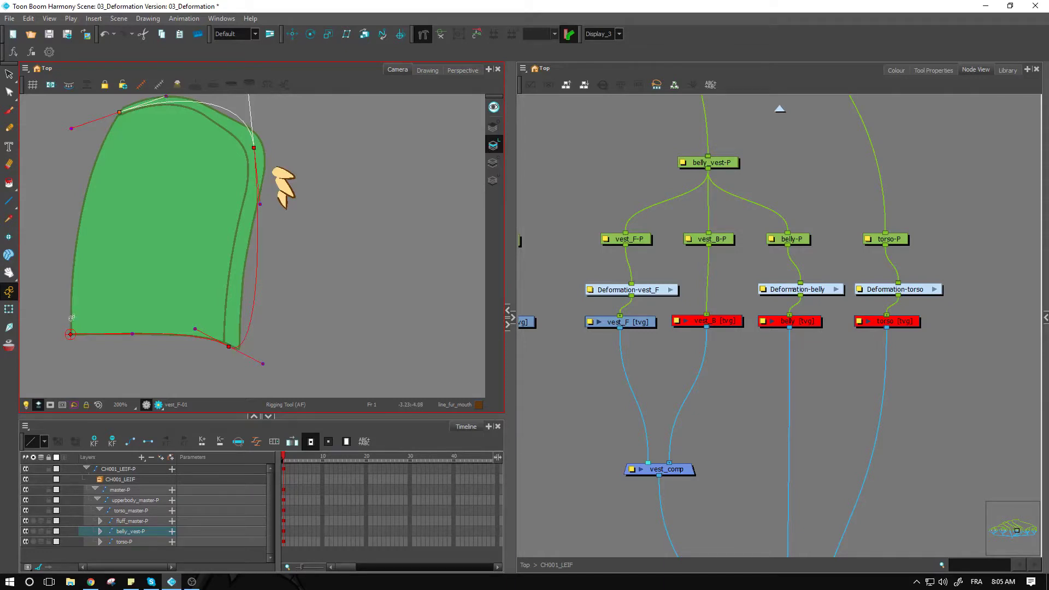
# - Adjust the curve handles of the vest_F deformation chain so it follows the vest's left, right and upper edges
pyautogui.moveTo(71, 332); pyautogui.dragTo(68, 255)
pyautogui.moveTo(74, 130); pyautogui.dragTo(89, 144)
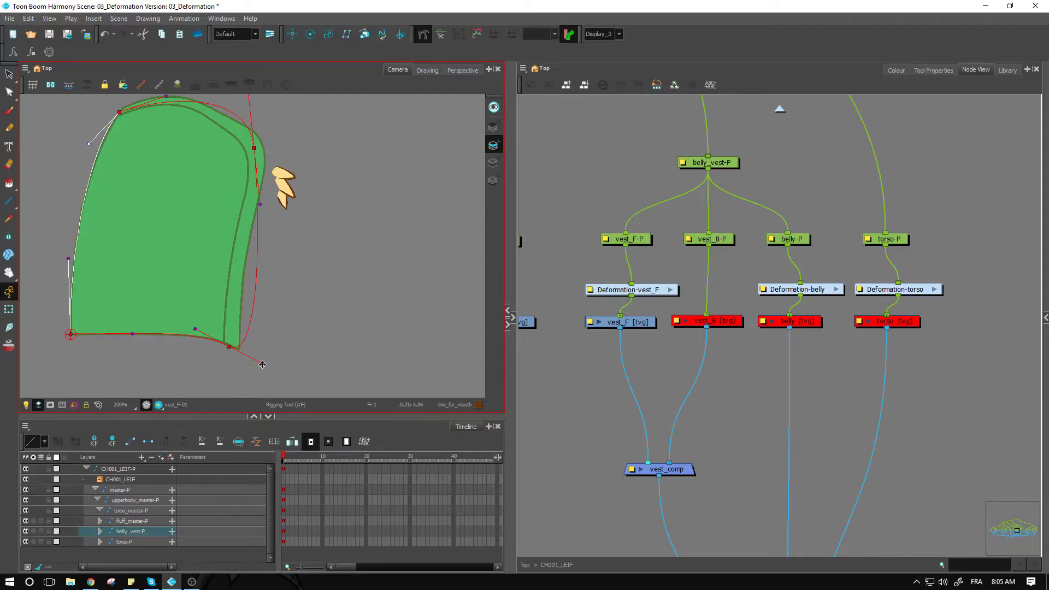
pyautogui.moveTo(262, 365); pyautogui.dragTo(234, 280)
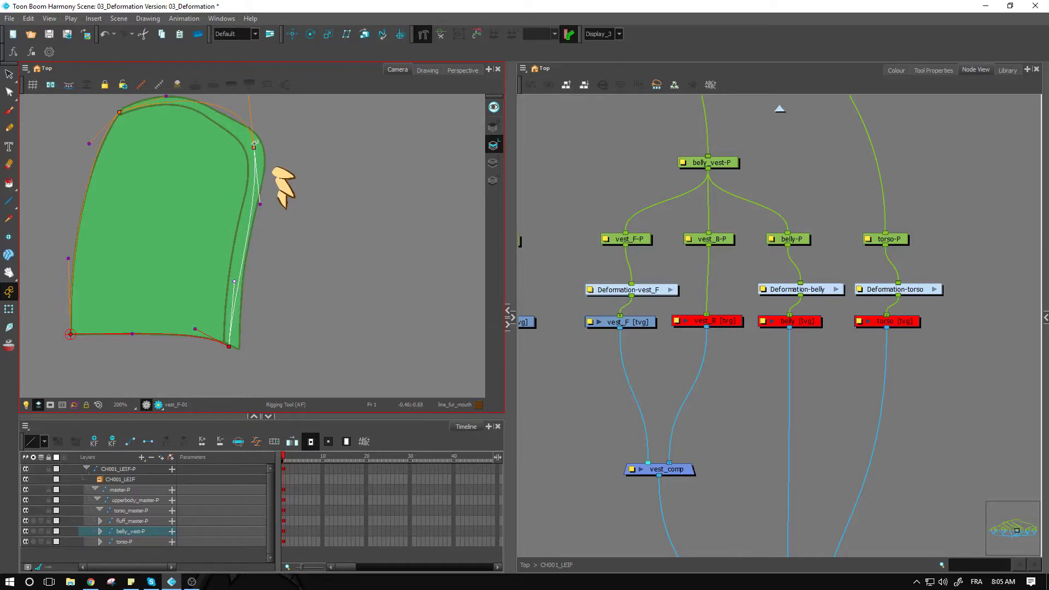
pyautogui.moveTo(255, 143); pyautogui.dragTo(264, 188)
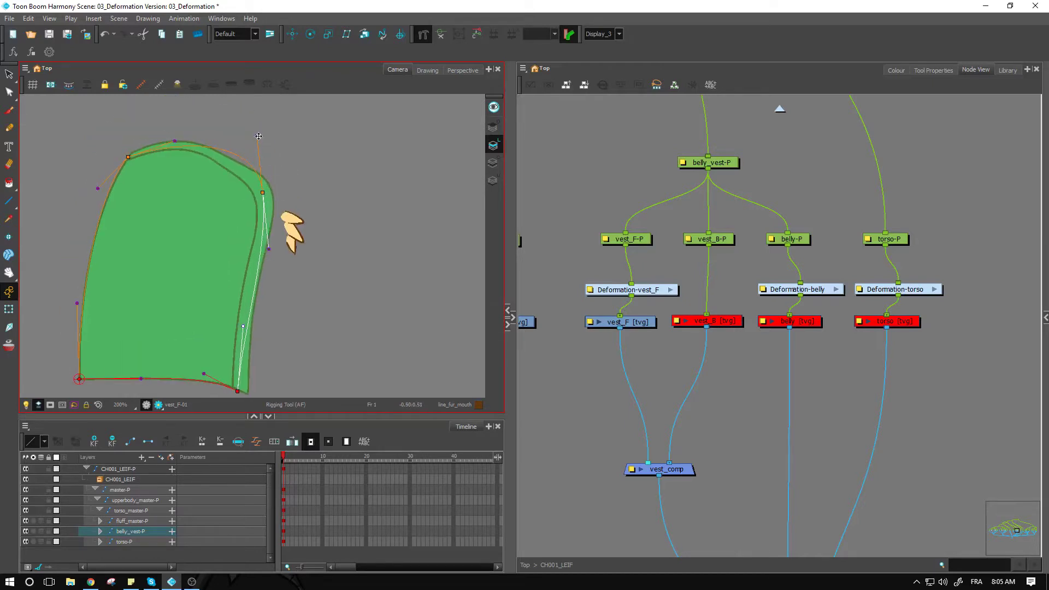
pyautogui.moveTo(258, 136); pyautogui.dragTo(259, 164)
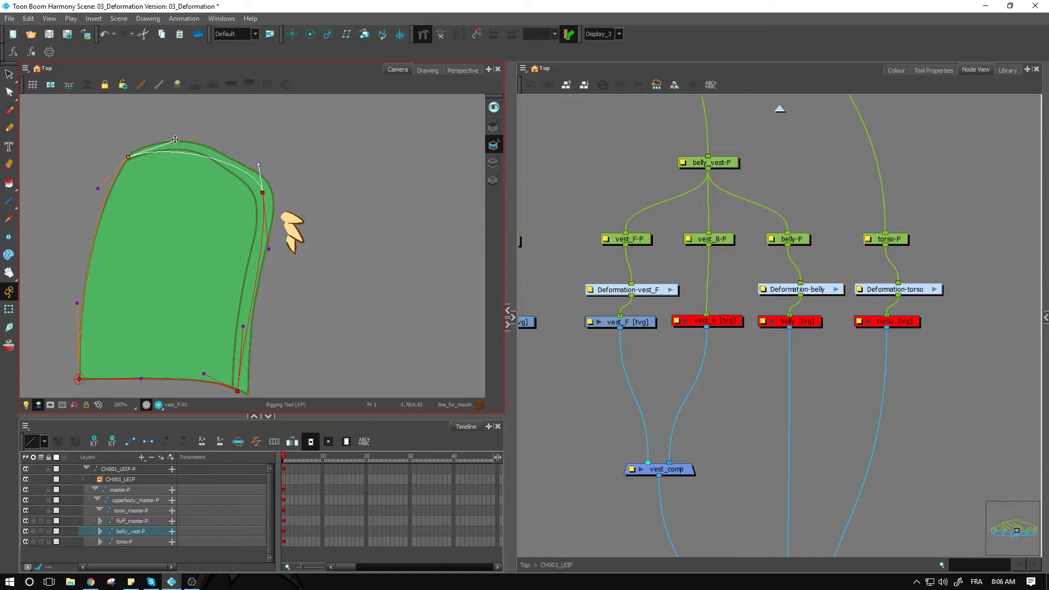
pyautogui.moveTo(175, 139); pyautogui.dragTo(182, 128)
pyautogui.moveTo(259, 165); pyautogui.dragTo(244, 166)
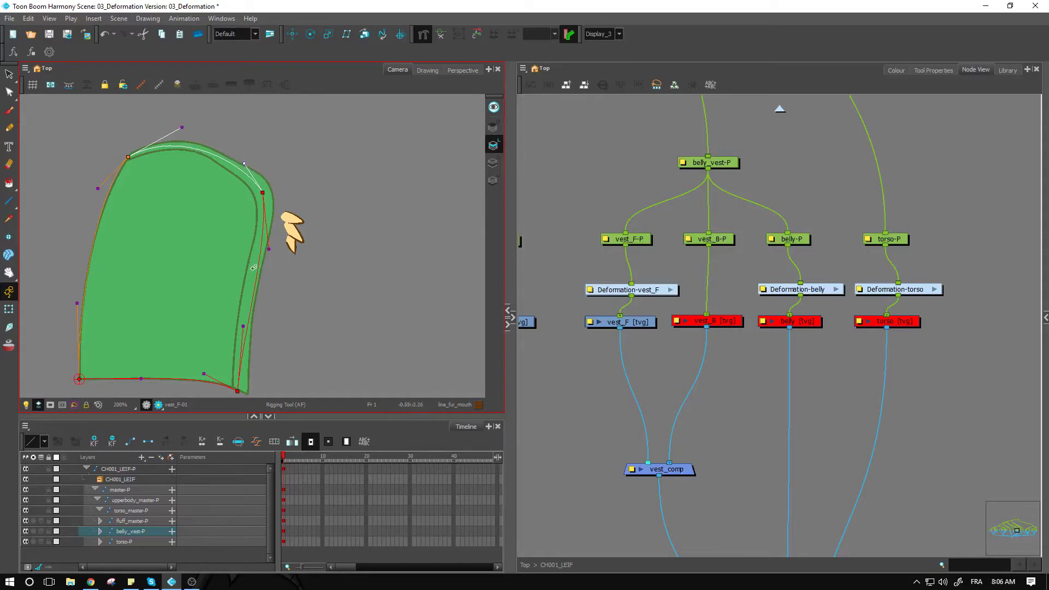
# - Nudge the vest_F chain's lower right point toward the vest corner and test the deformation by moving it with the Transform tool
pyautogui.click(239, 387)
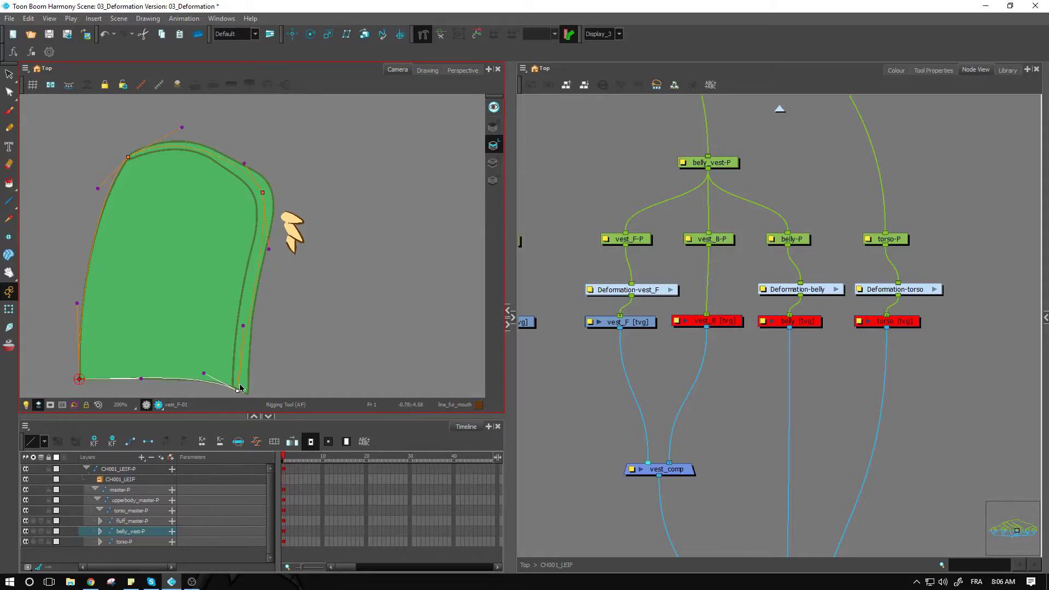
pyautogui.moveTo(240, 389); pyautogui.dragTo(241, 388)
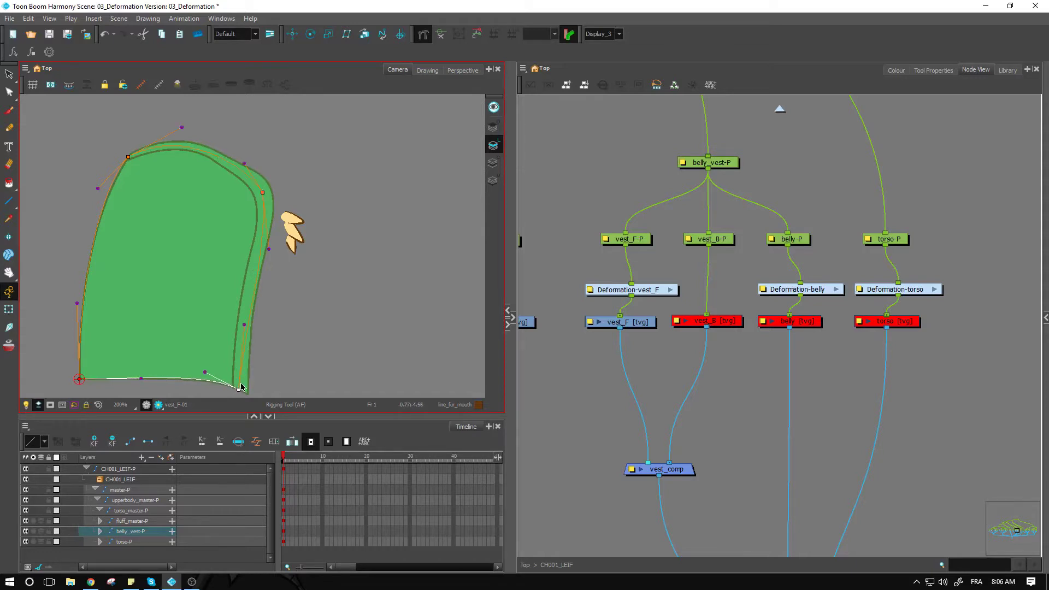
pyautogui.click(9, 311)
pyautogui.moveTo(239, 390)
pyautogui.mouseDown()
pyautogui.moveTo(247, 372)
pyautogui.moveTo(247, 381)
pyautogui.mouseUp()
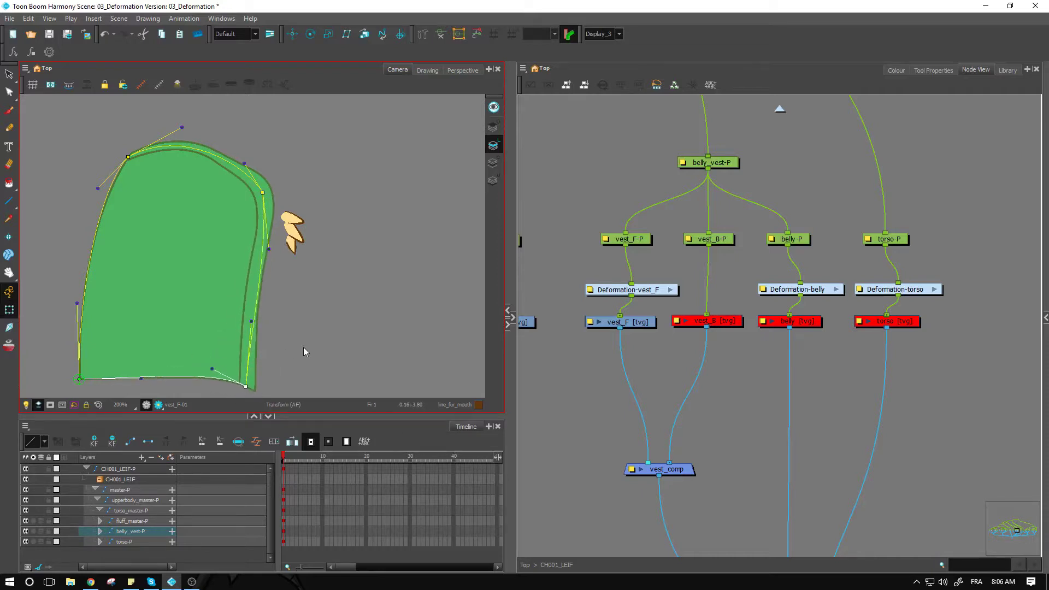
pyautogui.moveTo(302, 337); pyautogui.dragTo(306, 274)
pyautogui.click(308, 296)
pyautogui.scroll(2, 262, 328)
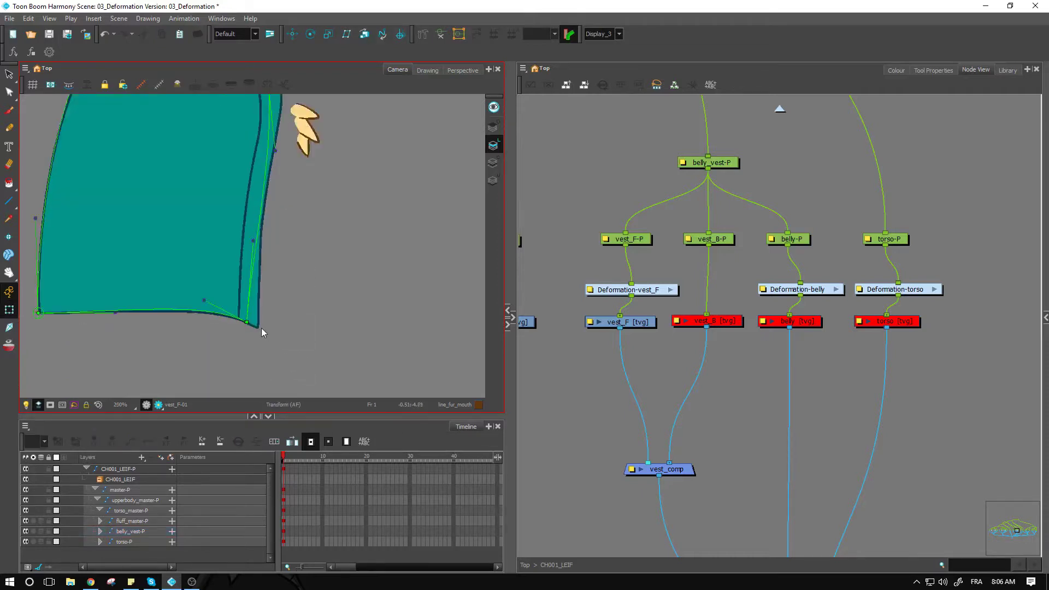
pyautogui.moveTo(251, 217); pyautogui.dragTo(250, 217)
pyautogui.moveTo(242, 320); pyautogui.dragTo(231, 326)
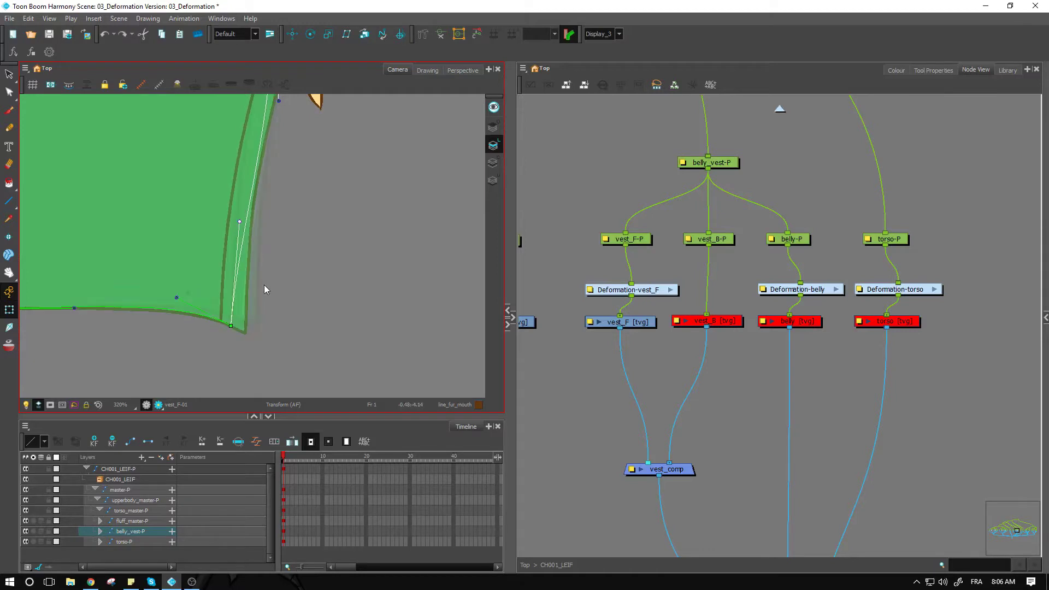
# - In the Rigging tool, place the chain's lower right point on the vest's inner seam and align its handle with the bottom edge
pyautogui.click(422, 35)
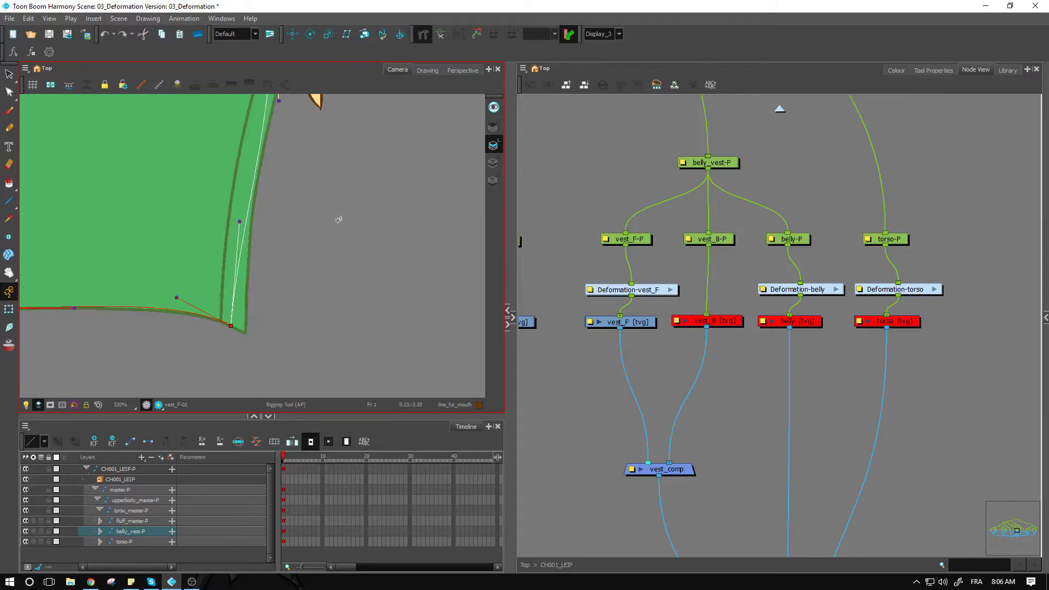
pyautogui.moveTo(230, 327); pyautogui.dragTo(223, 324)
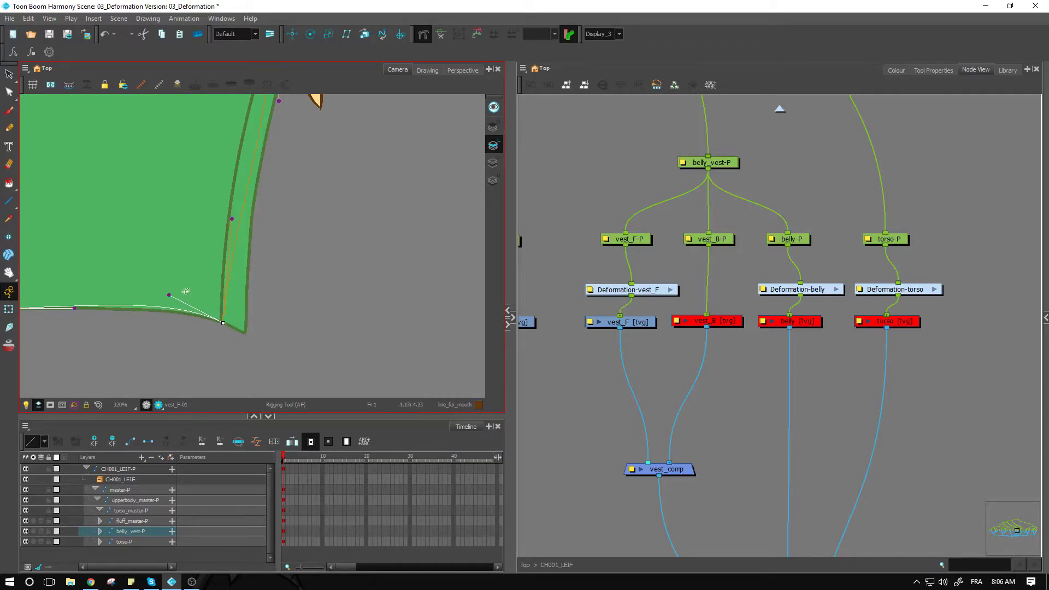
pyautogui.moveTo(168, 295); pyautogui.dragTo(167, 303)
# - Test the vest_F deformation with the Transform tool by moving its right-side points and handles, and undo the test moves
pyautogui.click(9, 311)
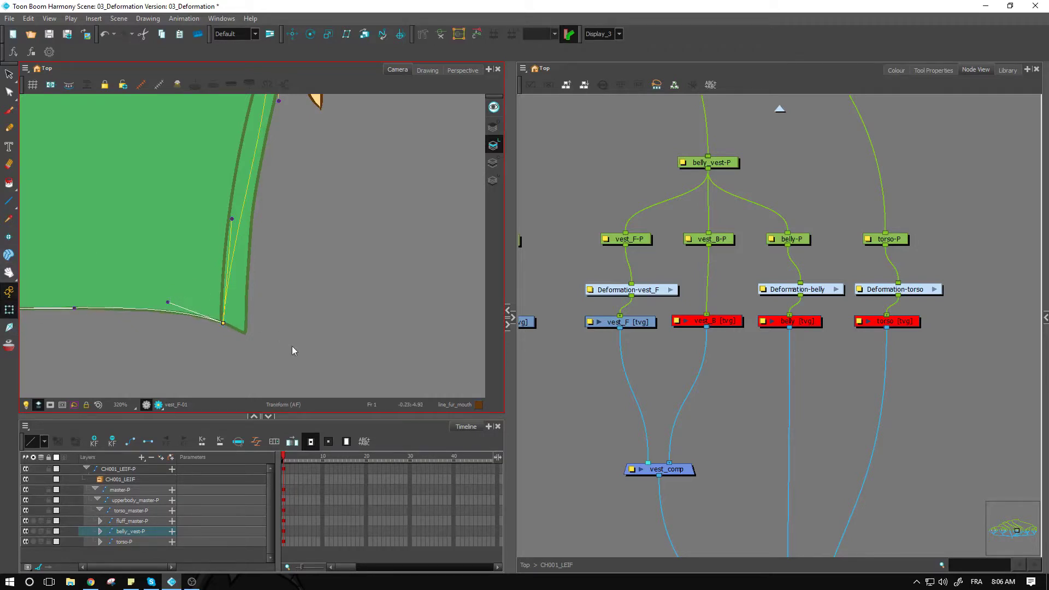
pyautogui.click(230, 319)
pyautogui.click(223, 325)
pyautogui.moveTo(168, 302)
pyautogui.mouseDown()
pyautogui.moveTo(169, 318)
pyautogui.moveTo(176, 299)
pyautogui.mouseUp()
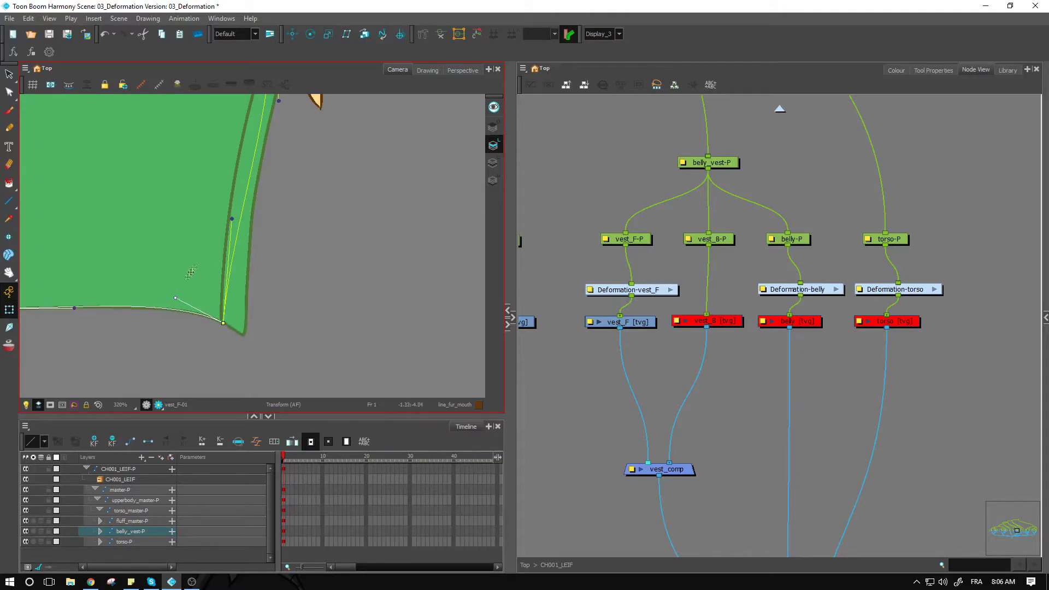
pyautogui.hotkey('ctrl', 'z')
pyautogui.moveTo(234, 220)
pyautogui.mouseDown()
pyautogui.moveTo(203, 216)
pyautogui.moveTo(219, 219)
pyautogui.mouseUp()
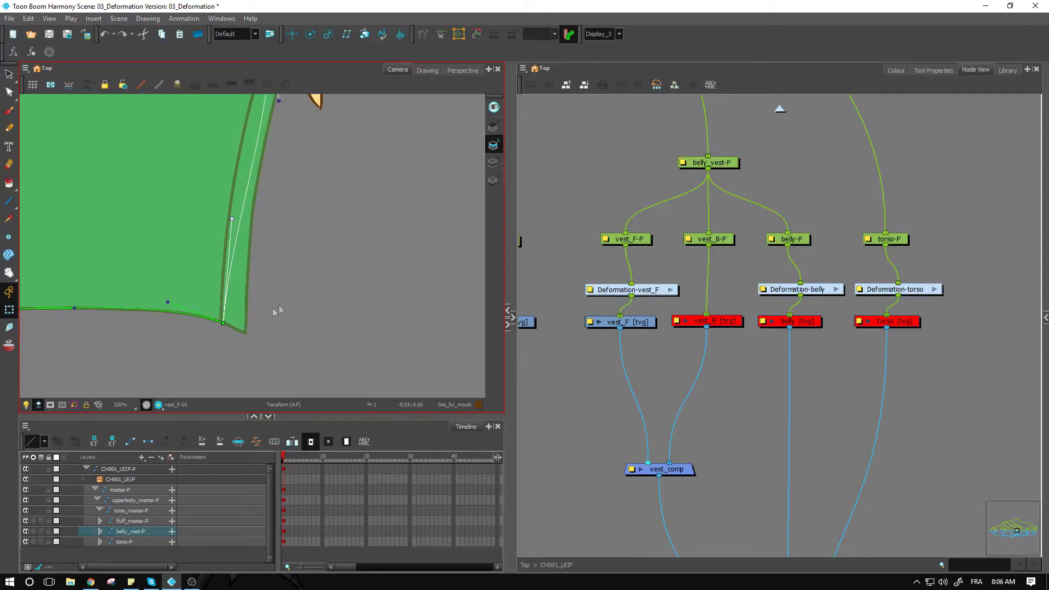
pyautogui.scroll(-4, 278, 305)
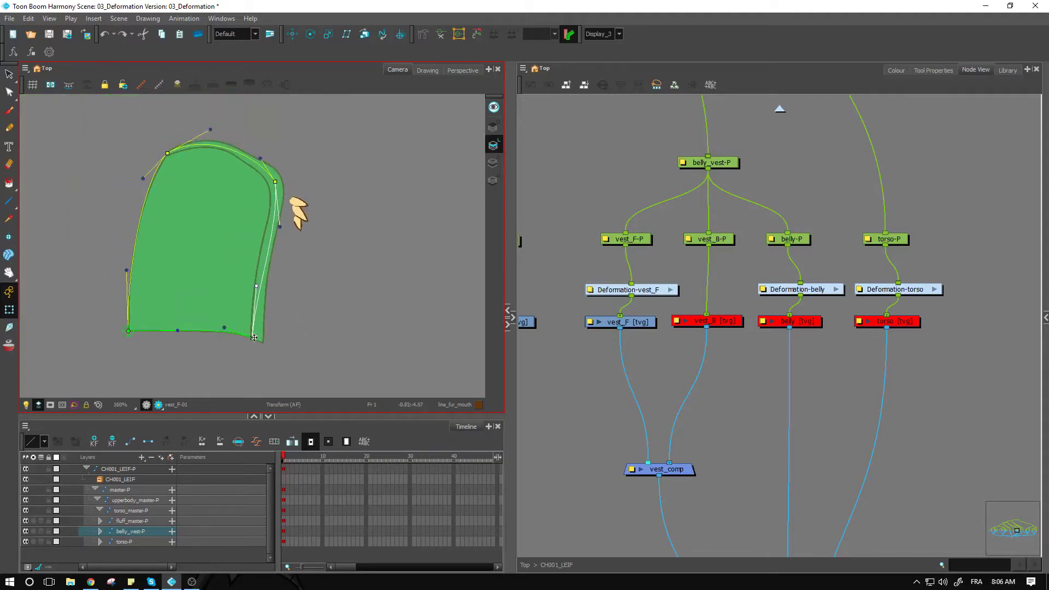
pyautogui.moveTo(254, 339); pyautogui.dragTo(277, 339)
pyautogui.hotkey('ctrl', 'z')
pyautogui.moveTo(278, 183); pyautogui.dragTo(258, 190)
pyautogui.hotkey('ctrl', 'z')
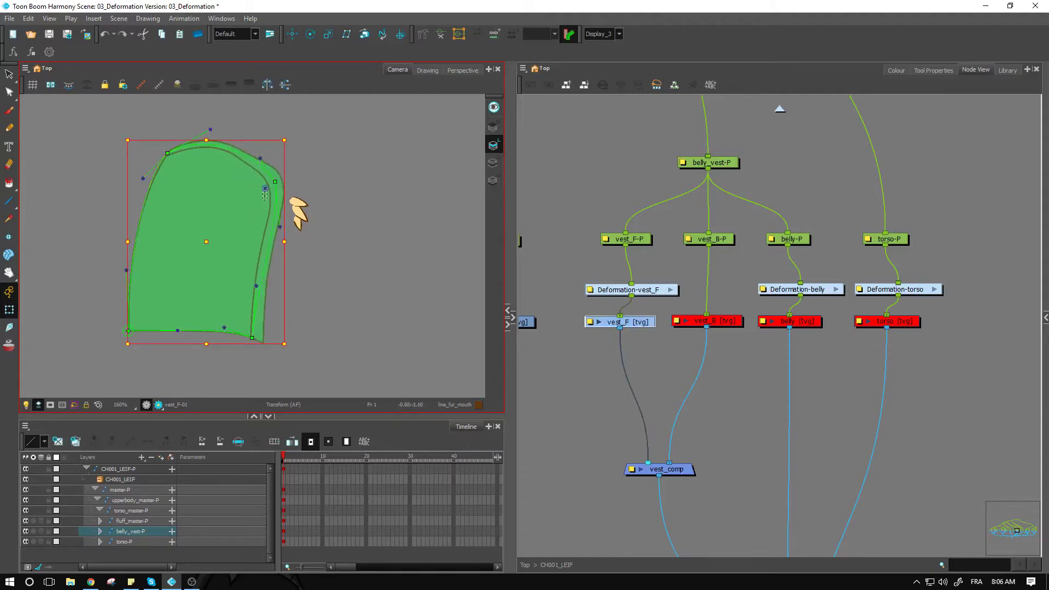
# - Enable the torso drawing node, try moving the vest_F chain's lower right point over the torso, and undo the move
pyautogui.click(821, 351)
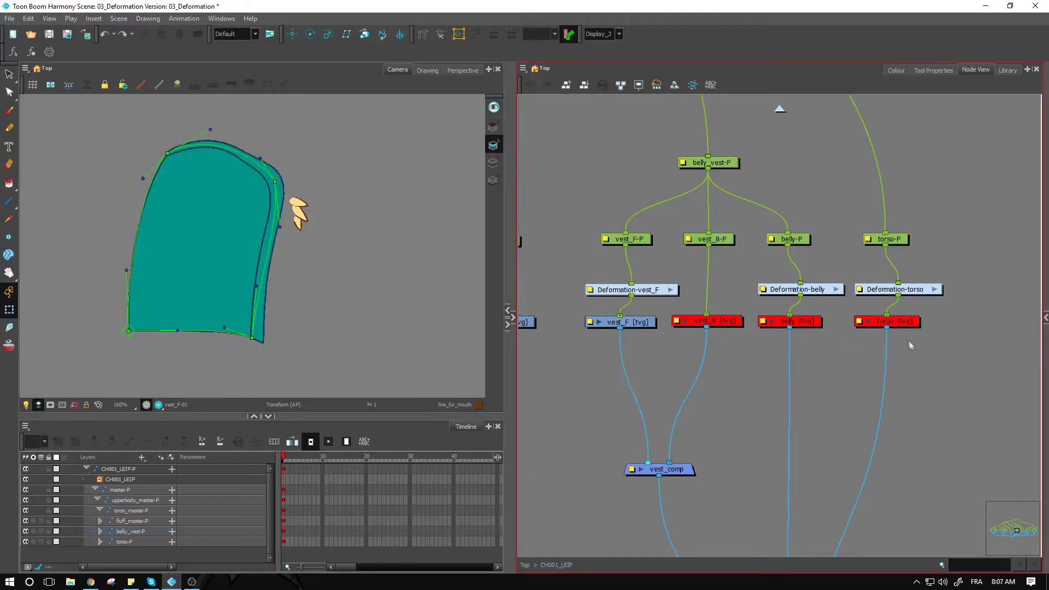
pyautogui.click(873, 322)
pyautogui.press('a')
pyautogui.click(932, 358)
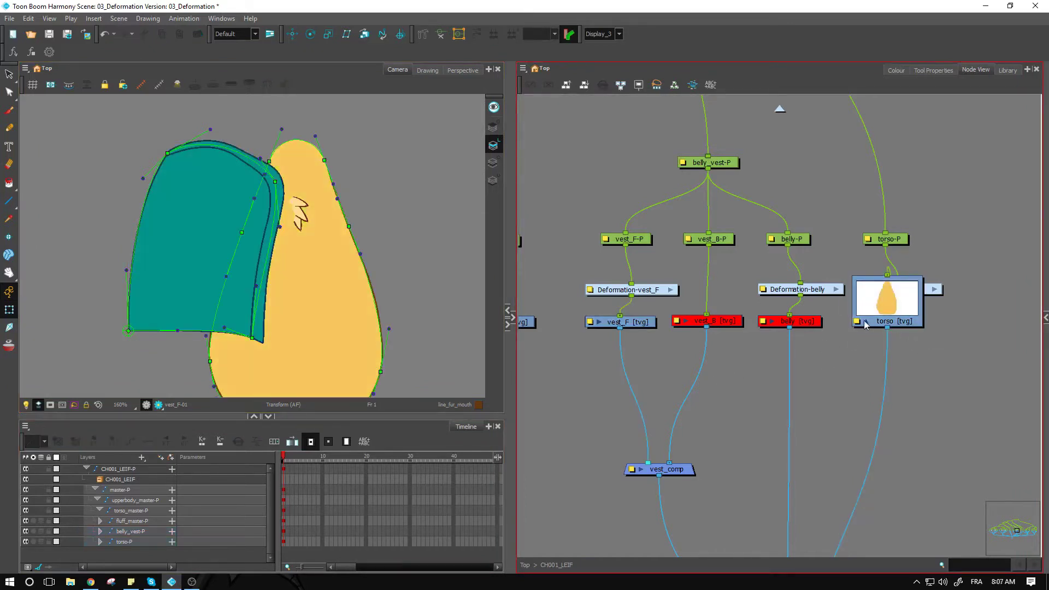
pyautogui.click(867, 322)
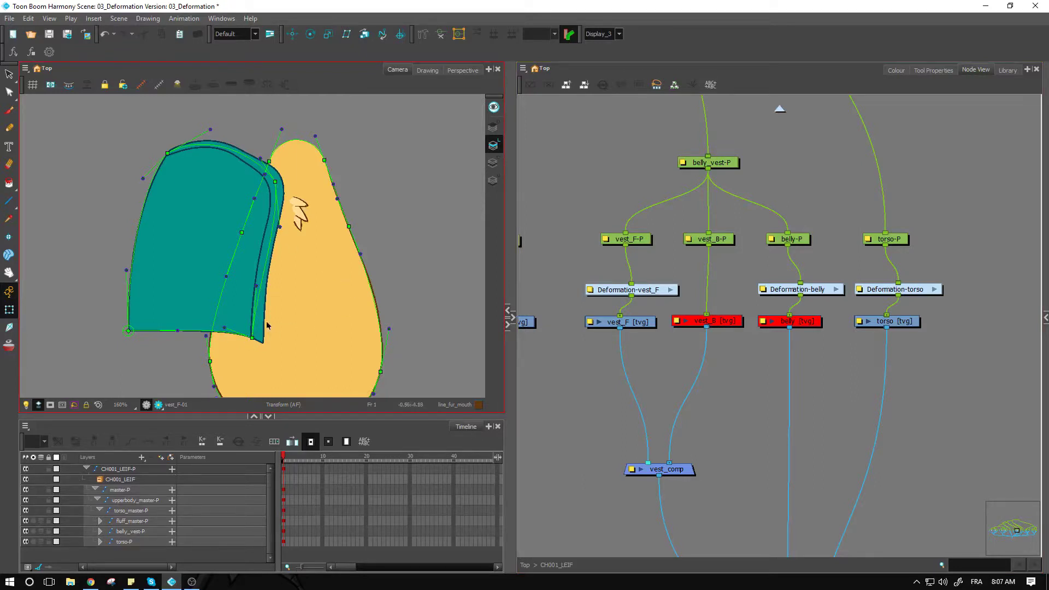
pyautogui.moveTo(253, 339); pyautogui.dragTo(247, 342)
pyautogui.hotkey('ctrl', 'z')
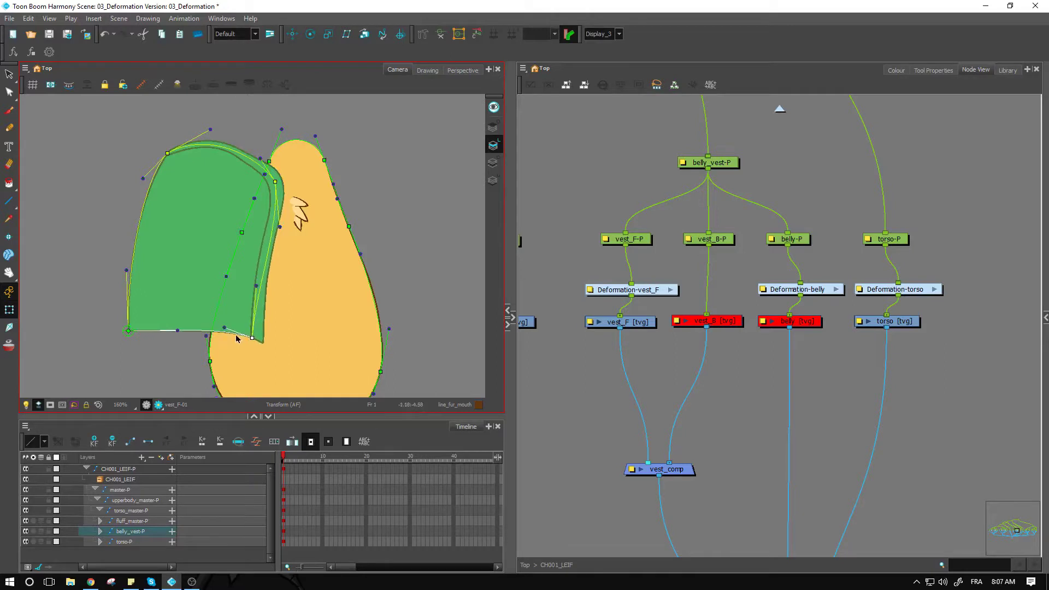
# - Line up the Deformation-vest_F node above its drawing and disable the vest_F drawing node
pyautogui.click(853, 366)
pyautogui.moveTo(656, 291); pyautogui.dragTo(641, 291)
pyautogui.click(640, 327)
pyautogui.press('d')
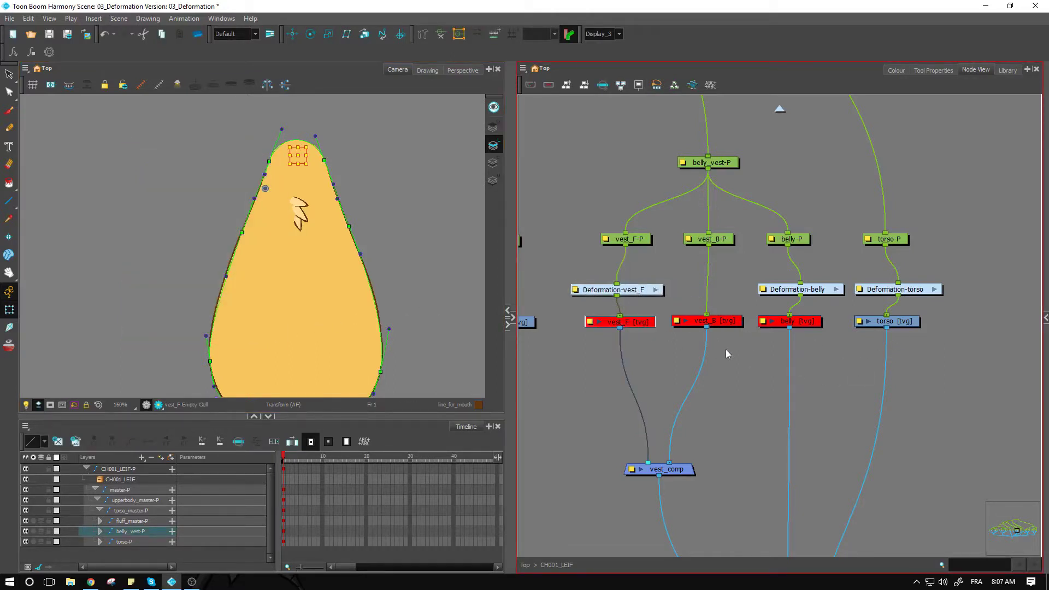
# - Enable the vest_B drawing node and disable the torso drawing node to isolate the back vest
pyautogui.click(718, 323)
pyautogui.press('a')
pyautogui.click(903, 323)
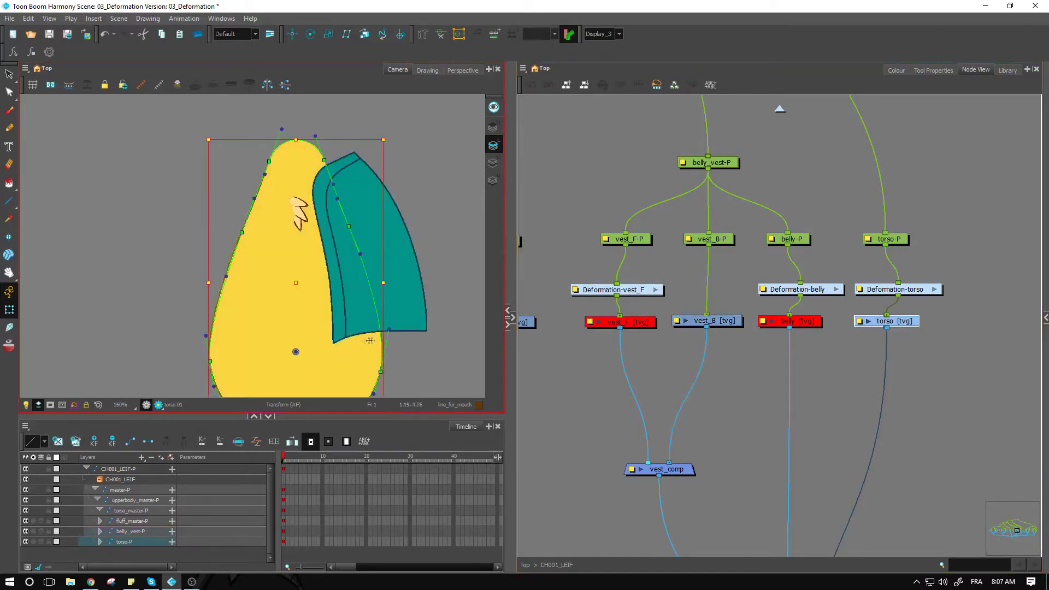
pyautogui.click(904, 326)
pyautogui.press('d')
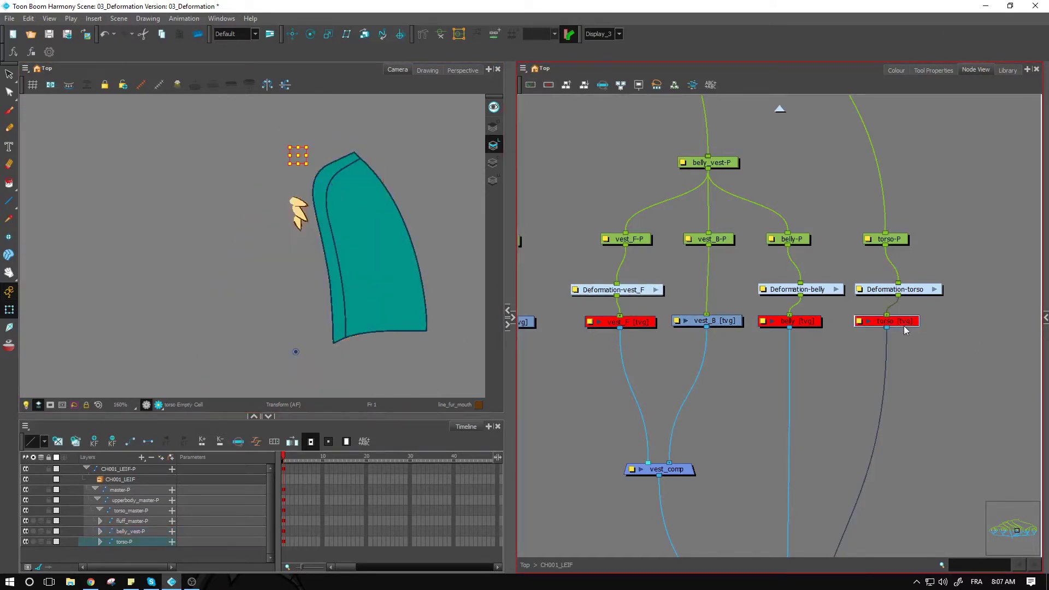
pyautogui.click(746, 354)
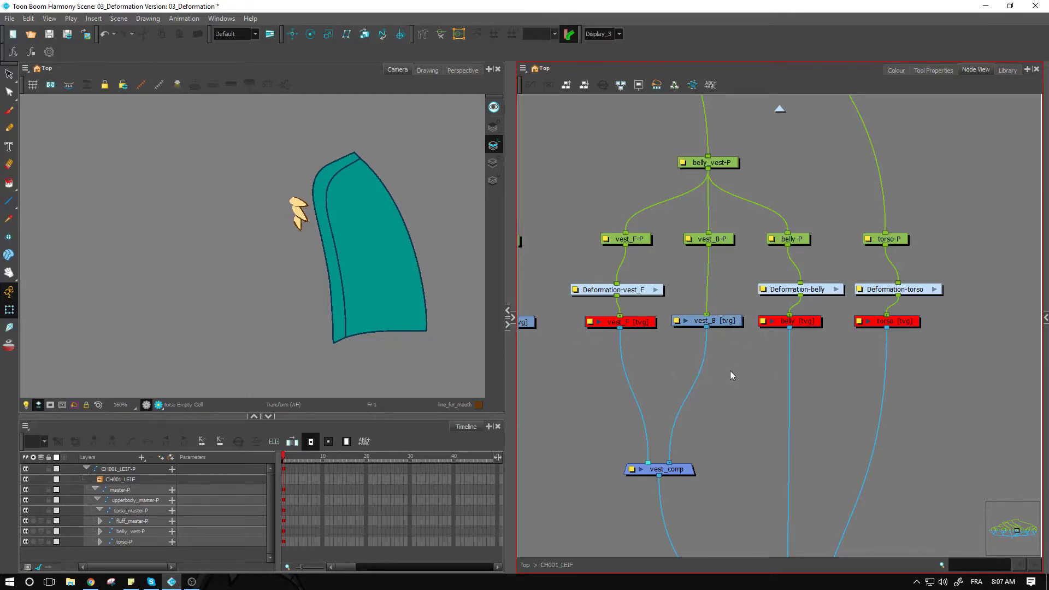
# - Delete the Display_3 node and re-enable the vest_F, vest_B, belly and torso drawing nodes
pyautogui.scroll(-5, 729, 377)
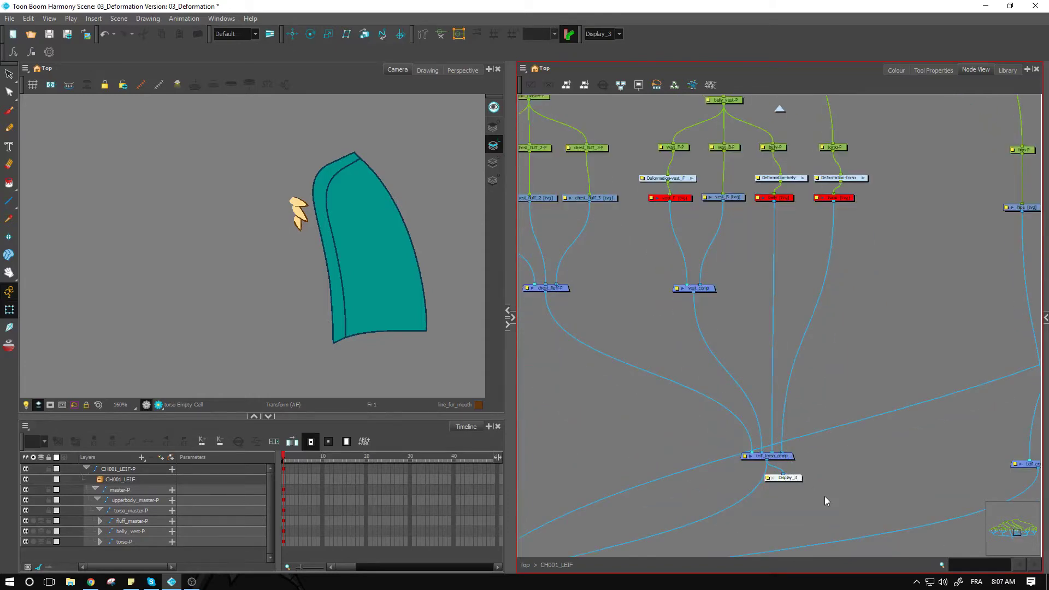
pyautogui.click(786, 478)
pyautogui.press('Delete')
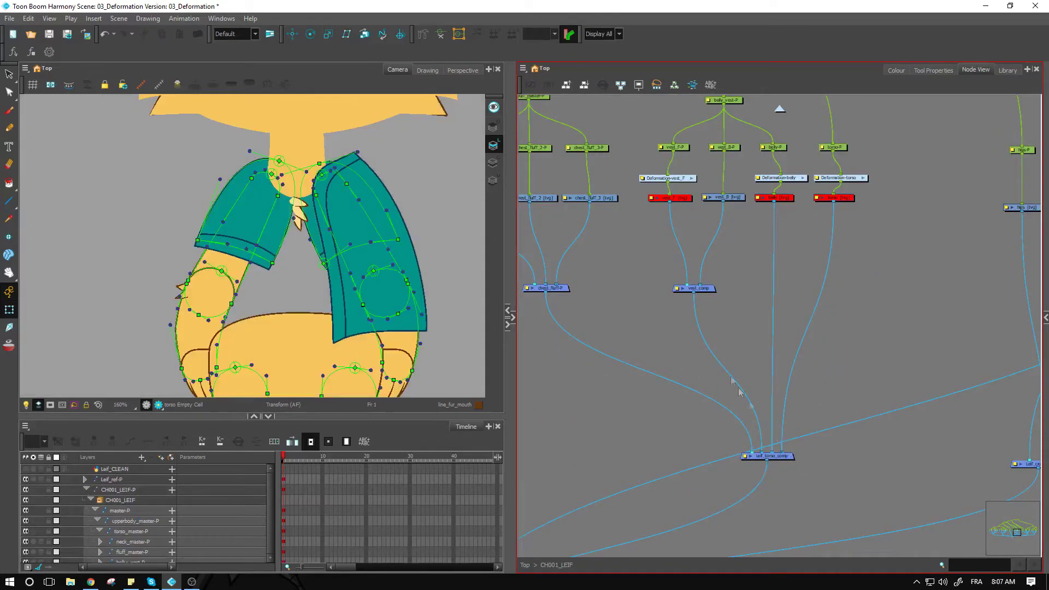
pyautogui.moveTo(867, 229); pyautogui.dragTo(663, 195)
pyautogui.press('a')
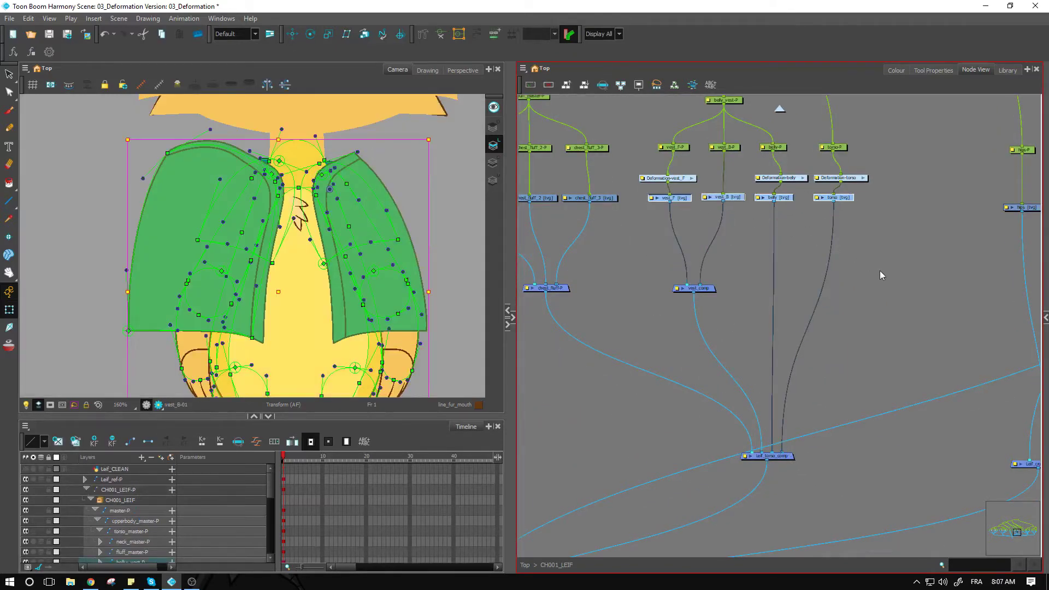
# - Disable the vest_F and vest_B drawing nodes to expose the torso and neck
pyautogui.click(881, 273)
pyautogui.moveTo(741, 208); pyautogui.dragTo(686, 198)
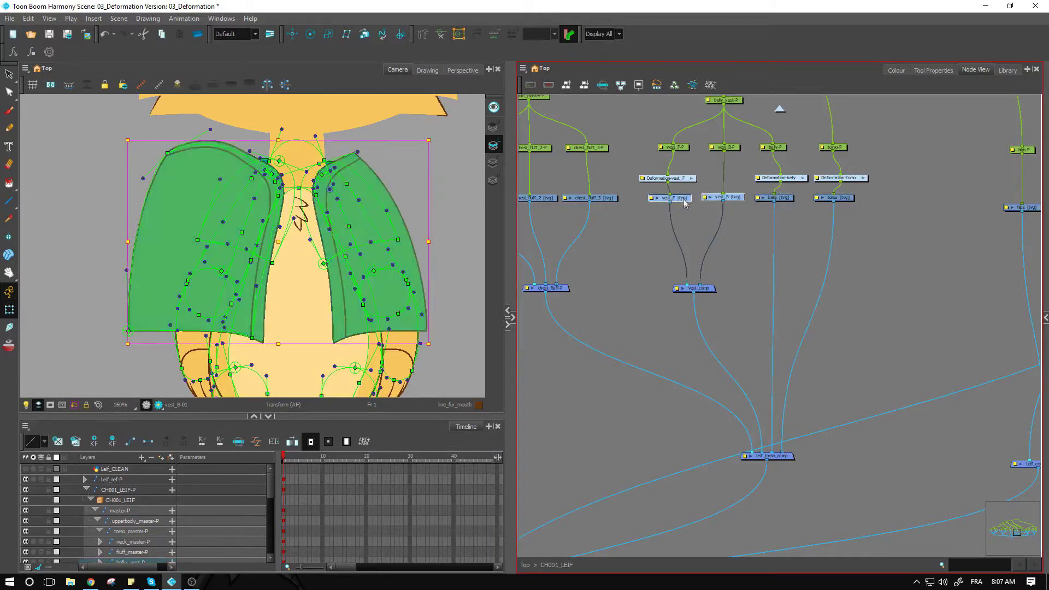
pyautogui.press('d')
pyautogui.click(700, 220)
pyautogui.scroll(3, 382, 246)
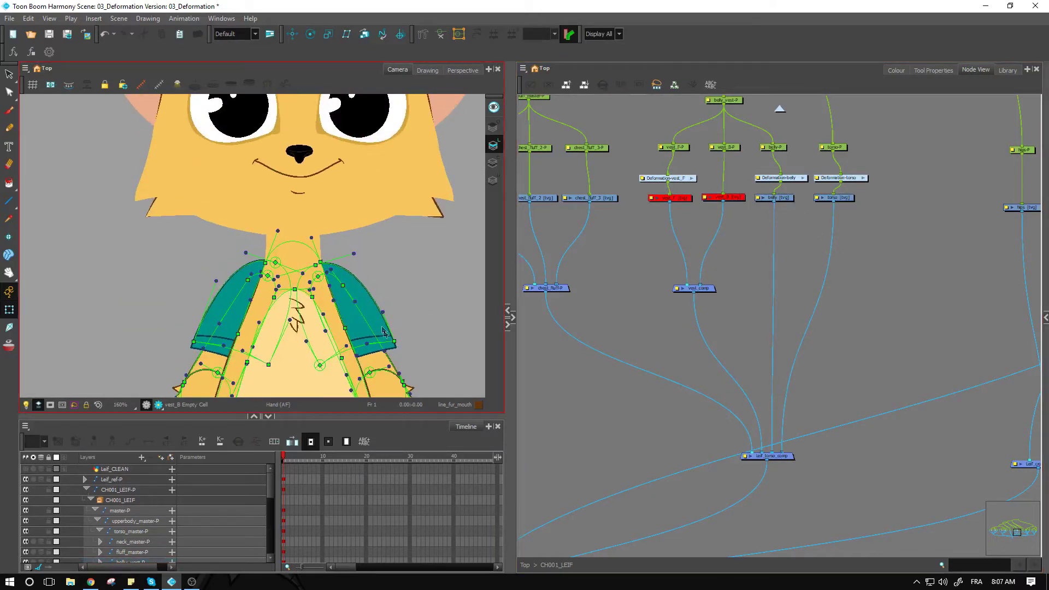
# - Select the neck drawing and locate its node in the network and its layer in the timeline
pyautogui.click(318, 246)
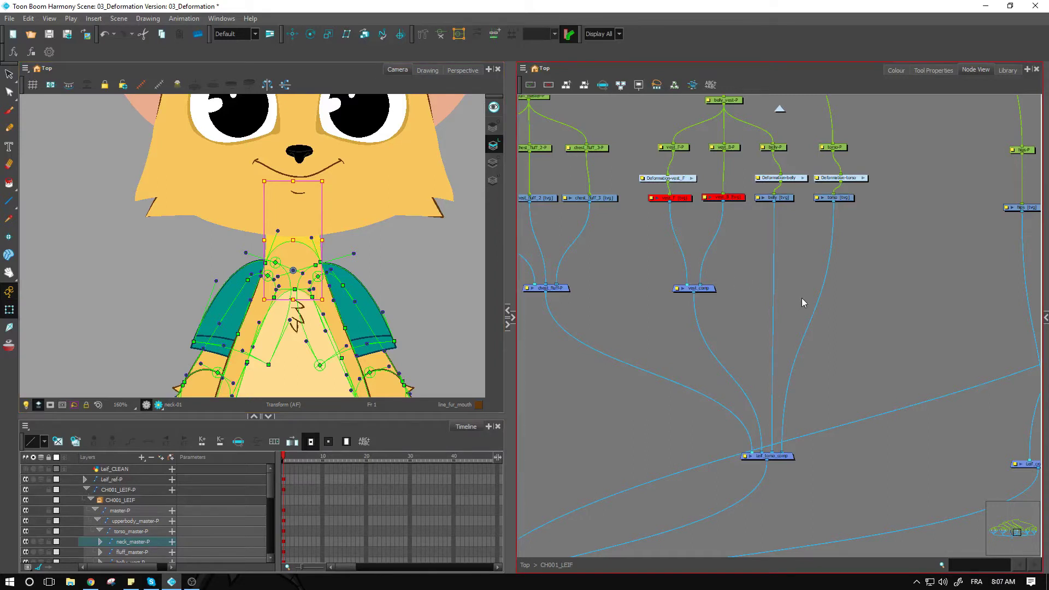
pyautogui.press('o')
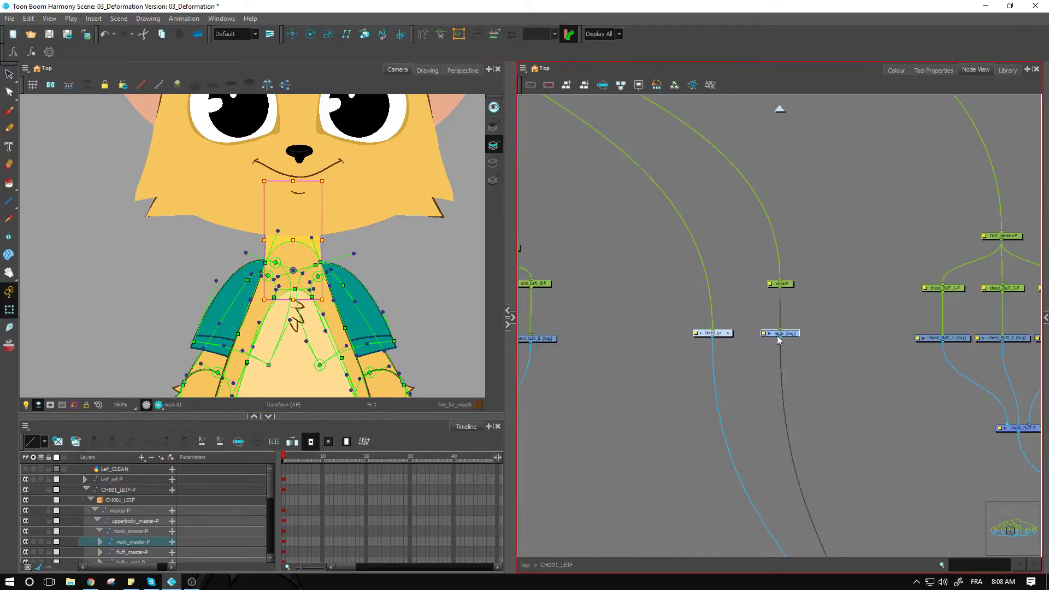
pyautogui.press('b')
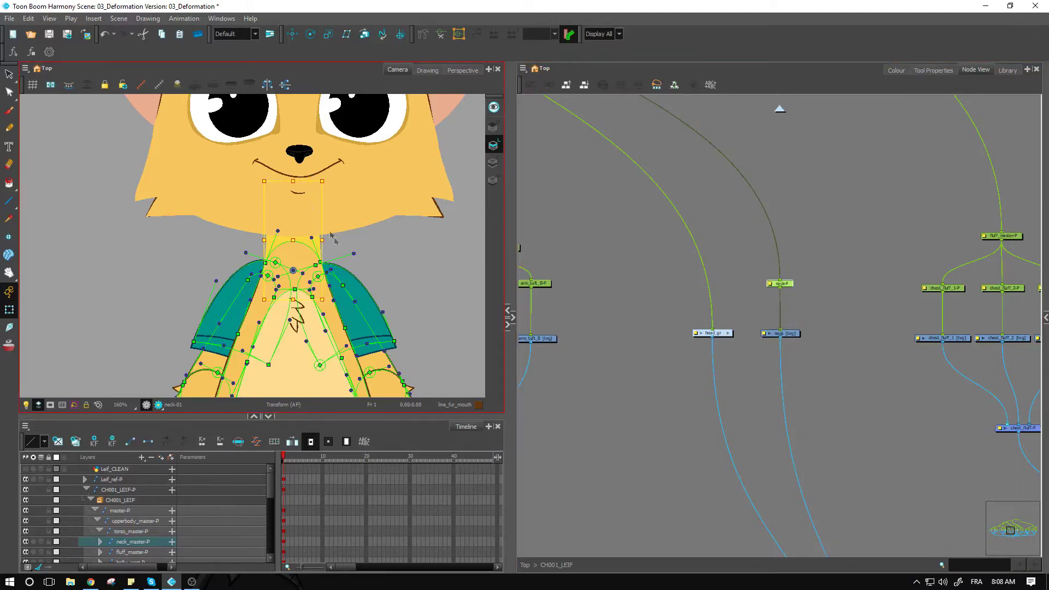
pyautogui.click(787, 333)
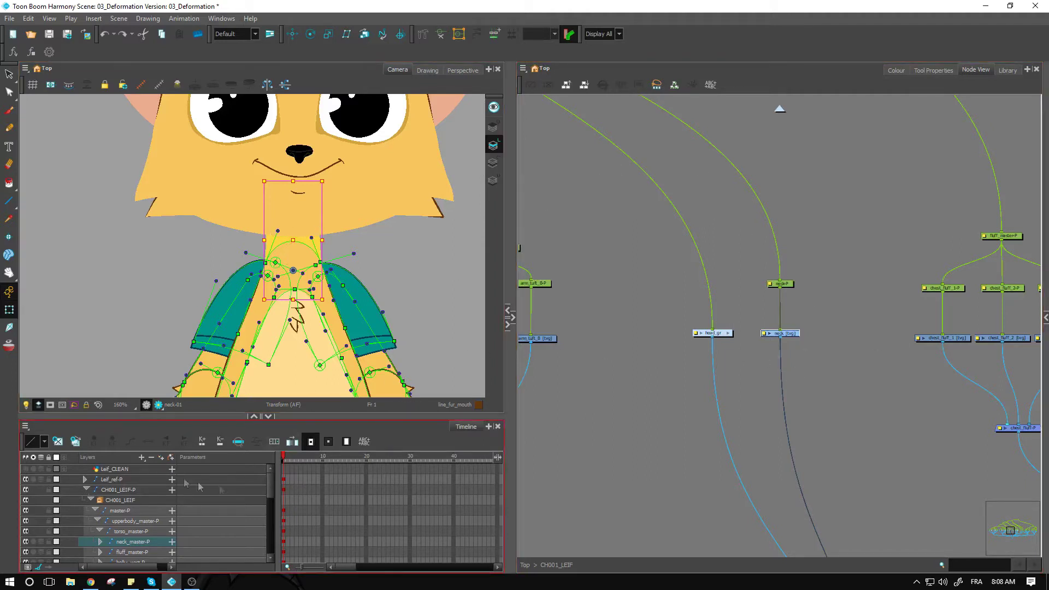
pyautogui.press('o')
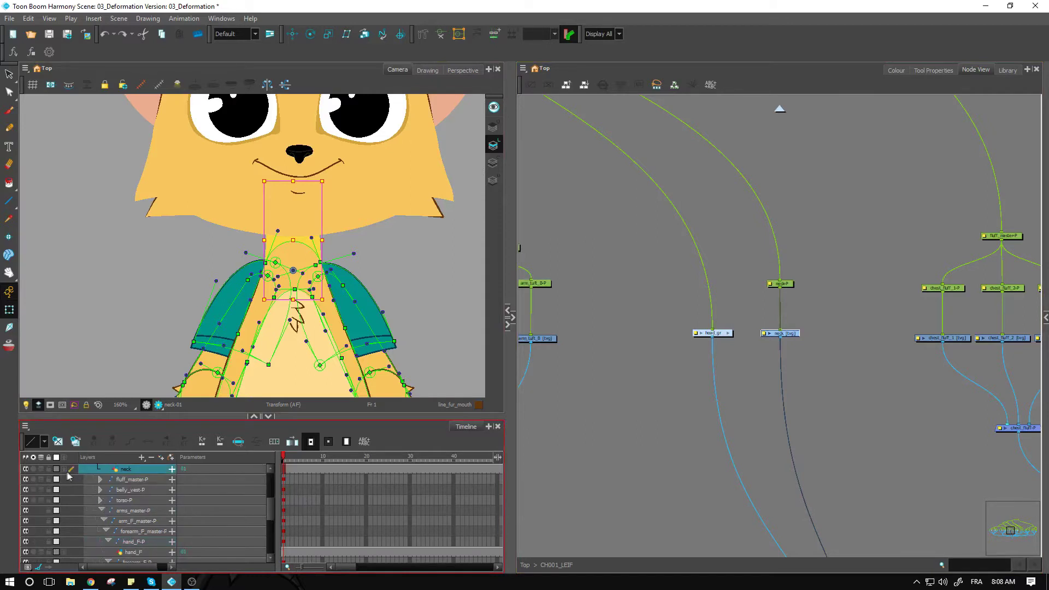
# - Solo the neck layer, hide all the deformation controls and select the neck drawing's node
pyautogui.click(34, 468)
pyautogui.click(34, 469)
pyautogui.click(34, 469)
pyautogui.click(841, 343)
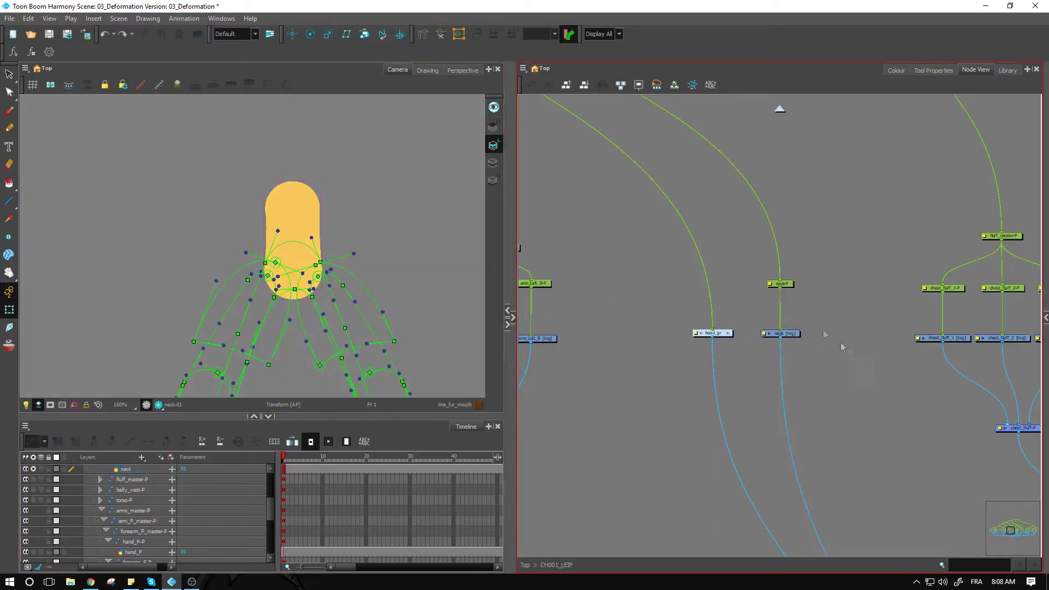
pyautogui.click(443, 36)
pyautogui.click(795, 338)
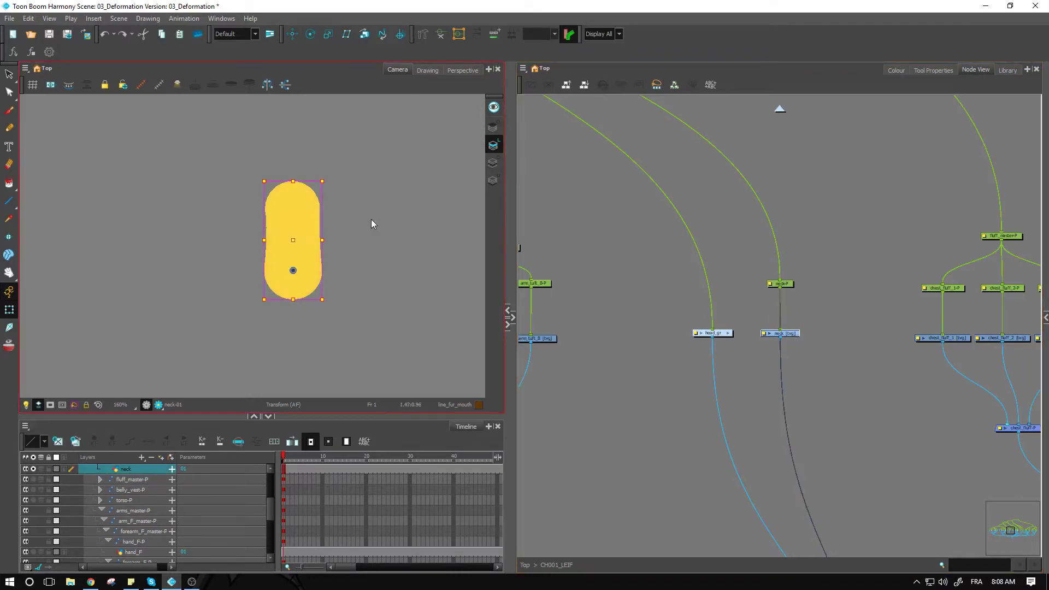
# - Start a curve deformation chain on the neck drawing with the Rigging tool, wrapping its first segment around the neck's rounded lower end
pyautogui.press('2')
pyautogui.press('2')
pyautogui.press('2')
pyautogui.press('space')
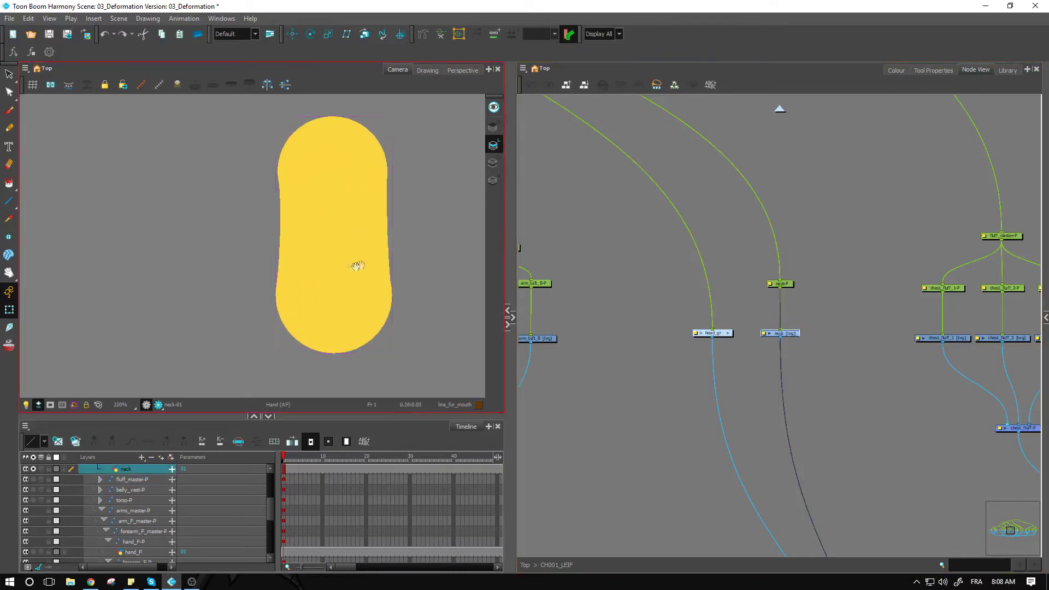
pyautogui.moveTo(357, 266); pyautogui.dragTo(280, 270)
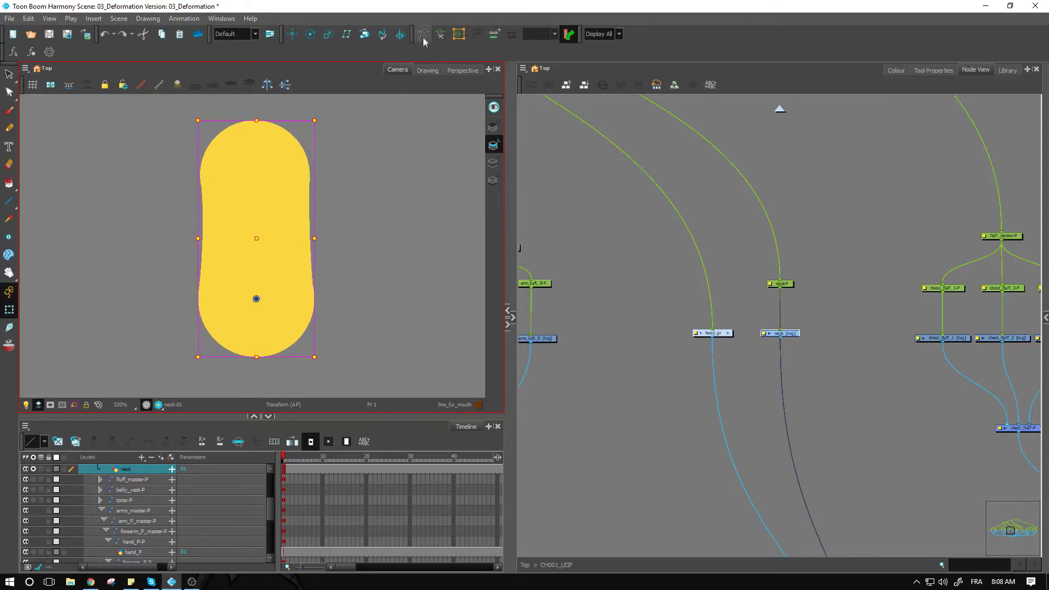
pyautogui.click(423, 37)
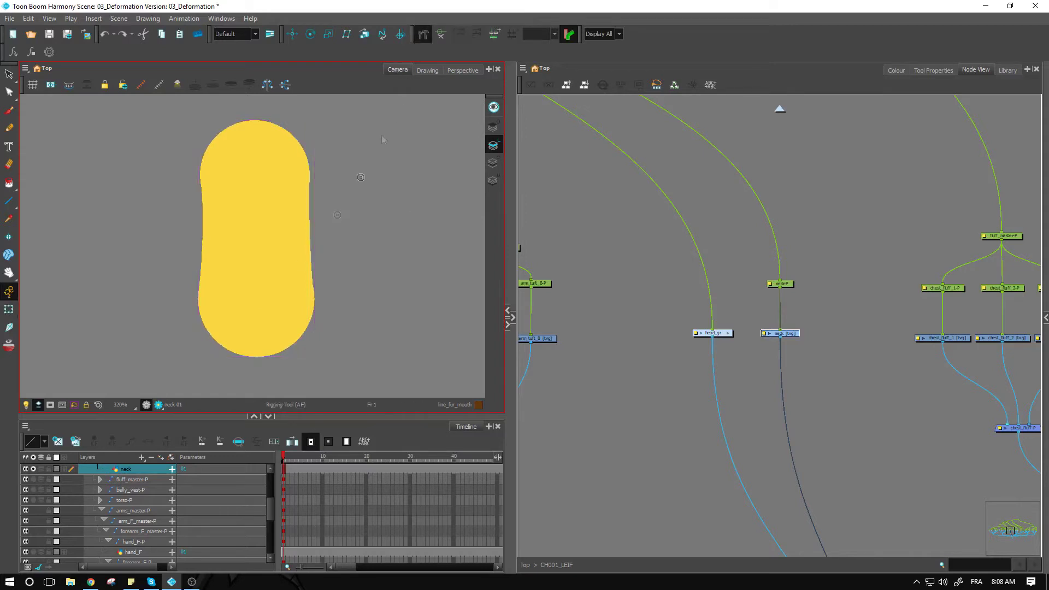
pyautogui.click(198, 301)
pyautogui.click(195, 352)
pyautogui.click(315, 302)
pyautogui.click(310, 385)
pyautogui.moveTo(196, 355); pyautogui.dragTo(192, 365)
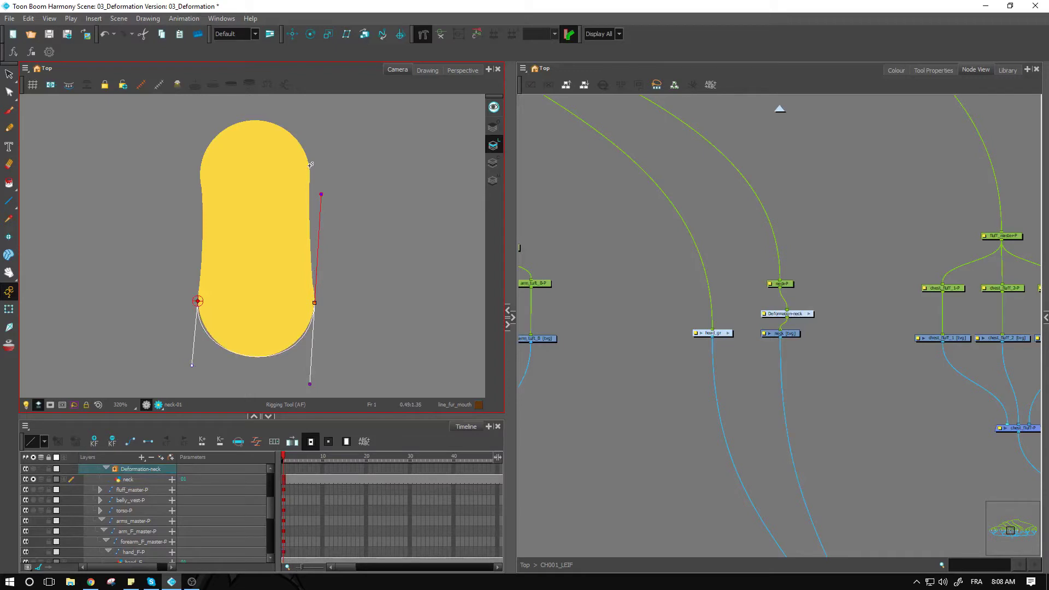
# - Continue the neck chain up the right side and over the rounded upper end, closing it at the starting point on the lower left
pyautogui.moveTo(309, 165); pyautogui.dragTo(306, 213)
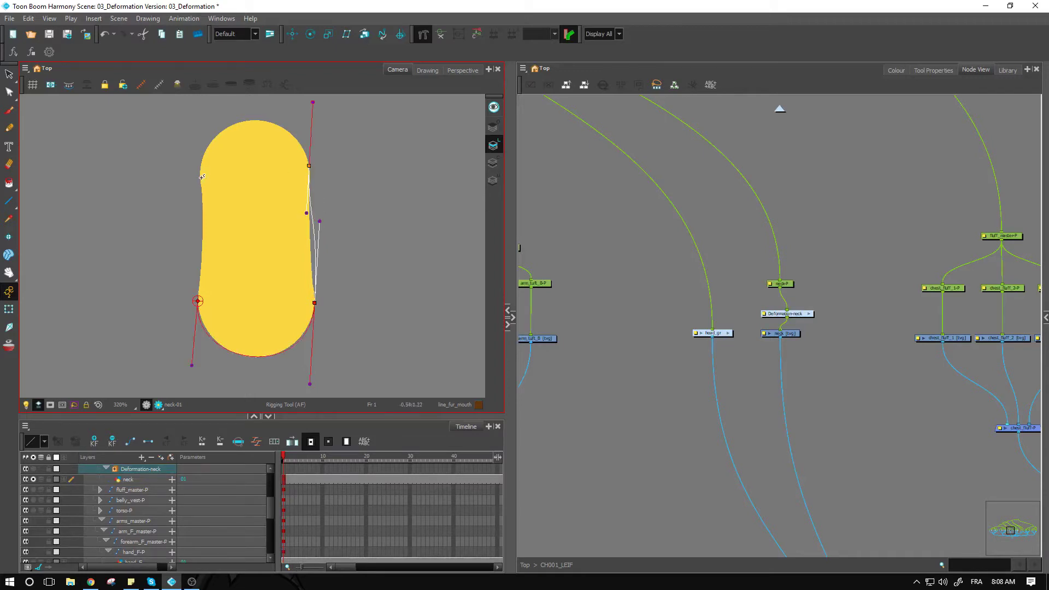
pyautogui.moveTo(201, 178); pyautogui.dragTo(197, 103)
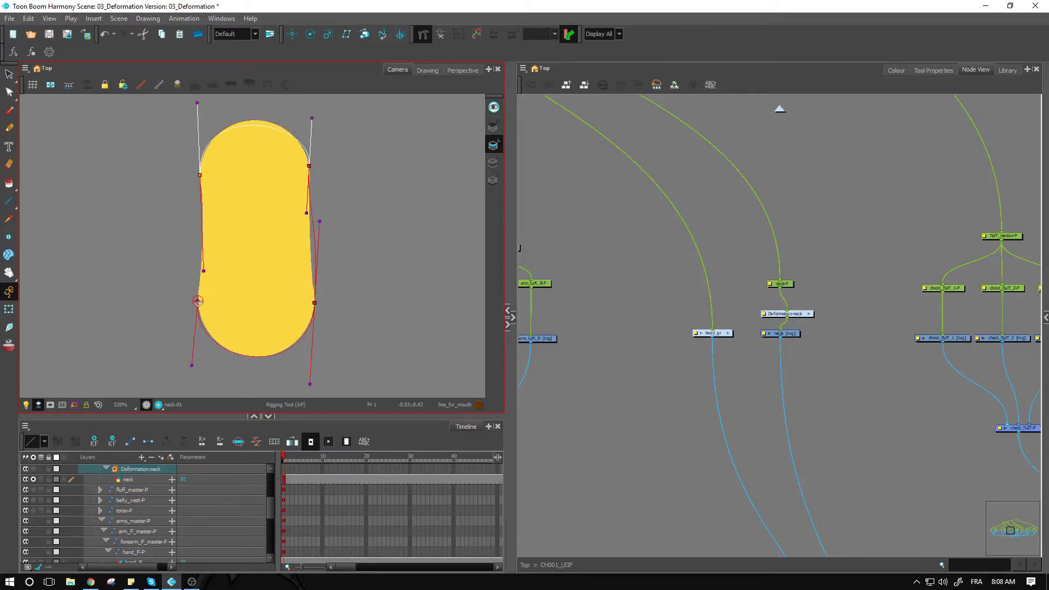
pyautogui.moveTo(197, 299); pyautogui.dragTo(200, 268)
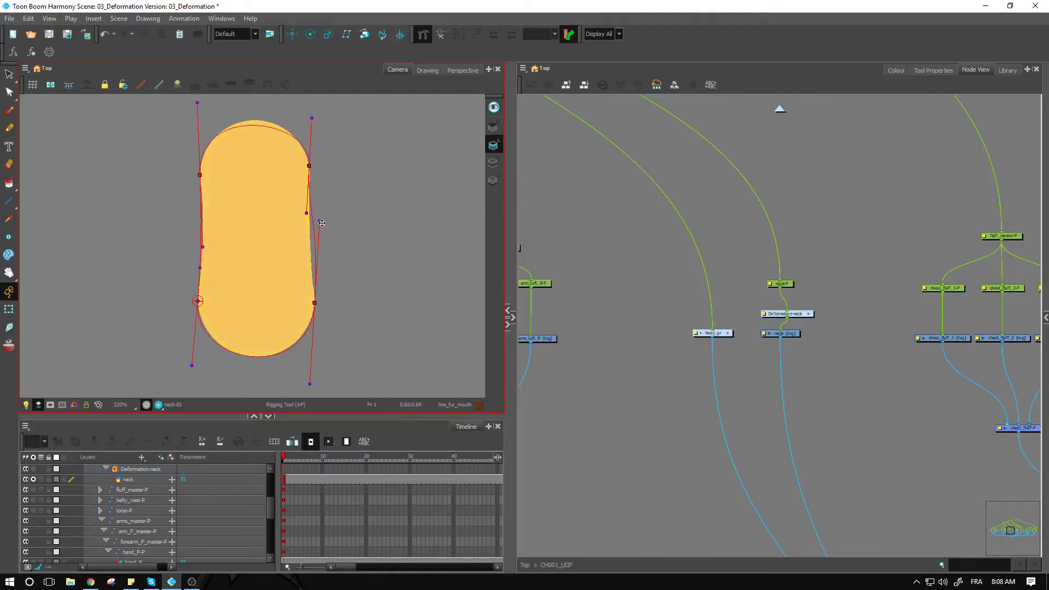
# - Adjust the bezier handles on the neck chain's right side and upper end to fit the drawing's outline
pyautogui.moveTo(322, 223); pyautogui.dragTo(313, 254)
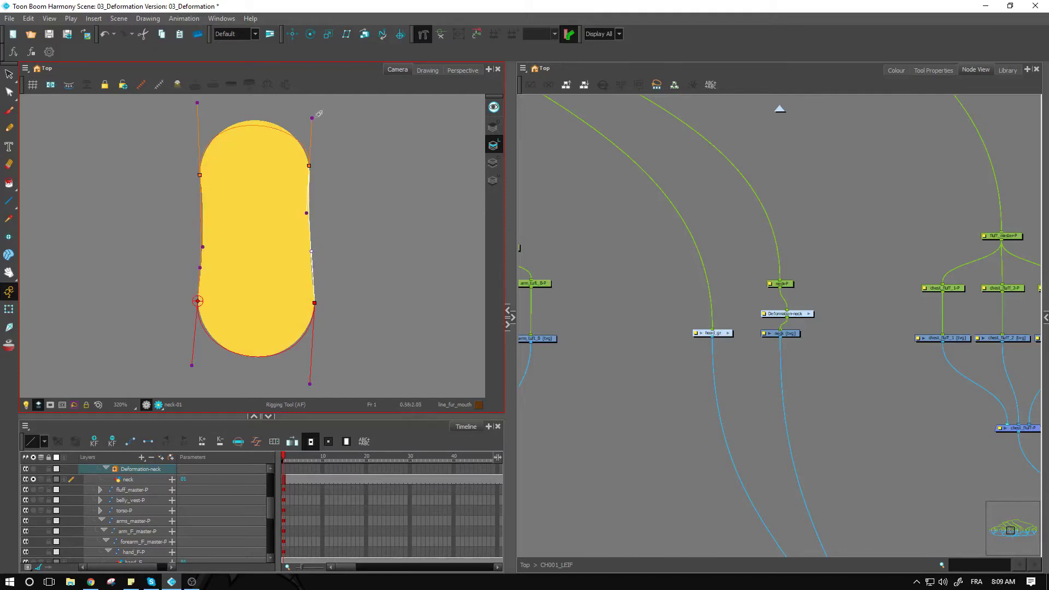
pyautogui.moveTo(312, 117); pyautogui.dragTo(303, 103)
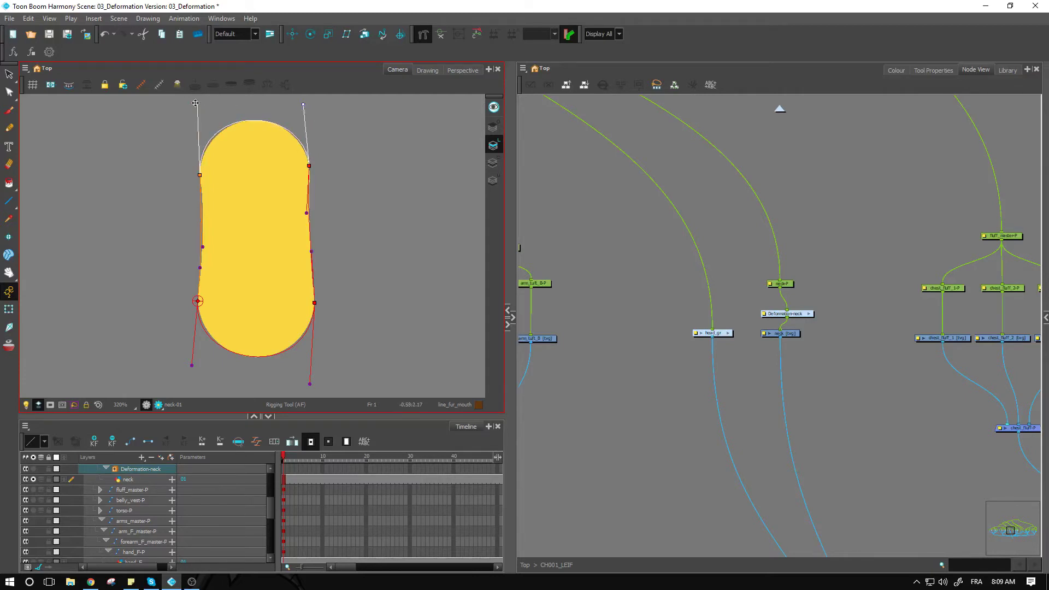
pyautogui.moveTo(195, 103); pyautogui.dragTo(199, 100)
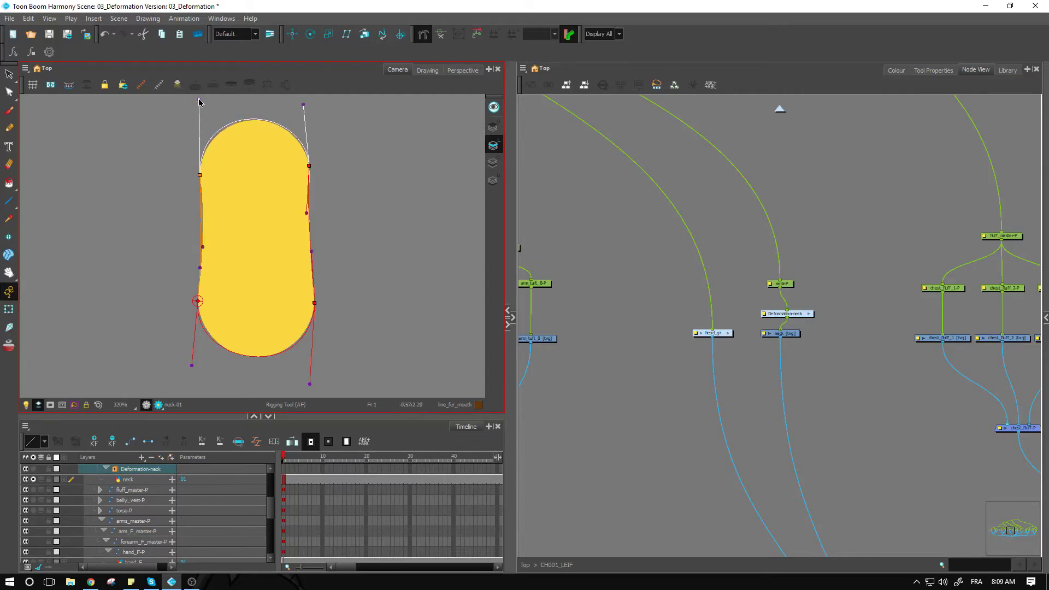
# - Try moving the neck chain's lower-right point and its handle with the Transform tool, undoing each move
pyautogui.click(8, 310)
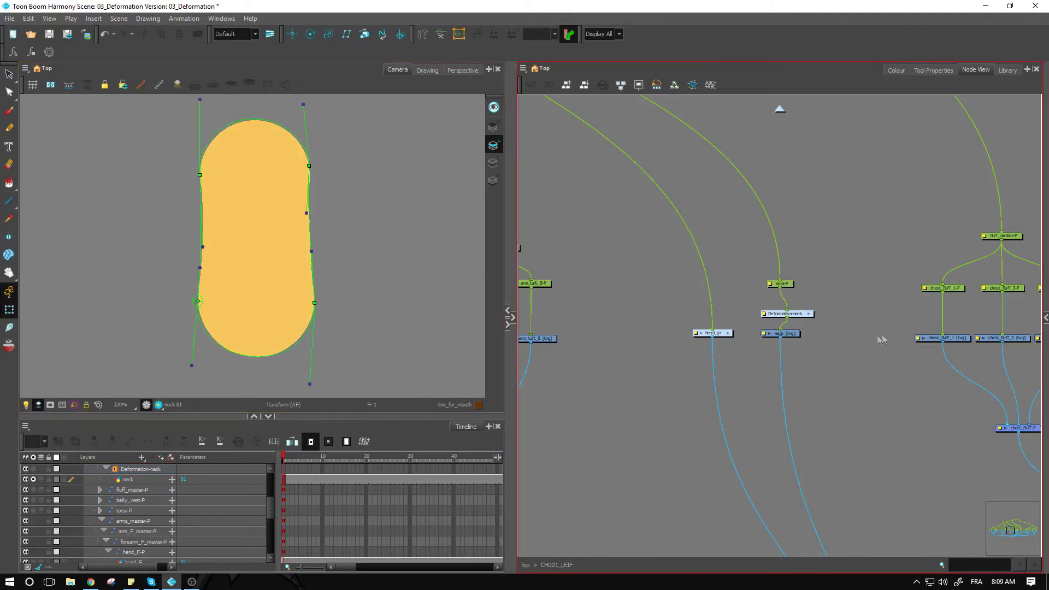
pyautogui.click(255, 225)
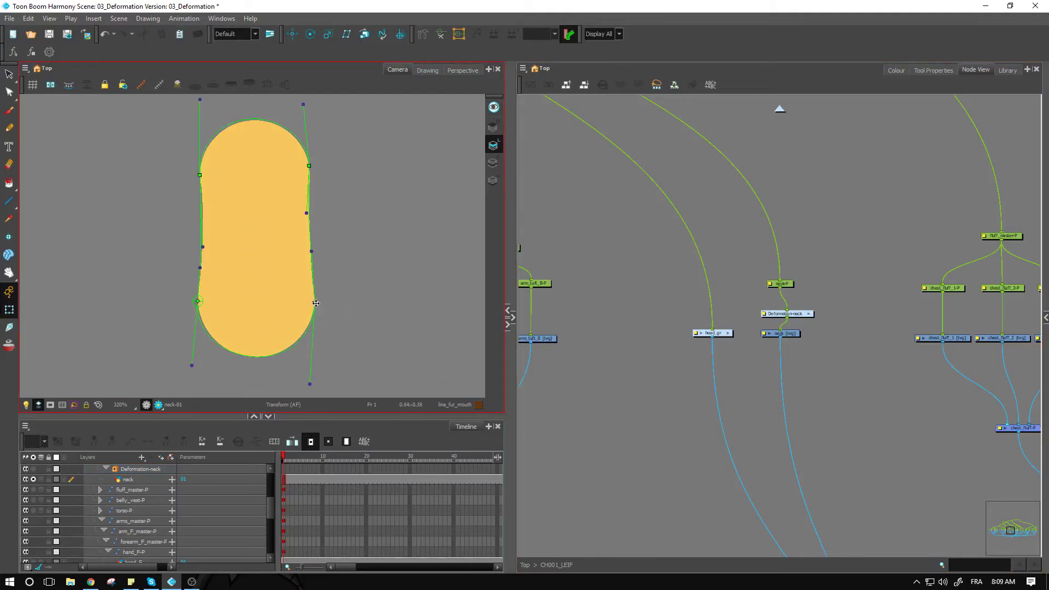
pyautogui.moveTo(315, 303); pyautogui.dragTo(309, 302)
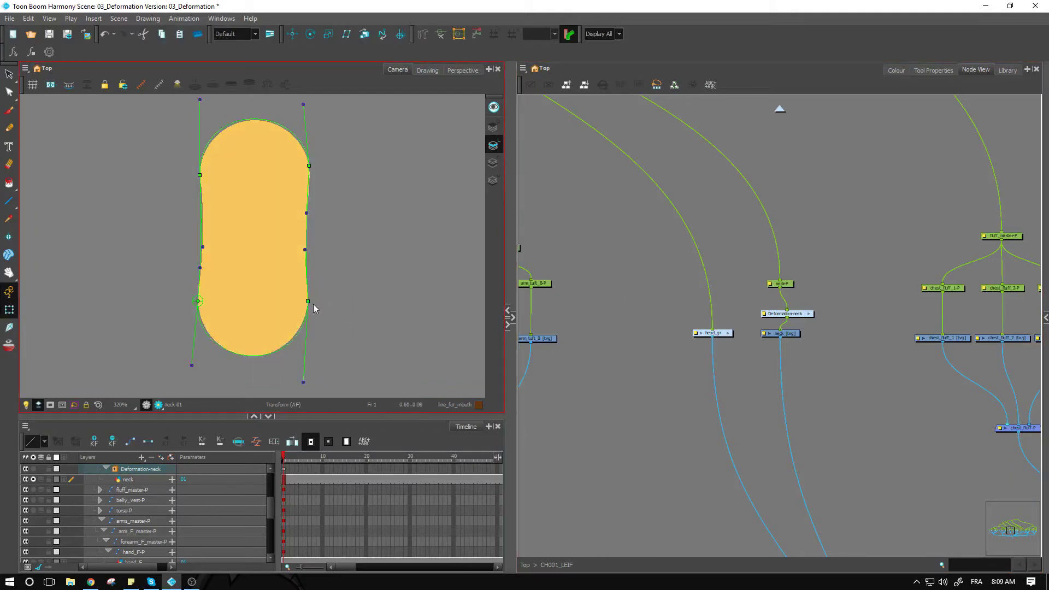
pyautogui.hotkey('ctrl', 'z')
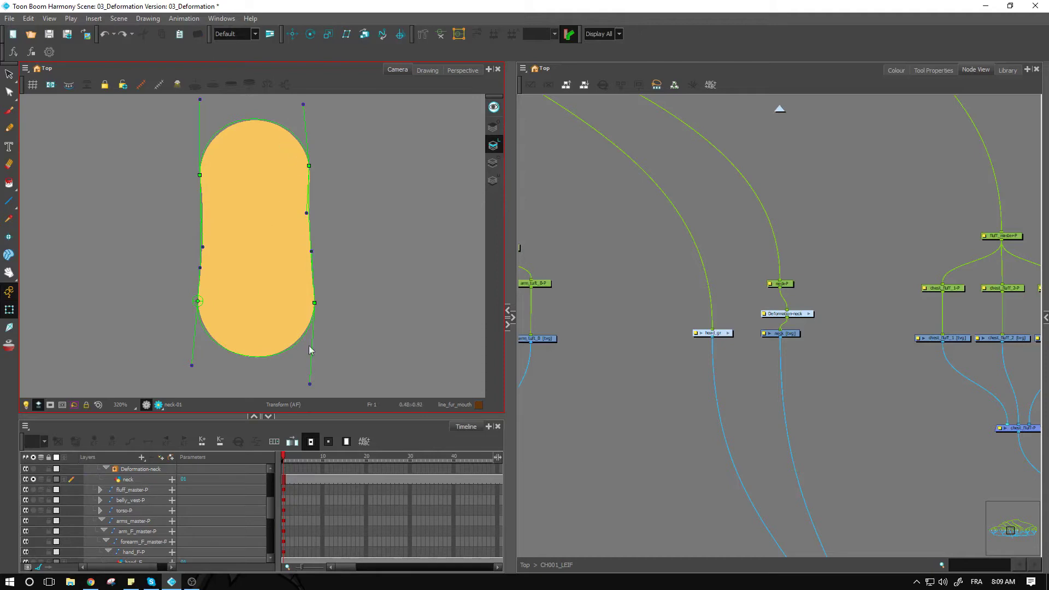
pyautogui.moveTo(310, 383); pyautogui.dragTo(328, 361)
pyautogui.hotkey('ctrl', 'z')
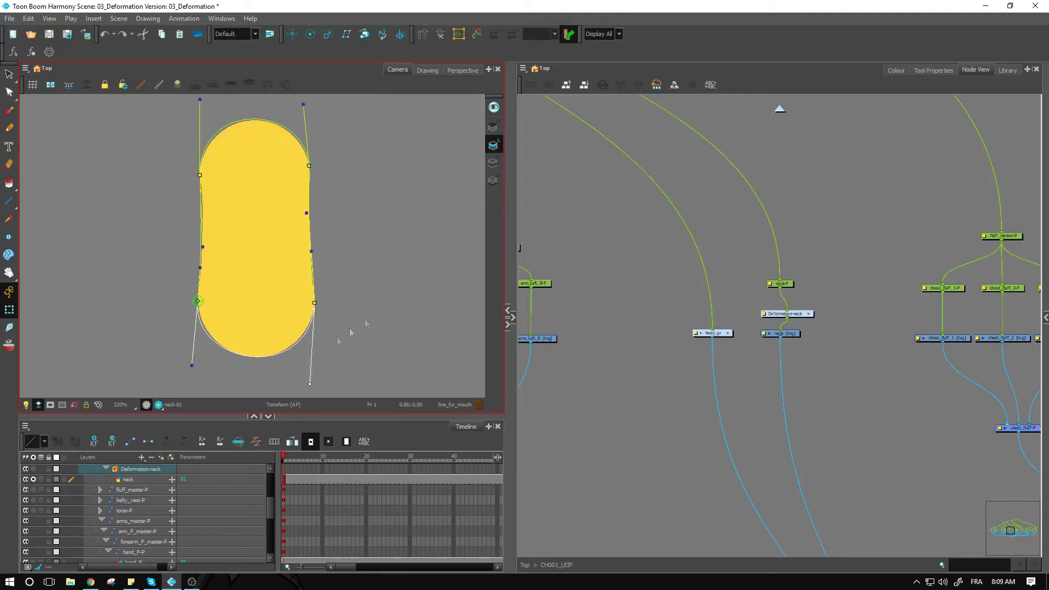
# - Turn off solo on the neck layer to bring back the whole character
pyautogui.click(804, 388)
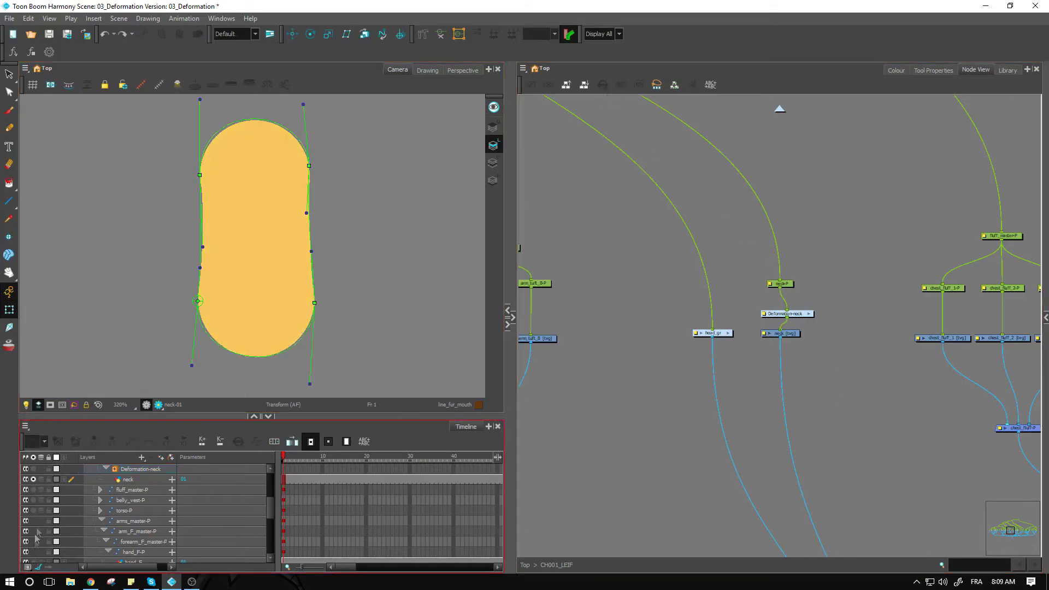
pyautogui.click(33, 480)
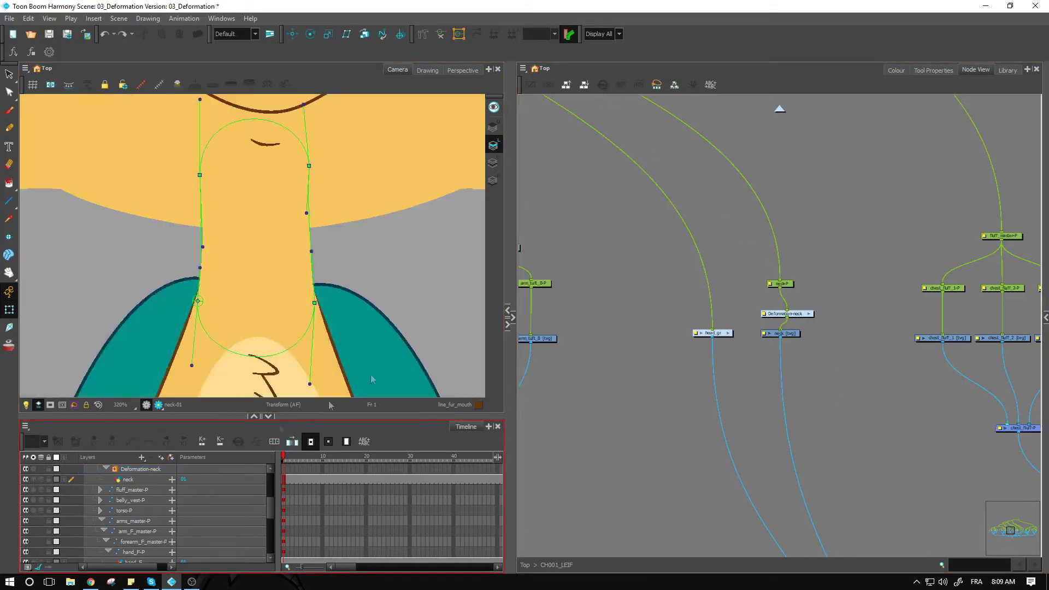
pyautogui.scroll(-5, 372, 380)
pyautogui.click(608, 294)
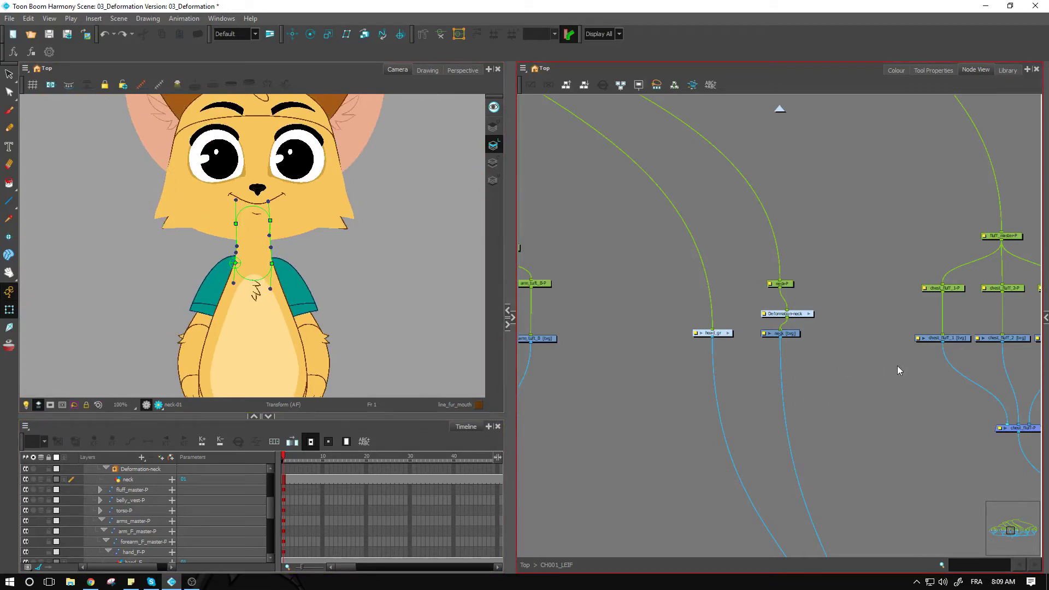
pyautogui.press('2')
pyautogui.scroll(-2, 444, 288)
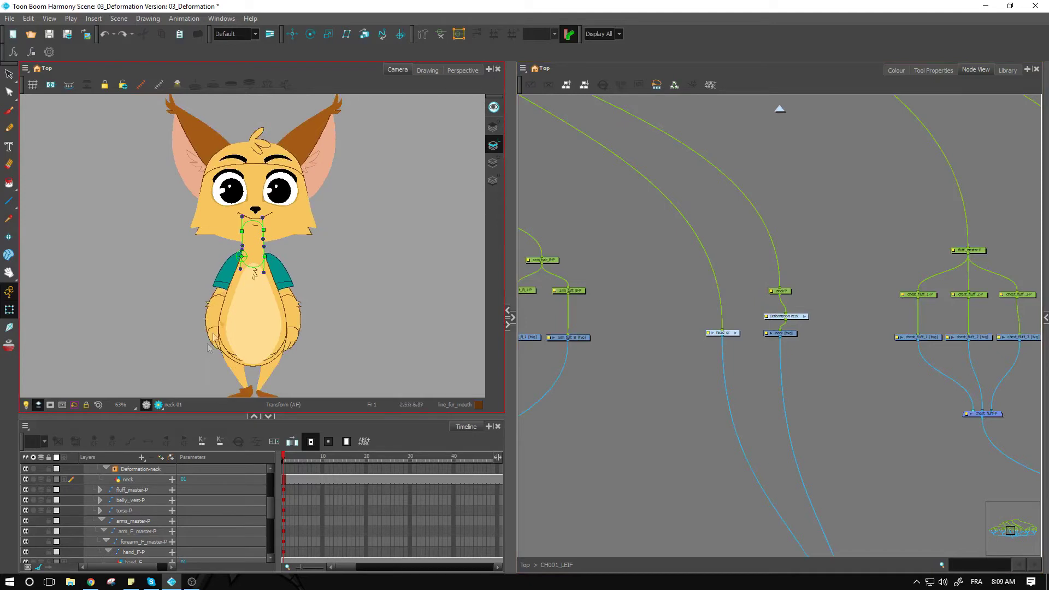
# - Select the hips drawing, locate its node in the network and its layer in the timeline, and solo that layer
pyautogui.press('2')
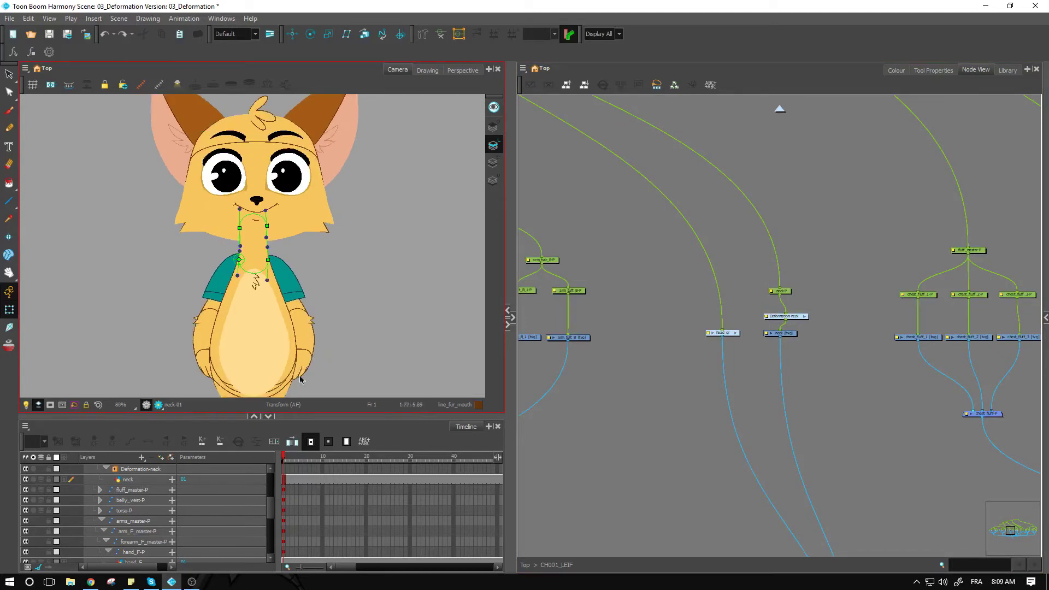
pyautogui.moveTo(300, 379); pyautogui.dragTo(308, 262)
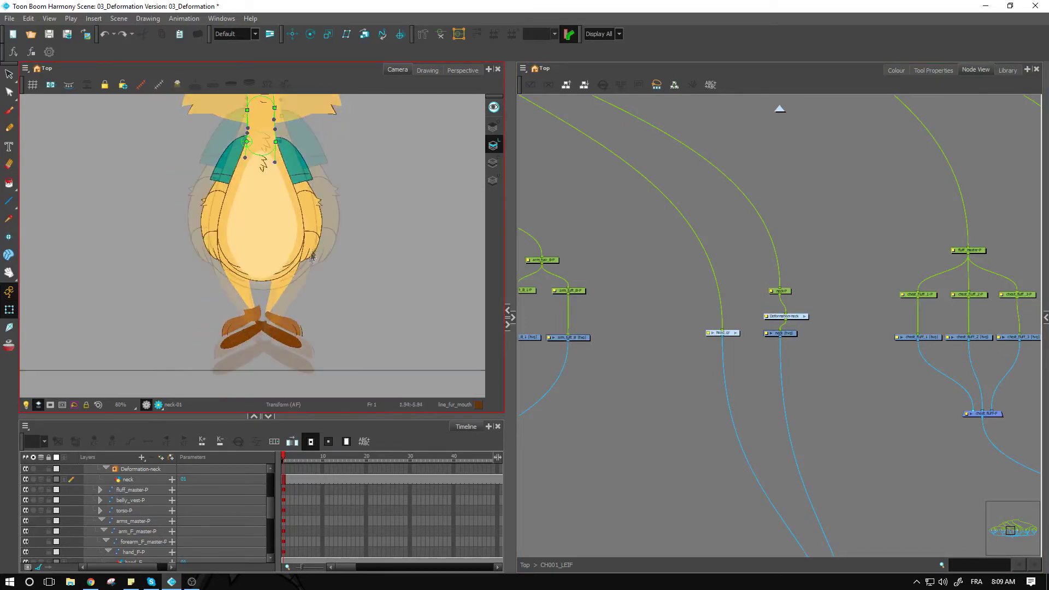
pyautogui.press('2')
pyautogui.click(293, 278)
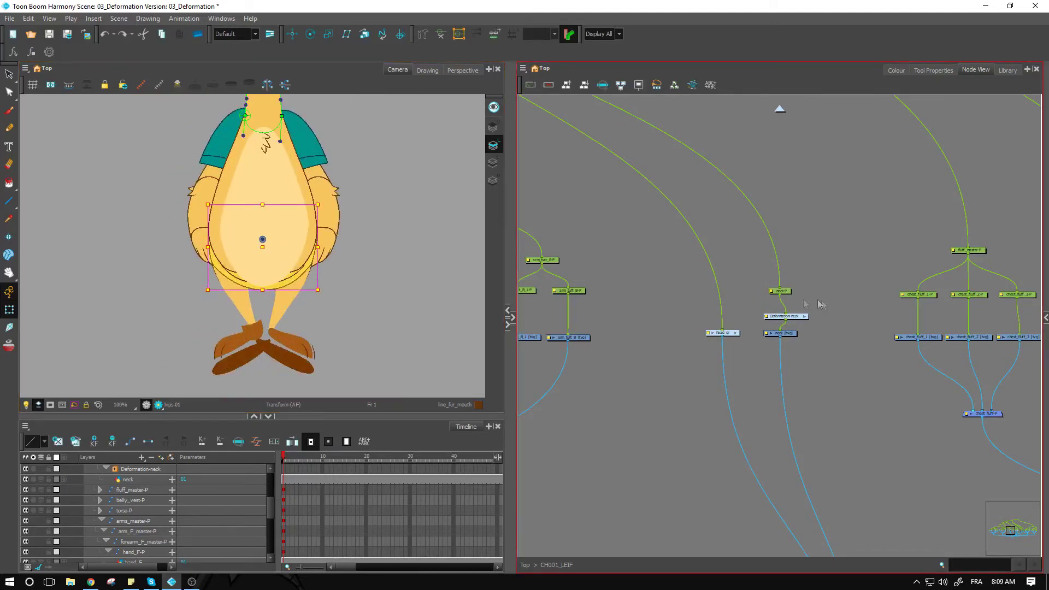
pyautogui.press('o')
pyautogui.click(841, 327)
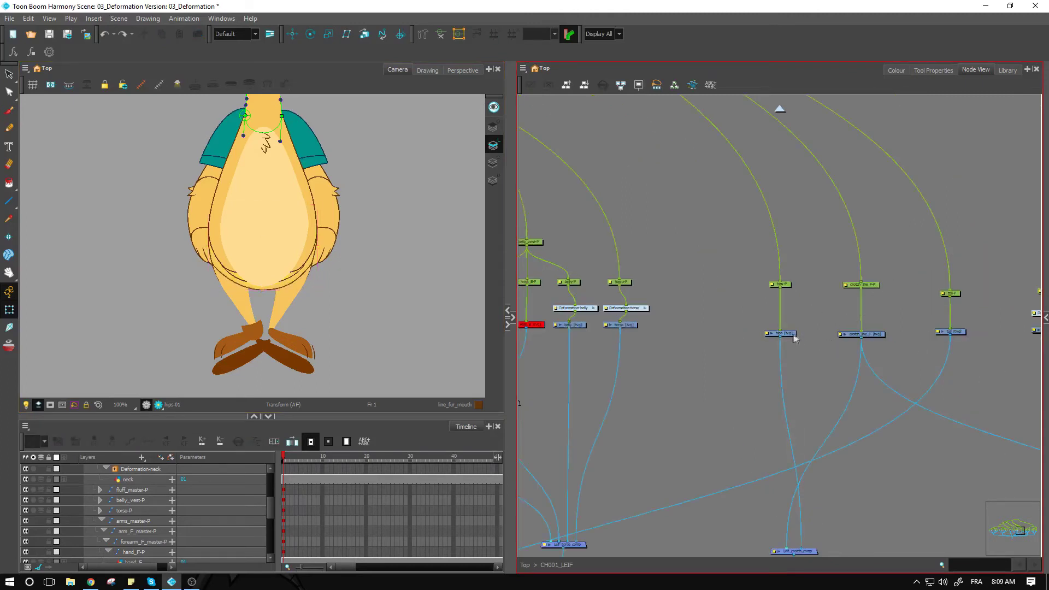
pyautogui.click(787, 333)
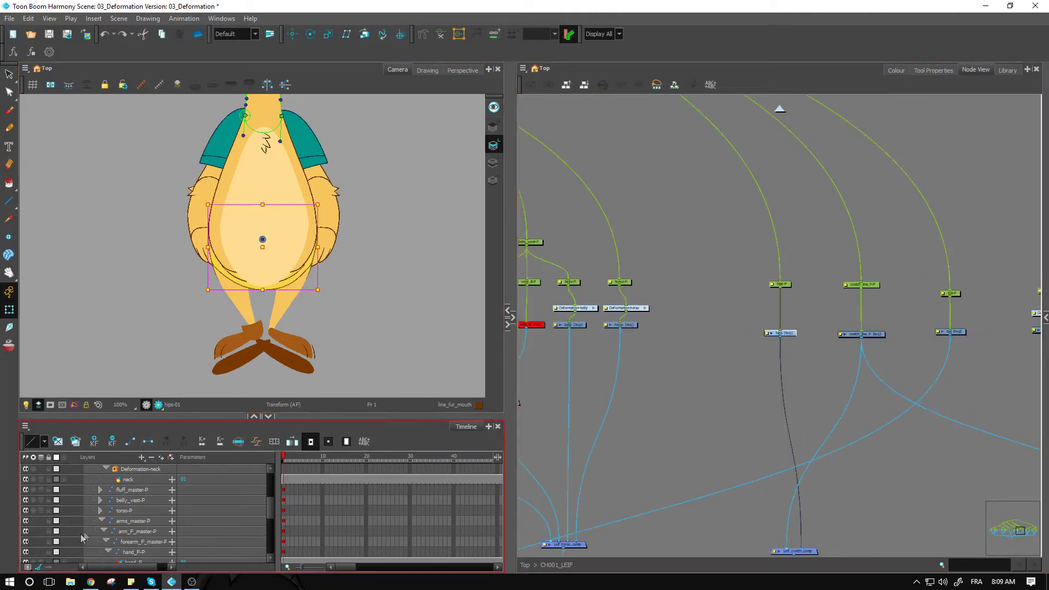
pyautogui.press('o')
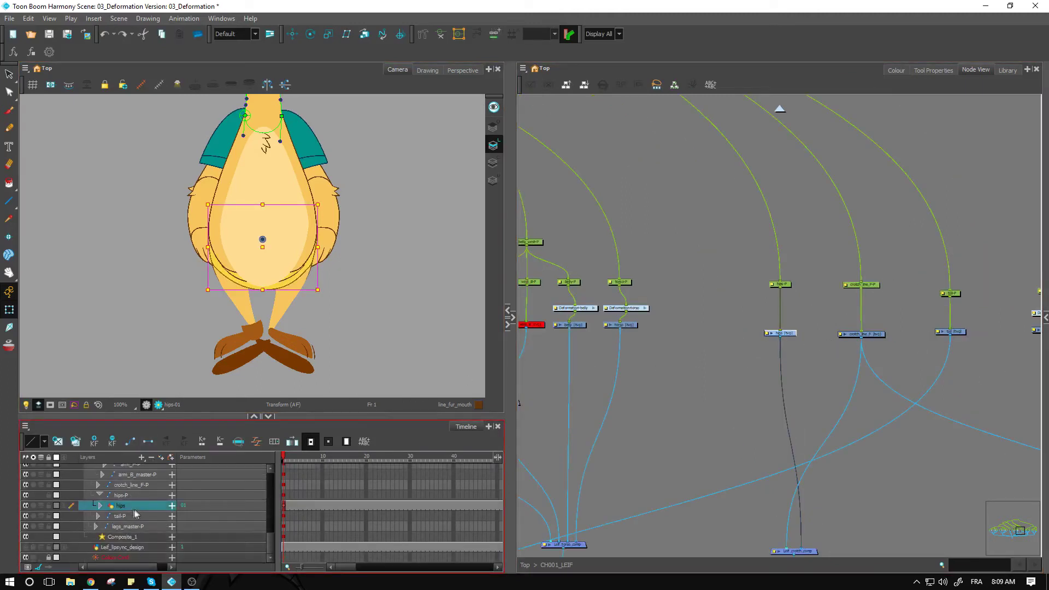
pyautogui.click(33, 505)
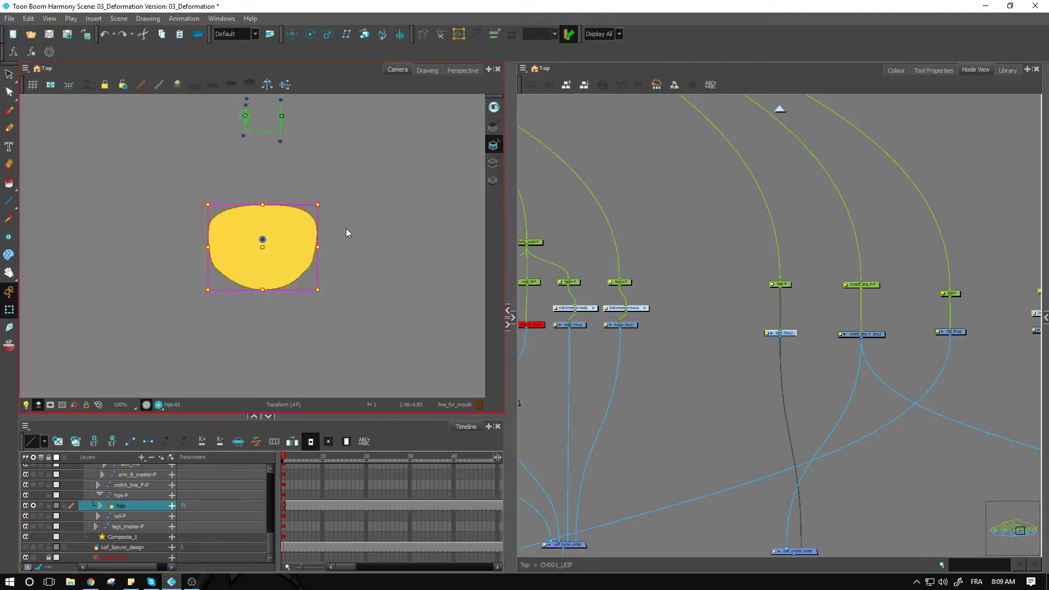
# - Start a curve deformation chain on the hips with the Rigging tool, following the outline from the upper left around the underside to the lower right
pyautogui.press('2')
pyautogui.press('2')
pyautogui.press('2')
pyautogui.press('2')
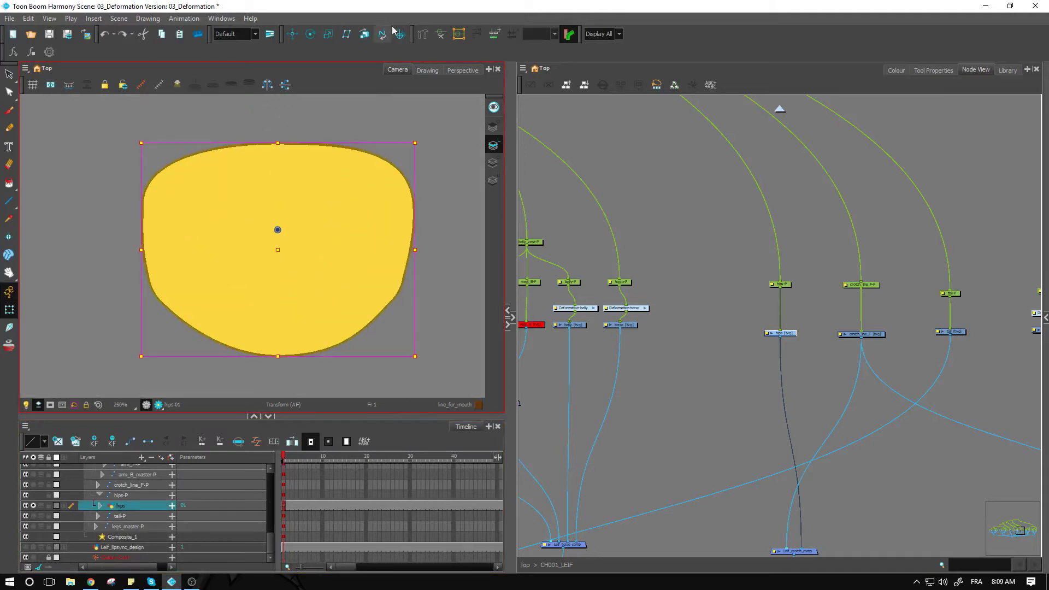
pyautogui.click(389, 32)
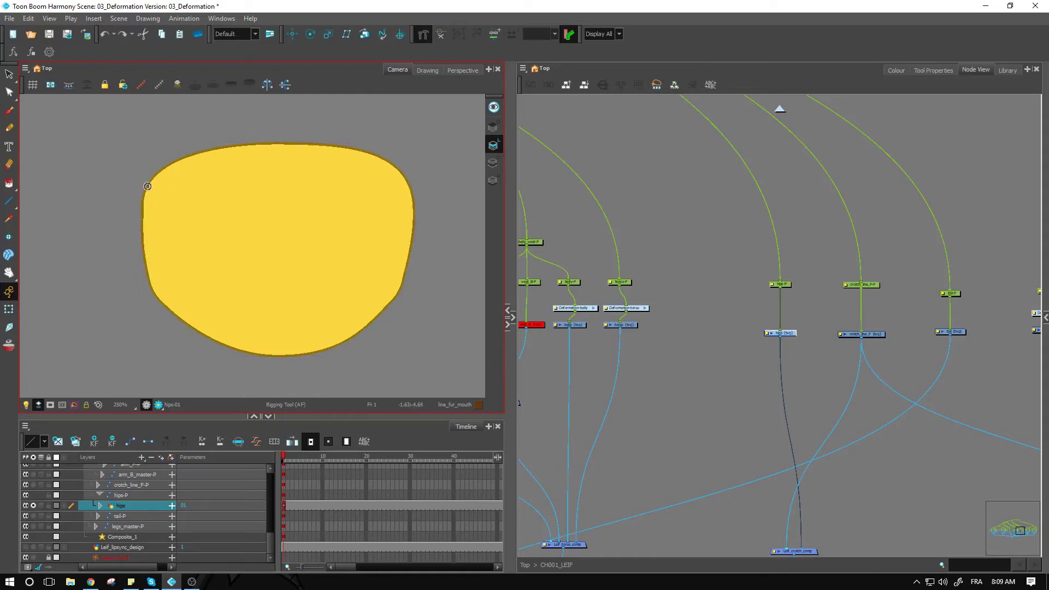
pyautogui.click(200, 233)
pyautogui.moveTo(150, 181); pyautogui.dragTo(135, 218)
pyautogui.moveTo(153, 291); pyautogui.dragTo(165, 328)
pyautogui.moveTo(287, 356); pyautogui.dragTo(244, 360)
pyautogui.moveTo(397, 295); pyautogui.dragTo(379, 323)
pyautogui.moveTo(333, 352); pyautogui.dragTo(335, 358)
pyautogui.click(284, 356)
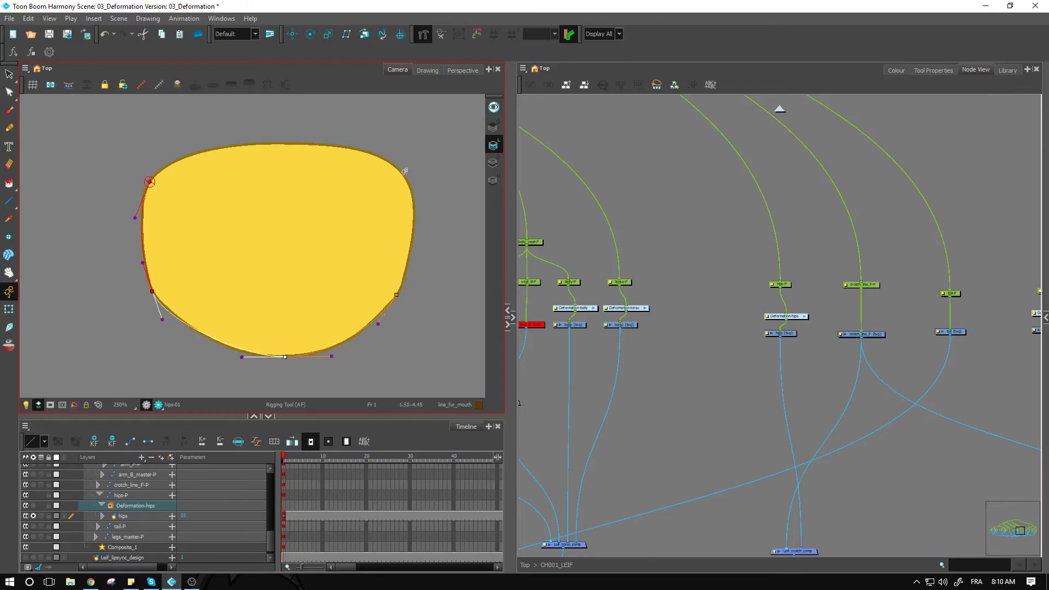
# - Extend the hips chain to the upper-right corner, close it at the starting point and adjust the handle shaping the upper edge
pyautogui.moveTo(405, 175); pyautogui.dragTo(417, 194)
pyautogui.hotkey('ctrl', 'z')
pyautogui.click(397, 296)
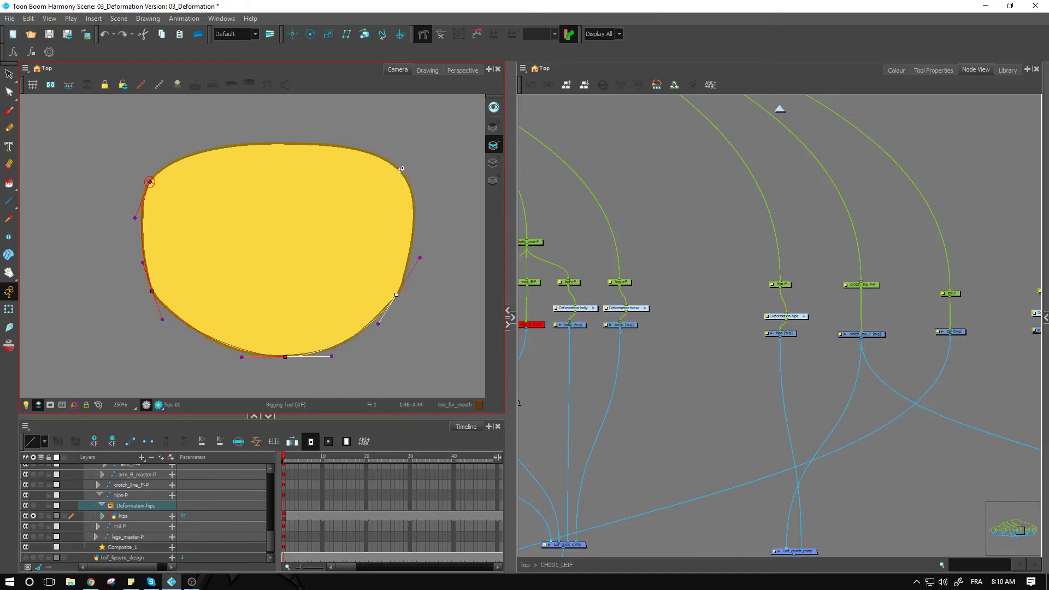
pyautogui.moveTo(405, 172); pyautogui.dragTo(417, 196)
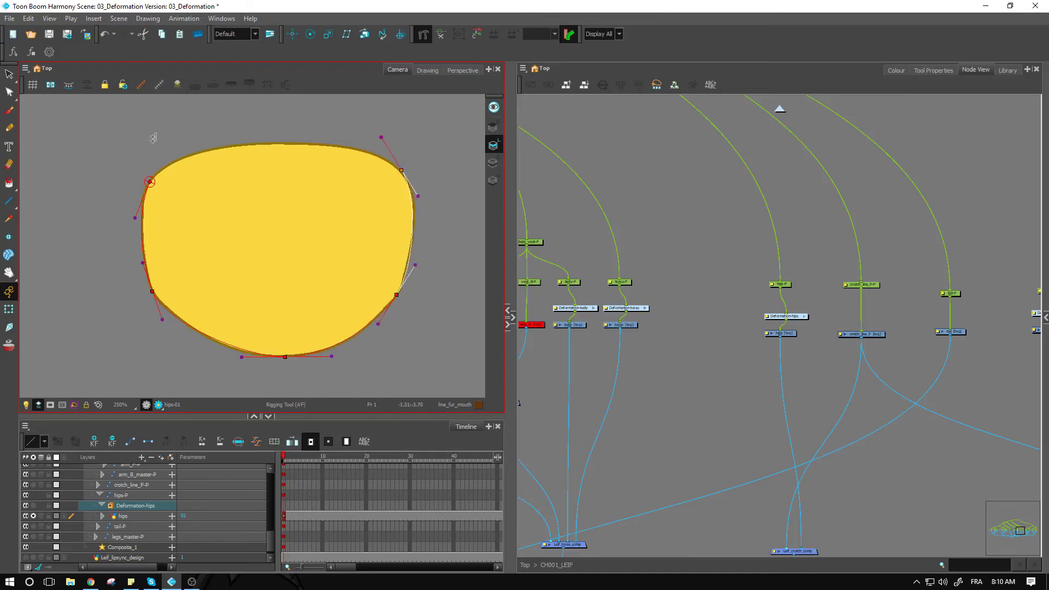
pyautogui.moveTo(150, 182); pyautogui.dragTo(196, 125)
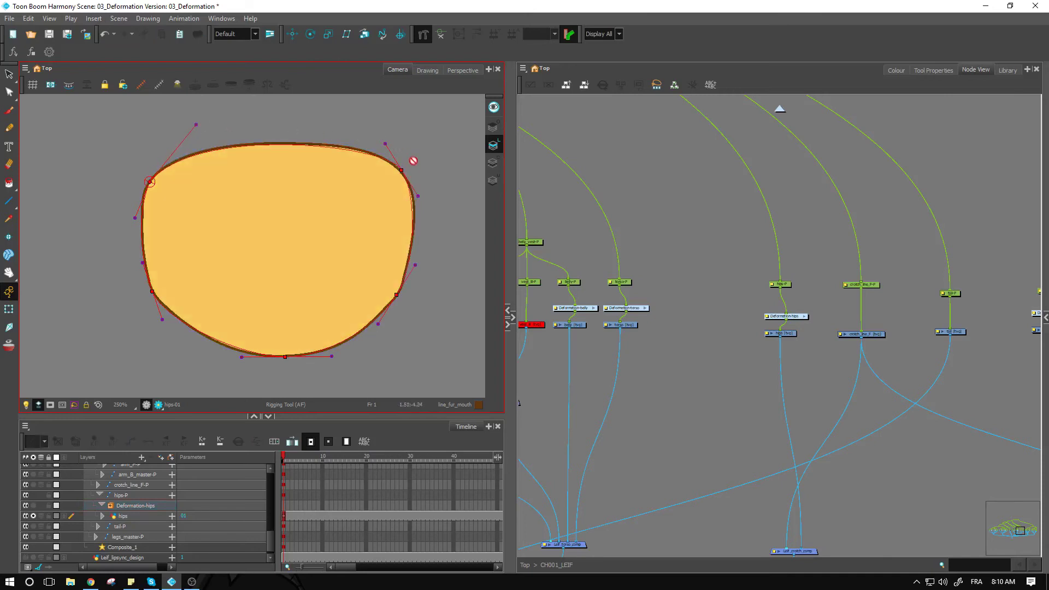
pyautogui.click(380, 139)
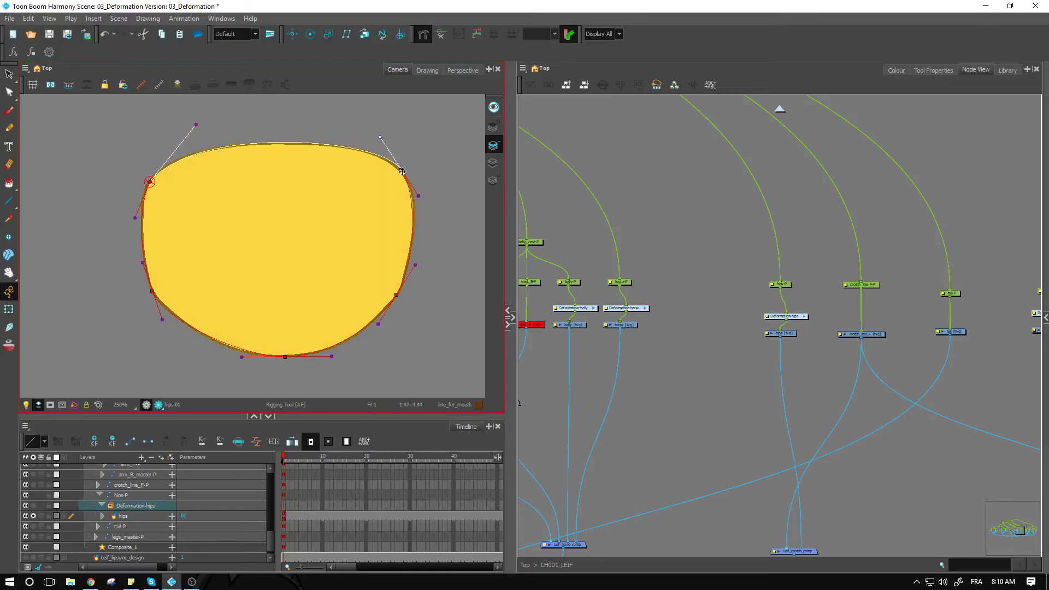
# - Nudge the upper-right point of the hips deformation chain onto the outline and finish rigging by switching to the Transform tool with nothing selected
pyautogui.click(402, 172)
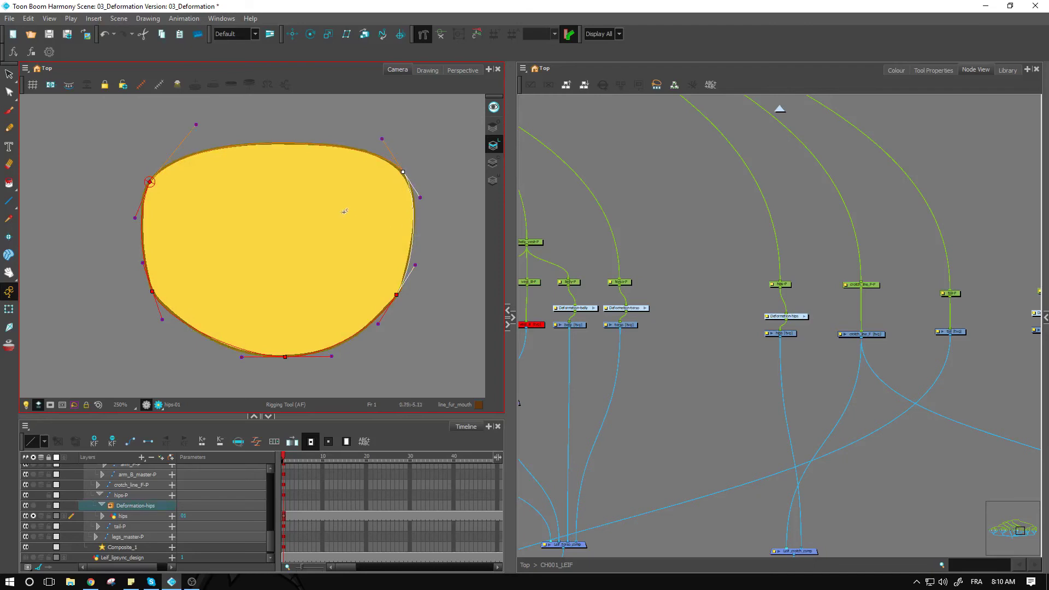
pyautogui.click(8, 309)
pyautogui.press('2')
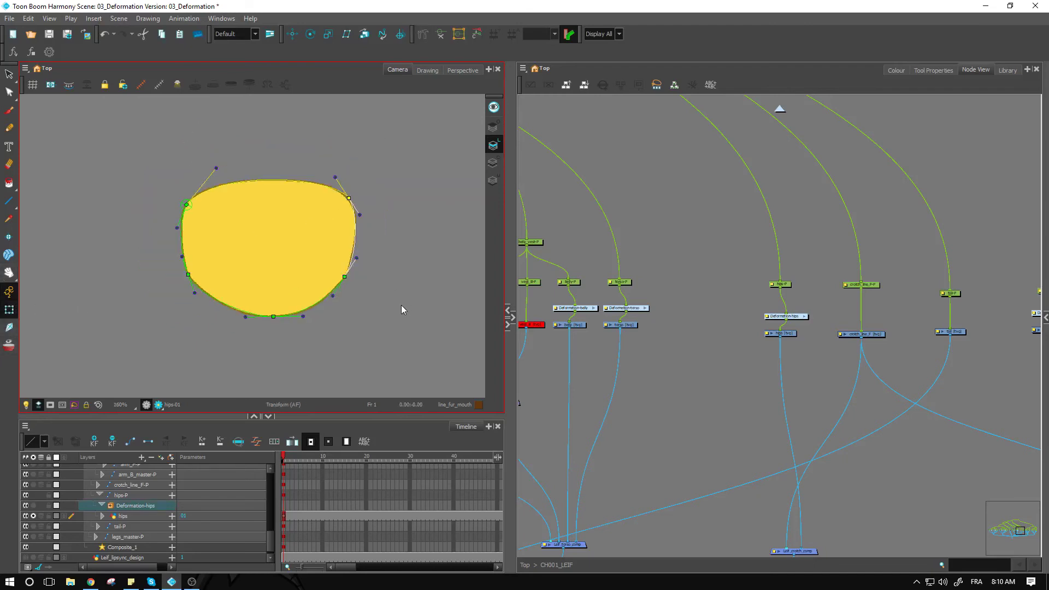
pyautogui.press('2')
pyautogui.click(818, 289)
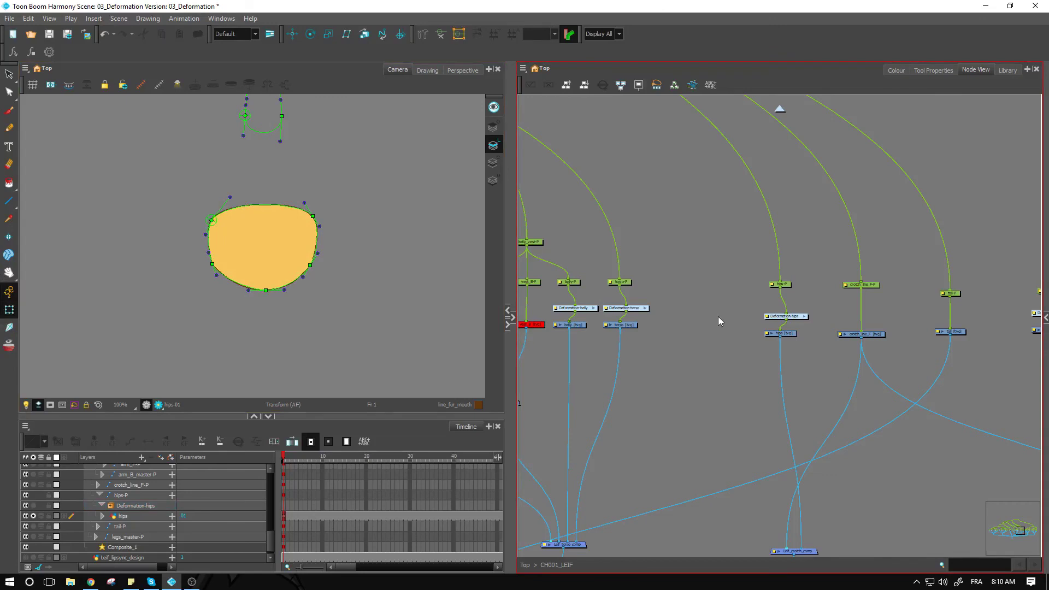
# - Turn off solo on the hips layer to show the whole character with its neck and hips deformers
pyautogui.press('2')
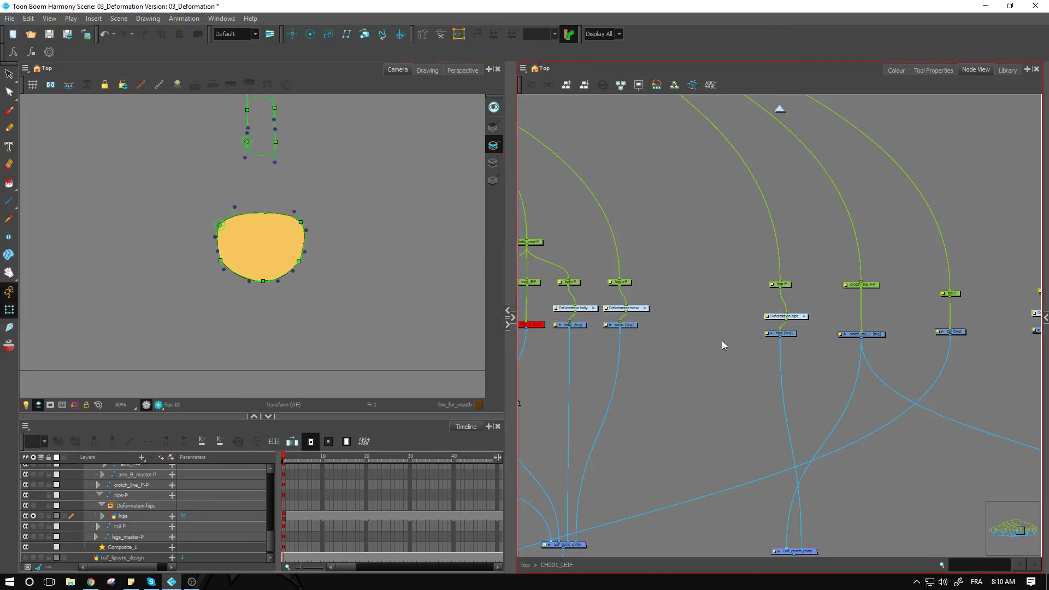
pyautogui.click(33, 516)
pyautogui.press('2')
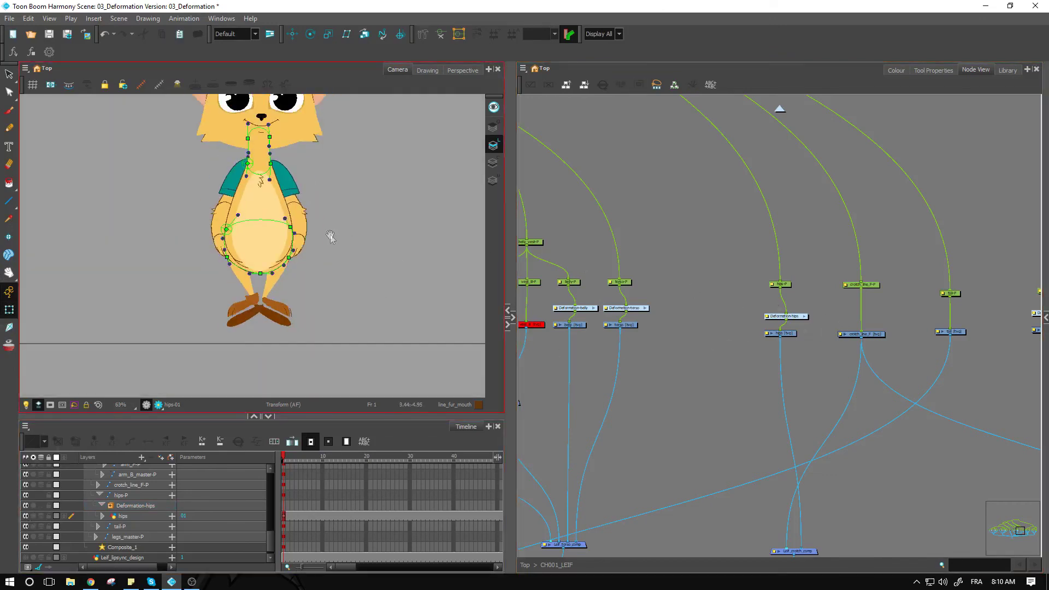
pyautogui.moveTo(330, 237); pyautogui.dragTo(329, 284)
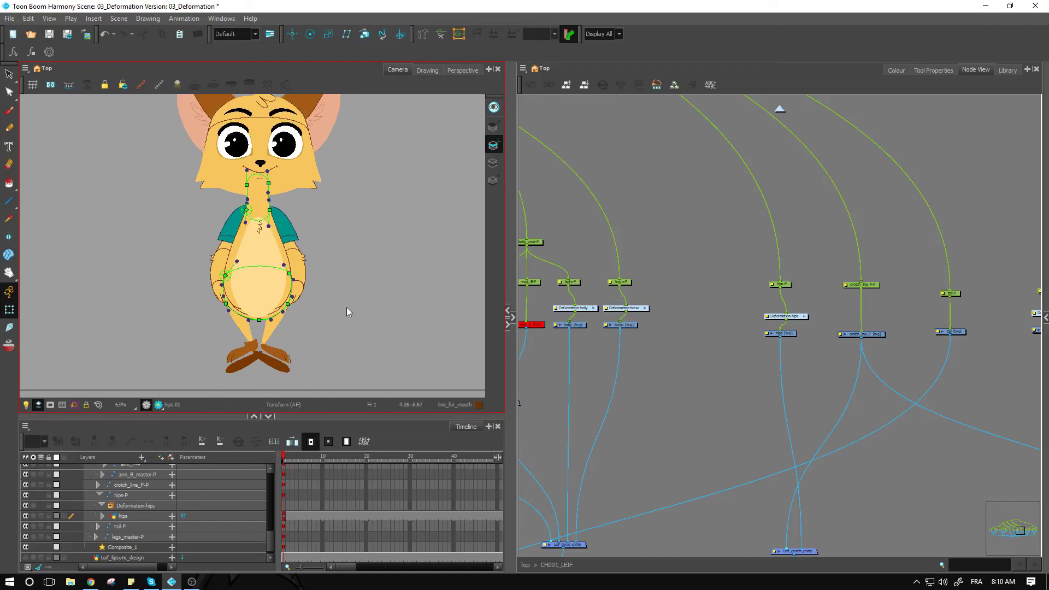
pyautogui.click(632, 352)
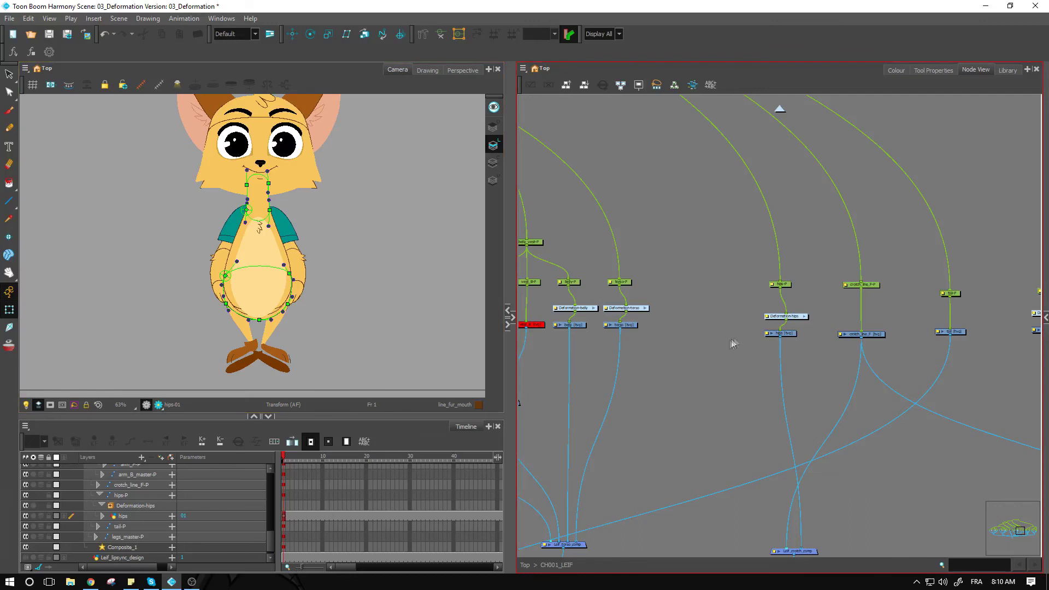
pyautogui.click(400, 283)
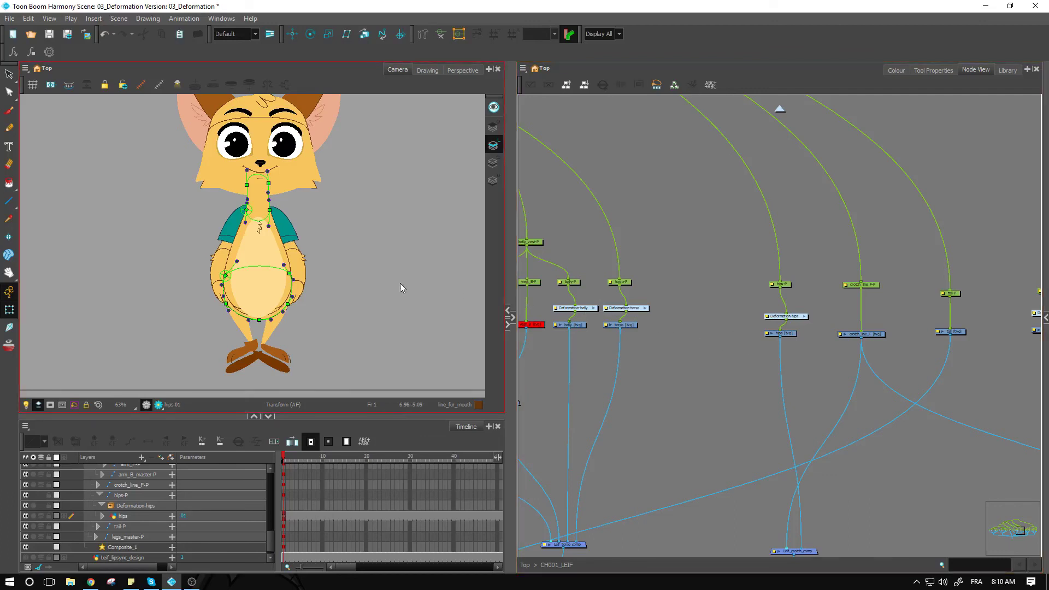